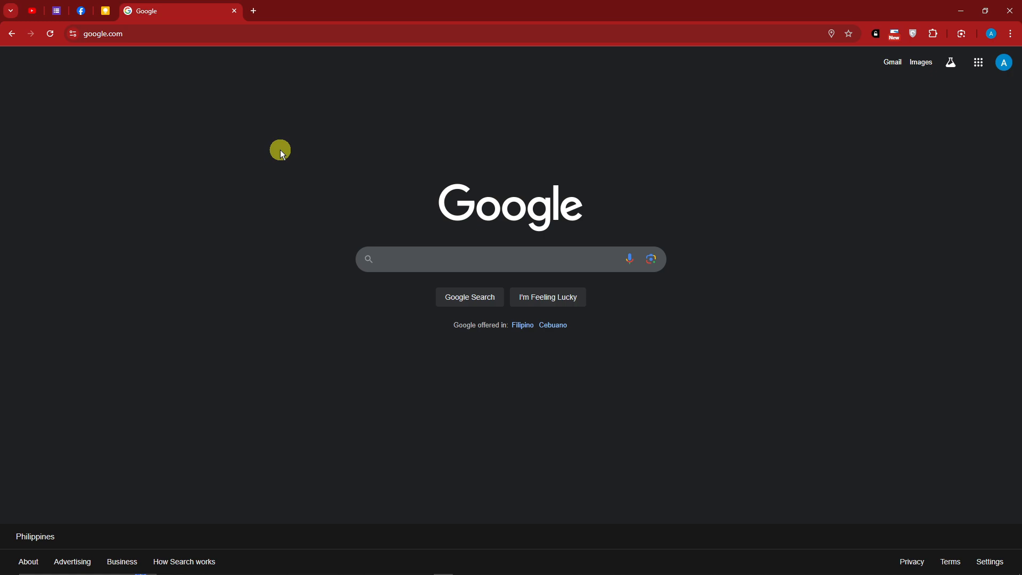
Step: Create a new Google Keep note by going to the address note.new
left_click(217, 34)
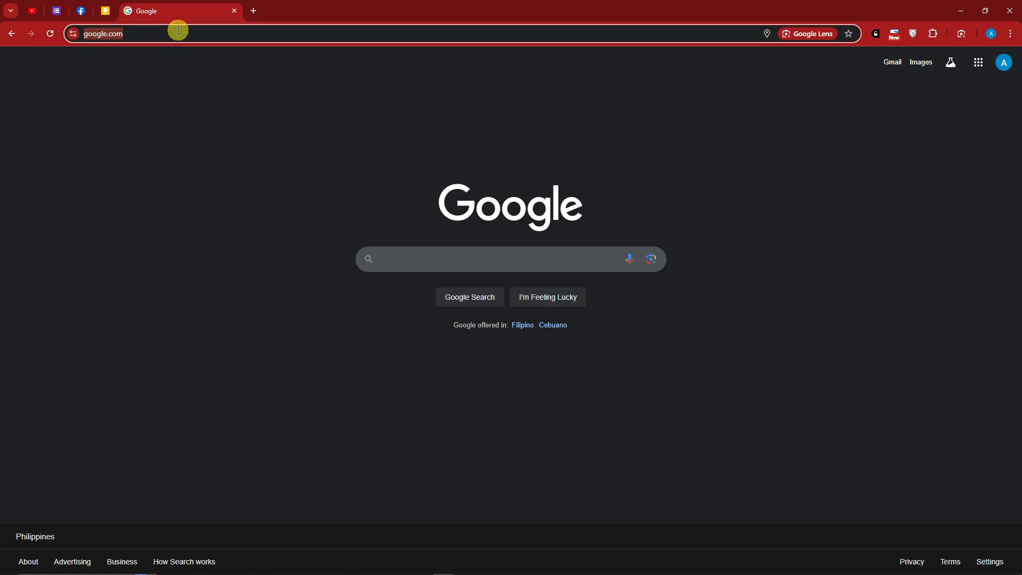
type("keep.new")
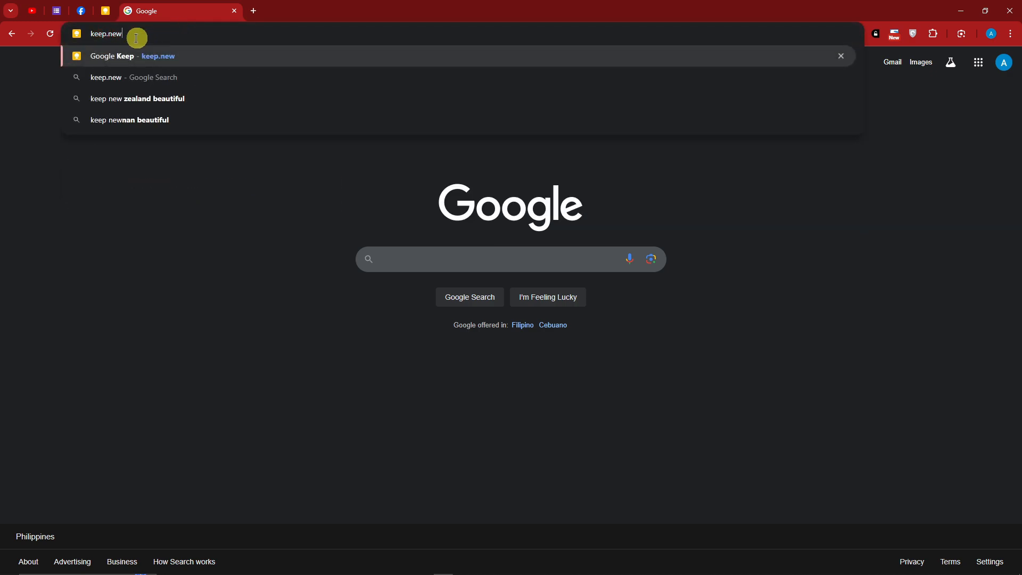
left_click_drag(137, 35, 85, 35)
type("note.ne")
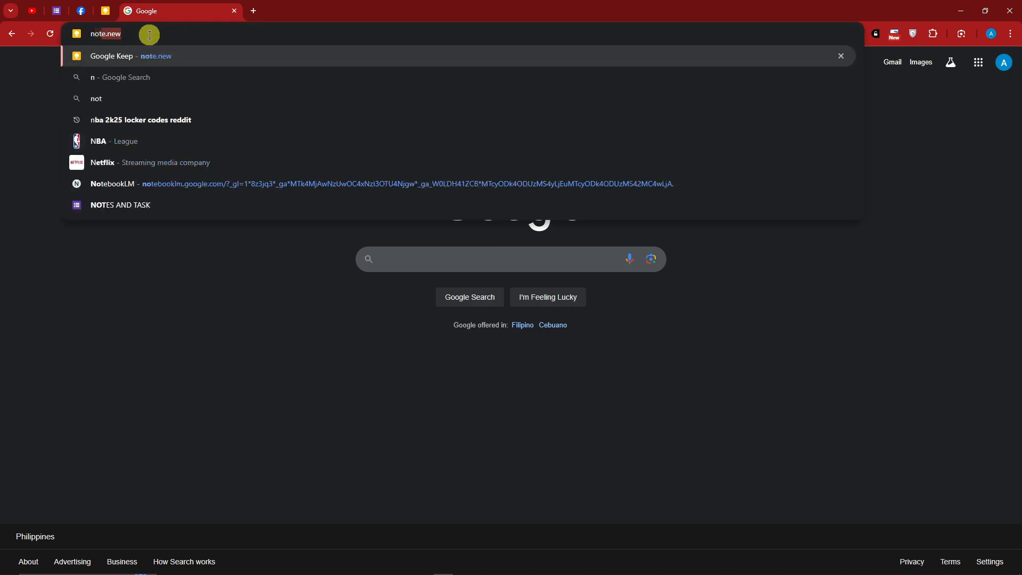
key("Return")
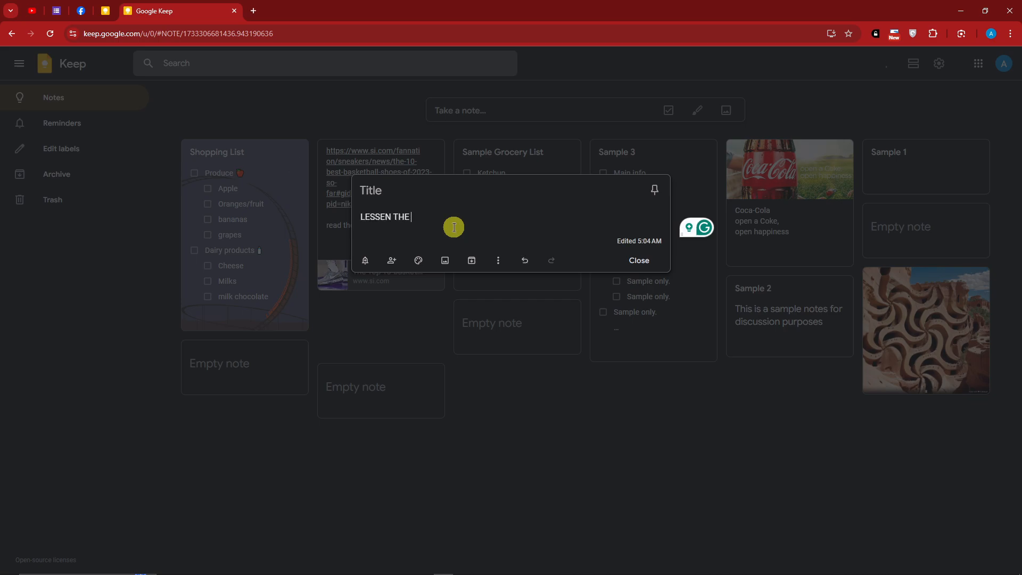
Step: Write LESSEN THE DISTRACTIONS in the body of the new note
key("BackSpace")
key("BackSpace")
type("RACTIONS")
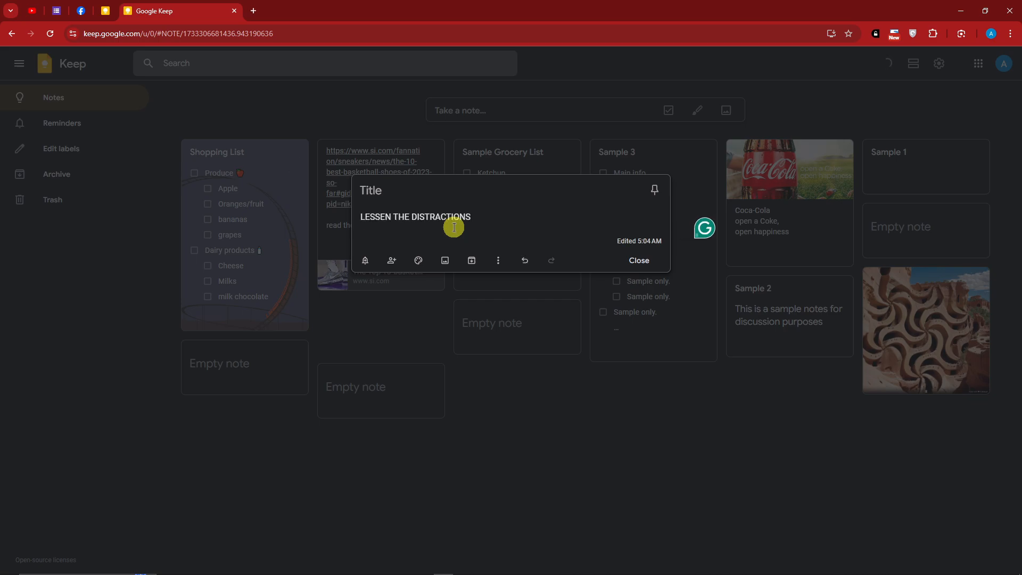
Step: Clear all text from the note body and close the note
key("ctrl+a")
key("BackSpace")
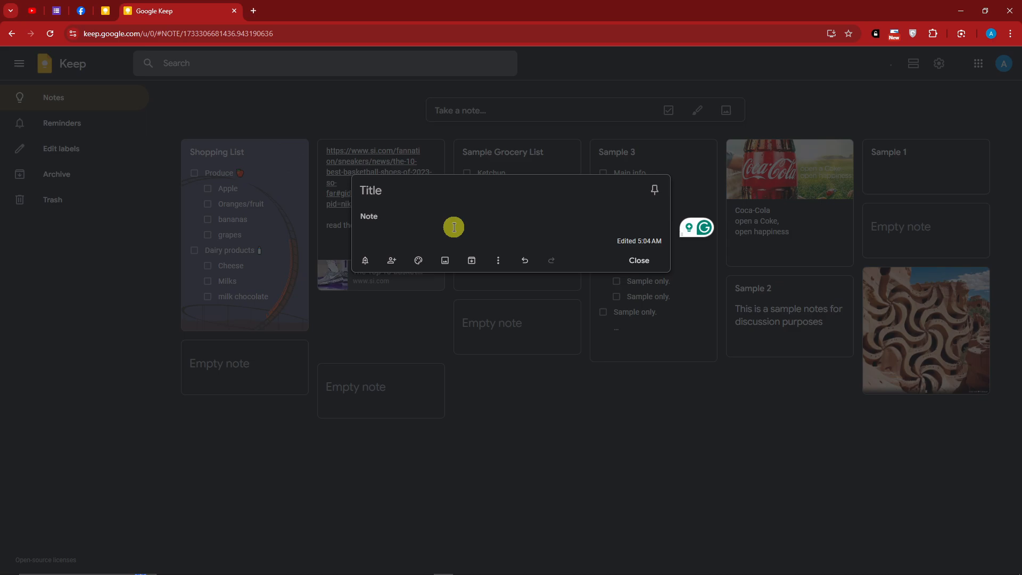
left_click(646, 268)
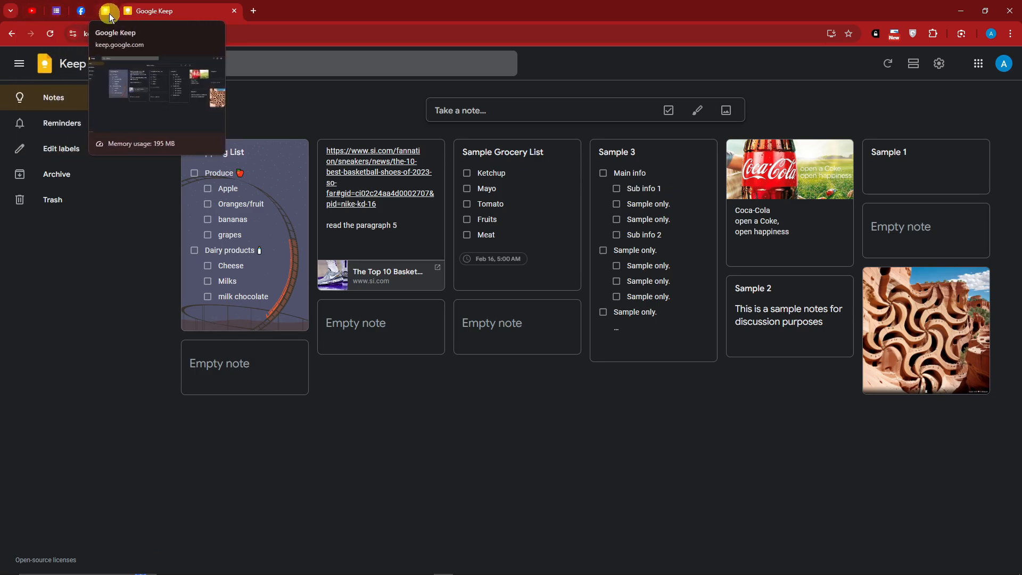
Step: Go to google.com in the current browser tab
left_click(262, 35)
type("googk")
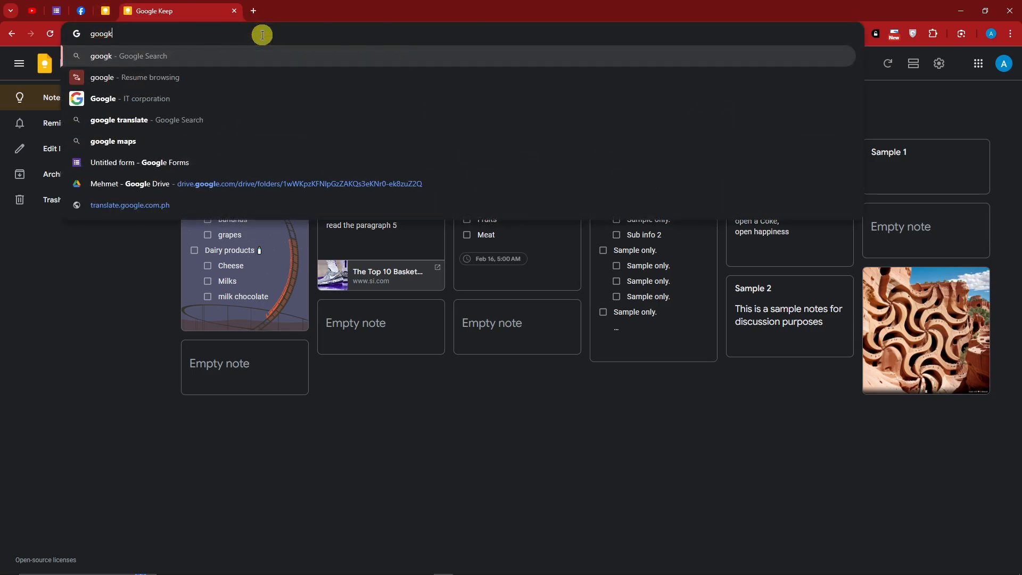
key("BackSpace")
type("le.com")
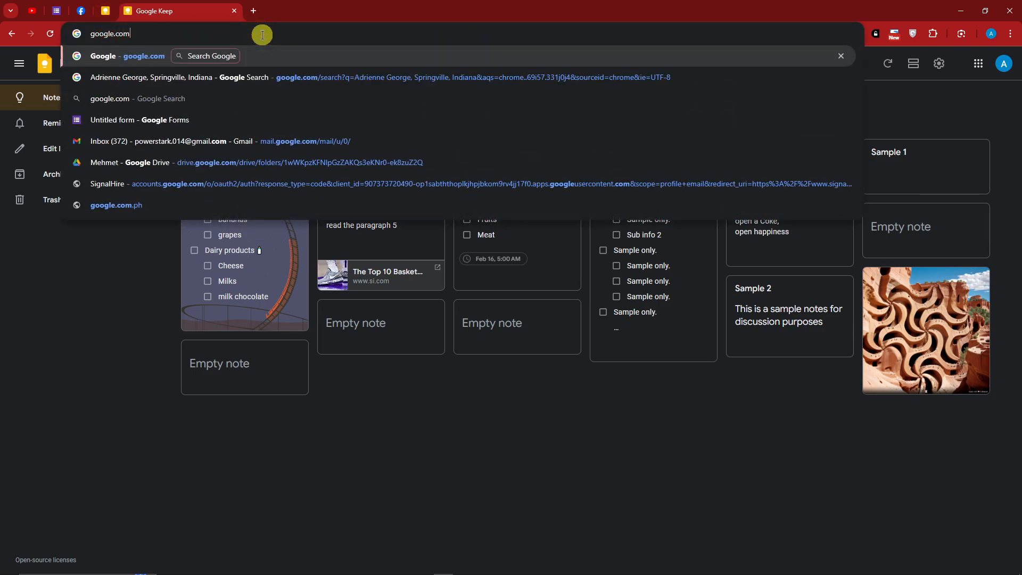
key("Return")
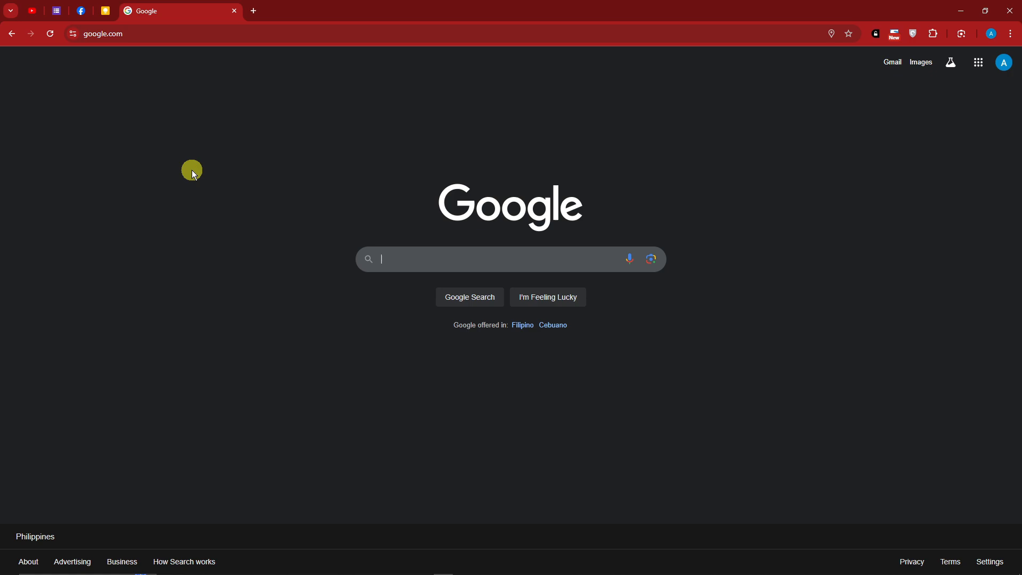
Step: Open Notepad, place its window near the middle of the Google page and write CTRL + 4
left_click(104, 567)
type("no")
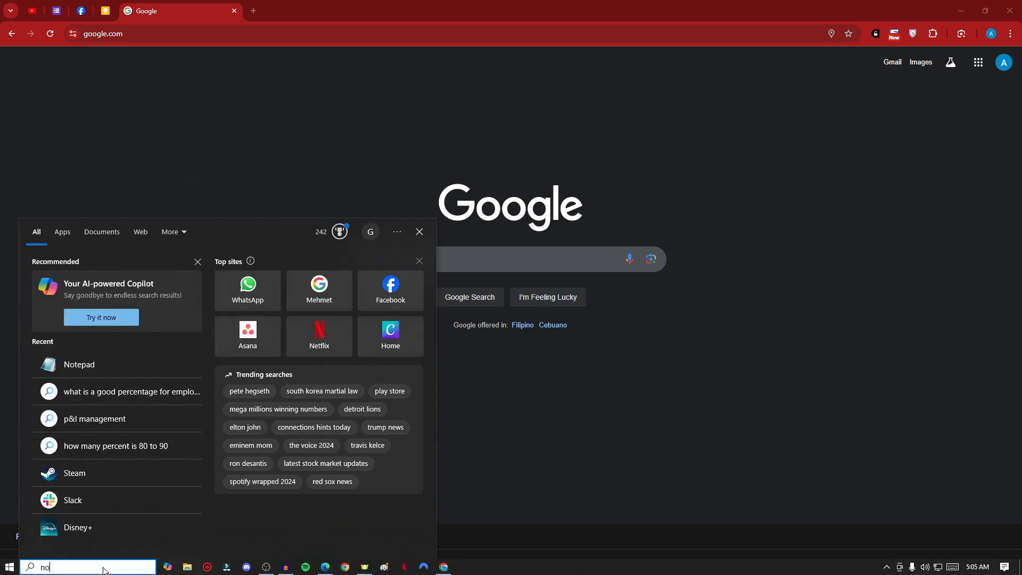
key("Return")
left_click_drag(916, 7, 595, 110)
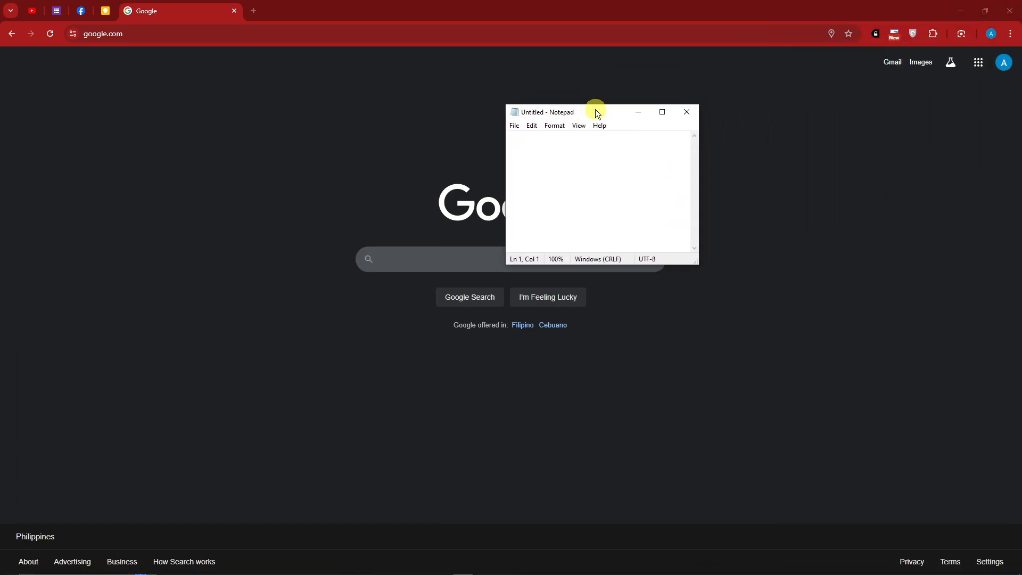
type("CTRL + 4")
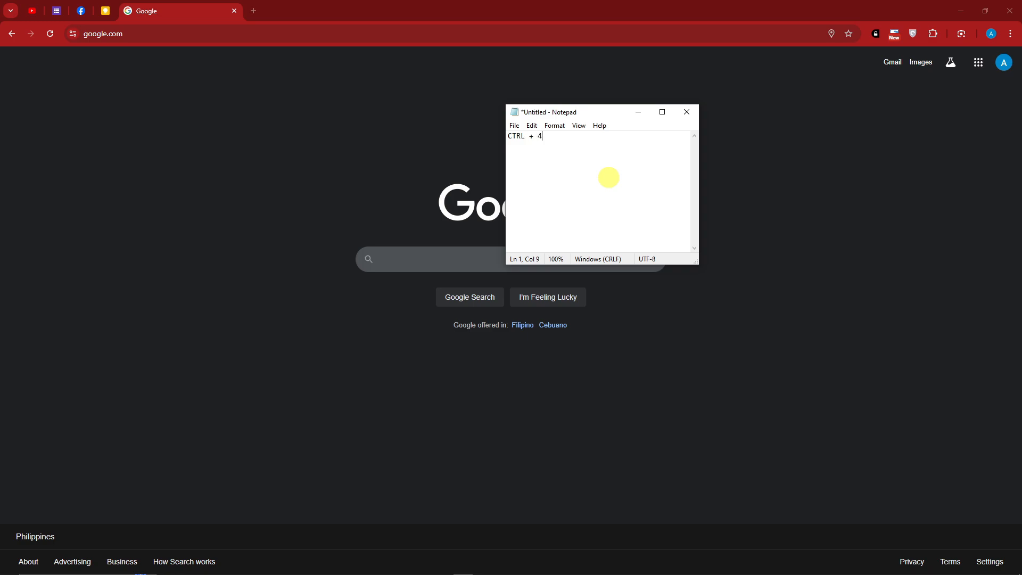
Step: Shrink and minimize the Notepad window, and switch the browser to the pinned Google Keep tab
left_click_drag(695, 263, 624, 217)
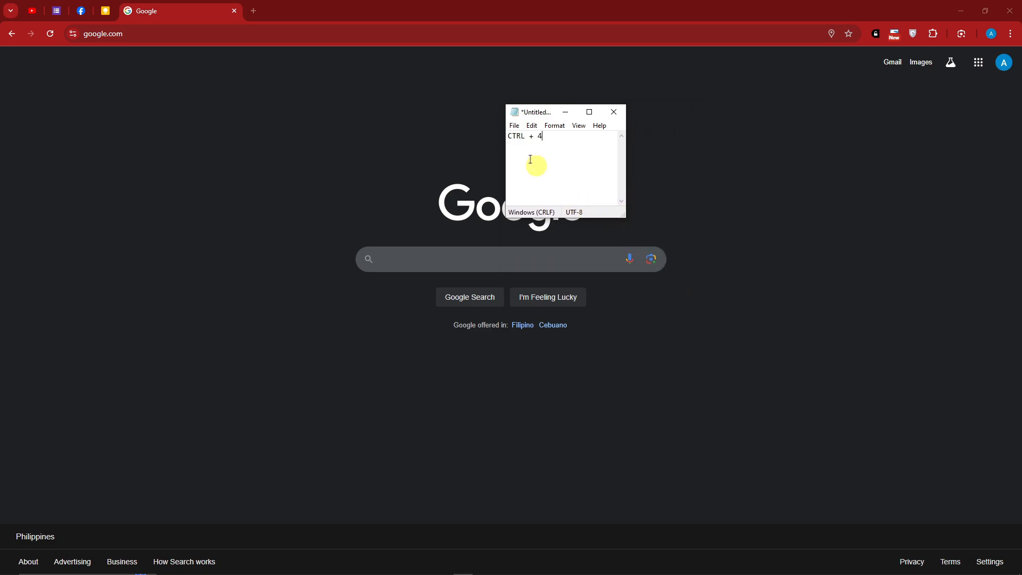
left_click_drag(537, 137, 547, 136)
left_click(565, 113)
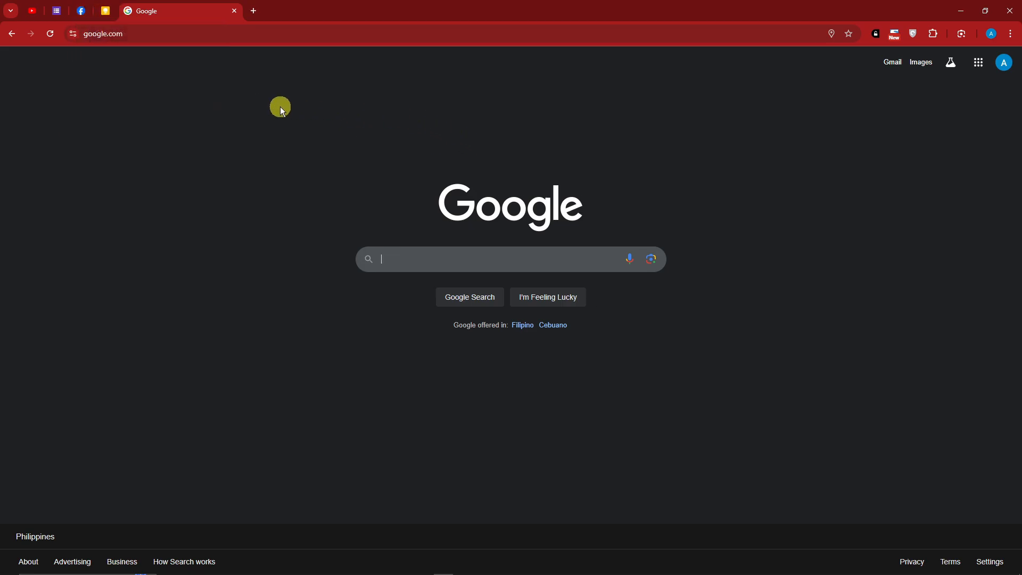
key("ctrl+4")
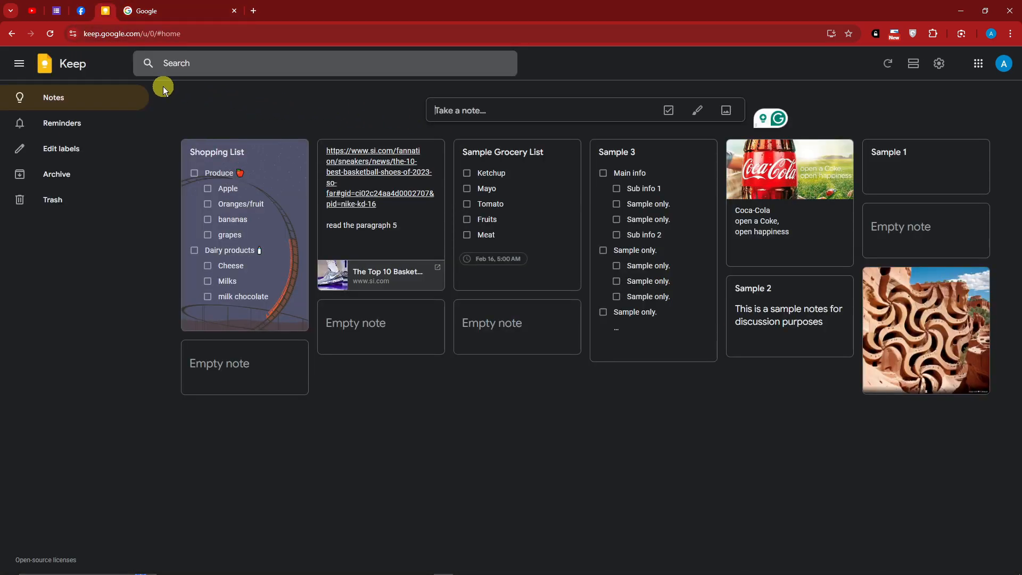
Step: Restore Notepad, replace all its text with the letter C and minimize it again
left_click(466, 567)
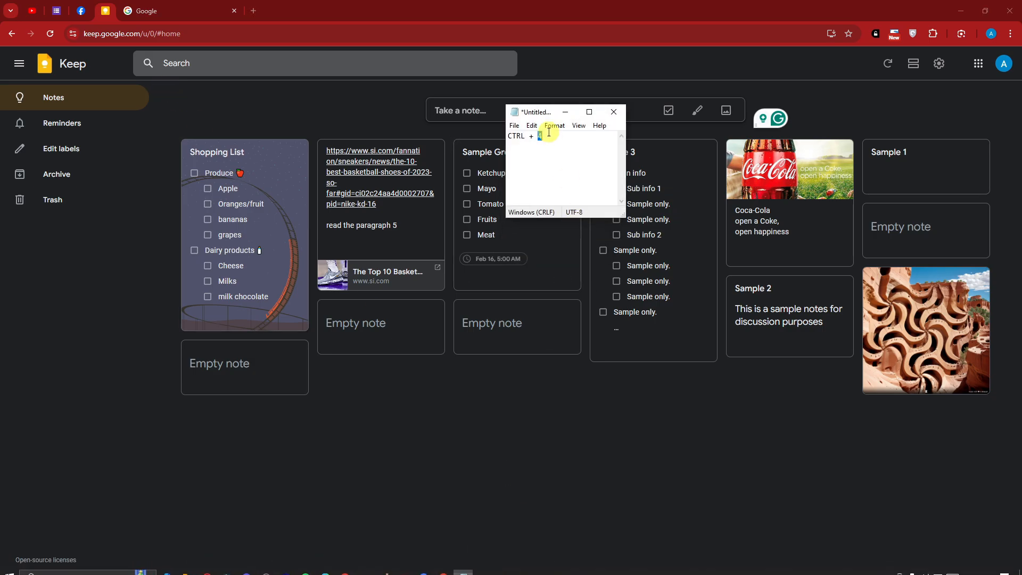
key("ctrl+a")
type("C")
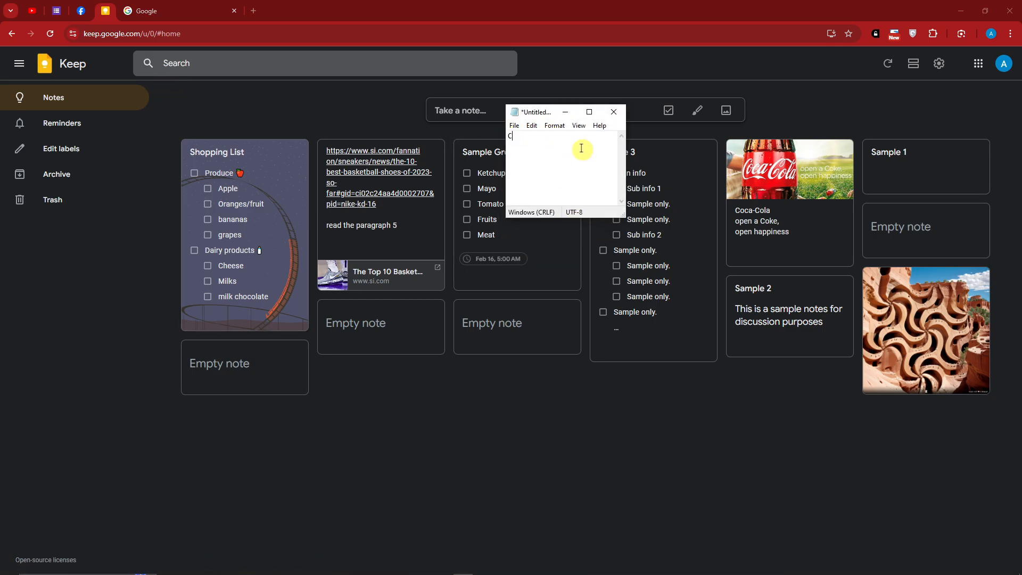
left_click(566, 111)
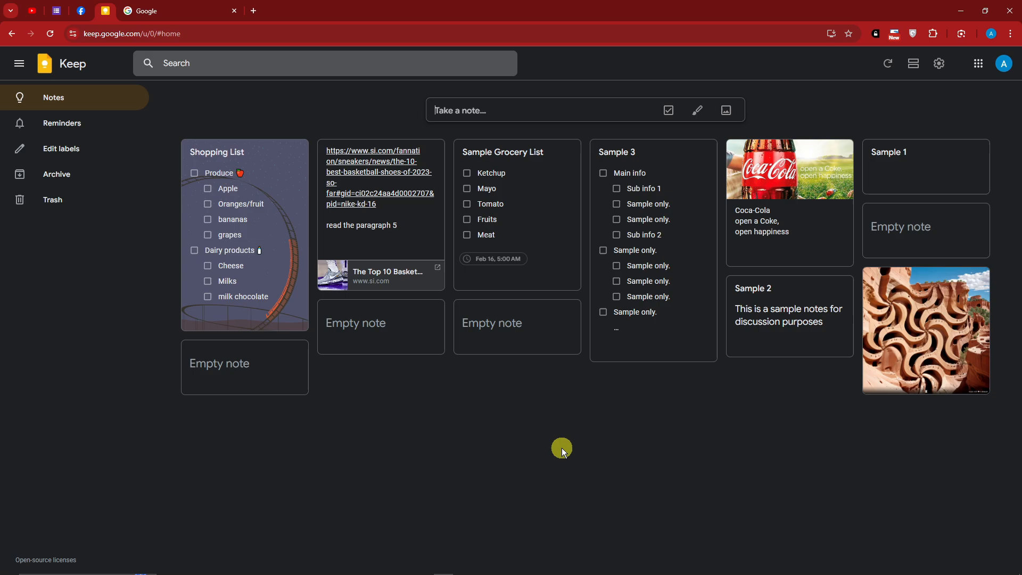
Step: Start a blank Keep note and close it empty, doing this twice
key("c")
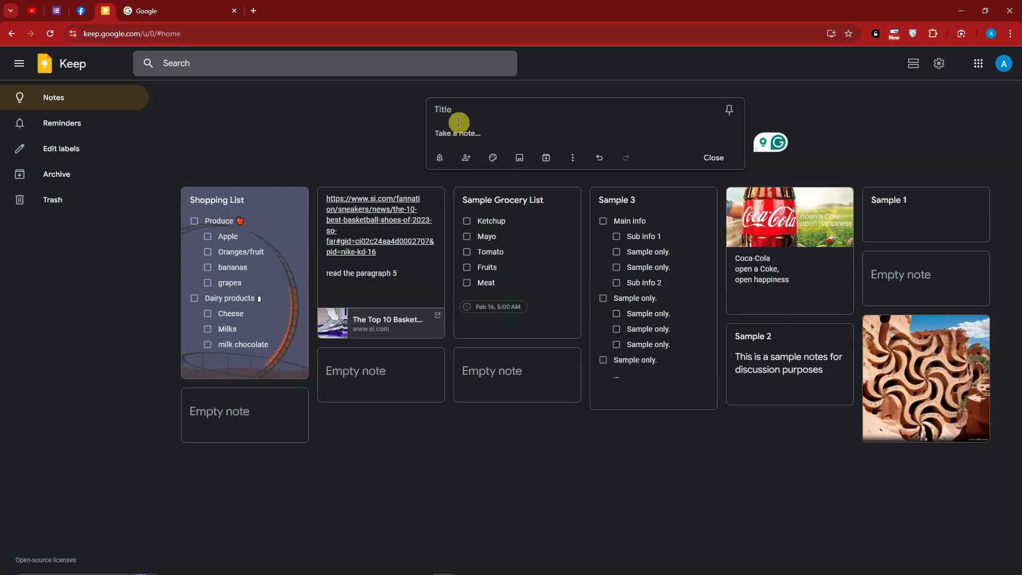
left_click(713, 157)
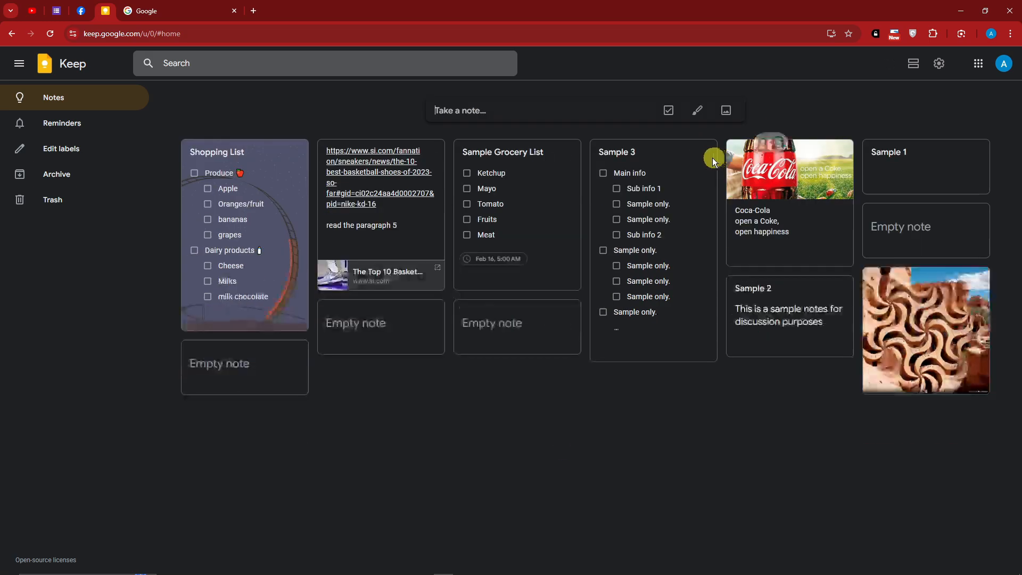
left_click(456, 111)
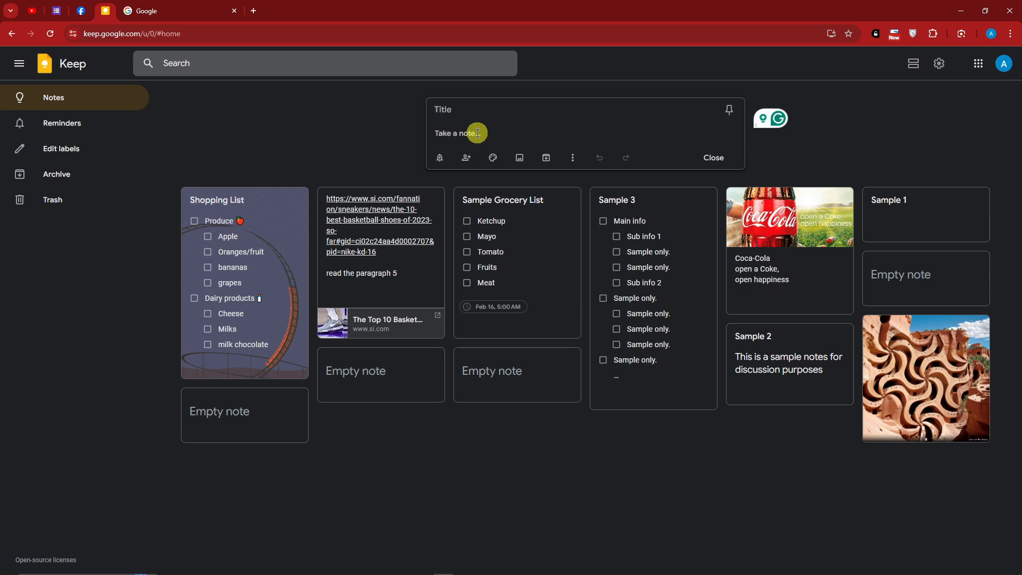
left_click(714, 157)
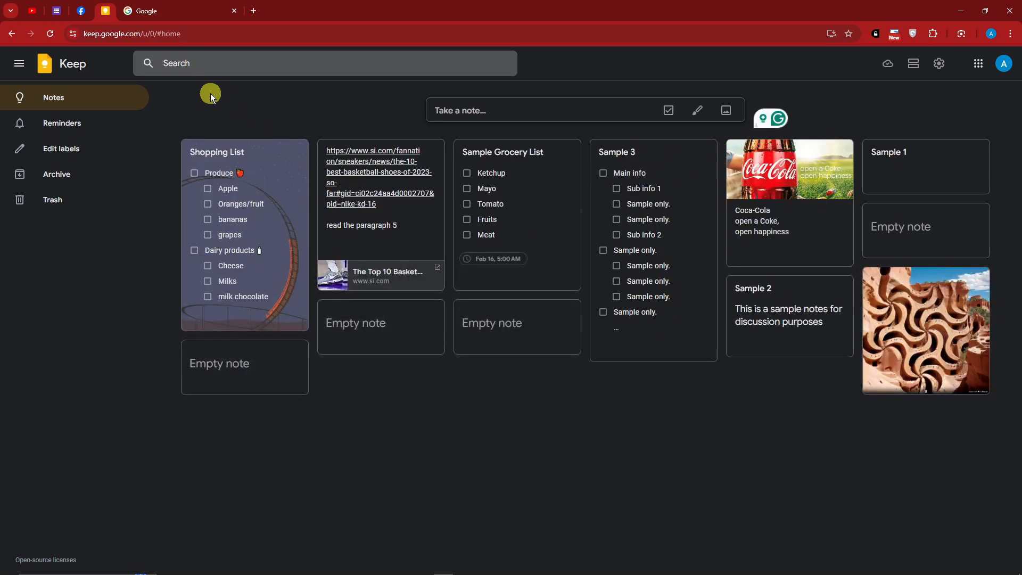
Step: Switch to the pinned YouTube tab and return to the Google Keep tab
left_click(32, 11)
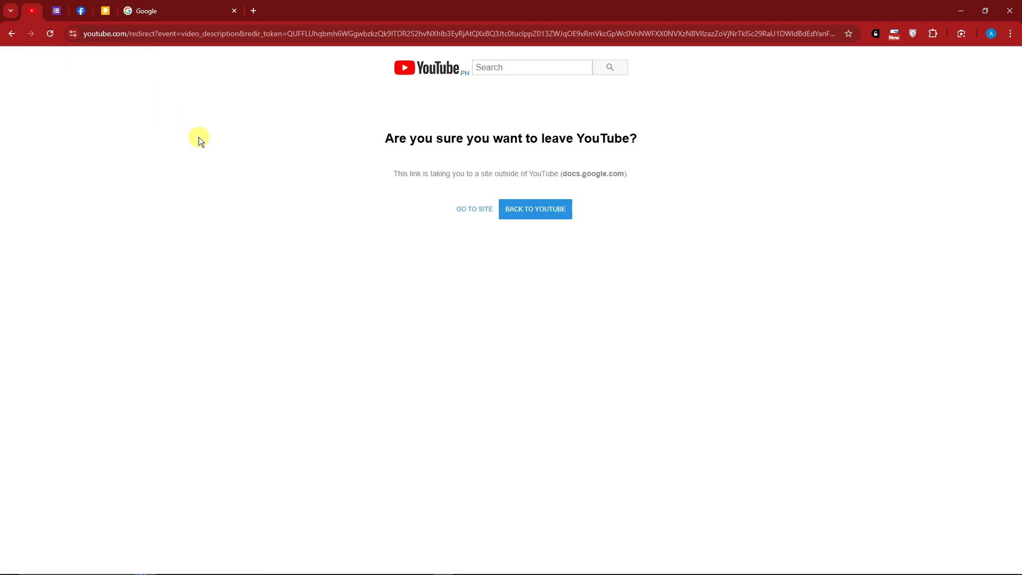
key("ctrl+4")
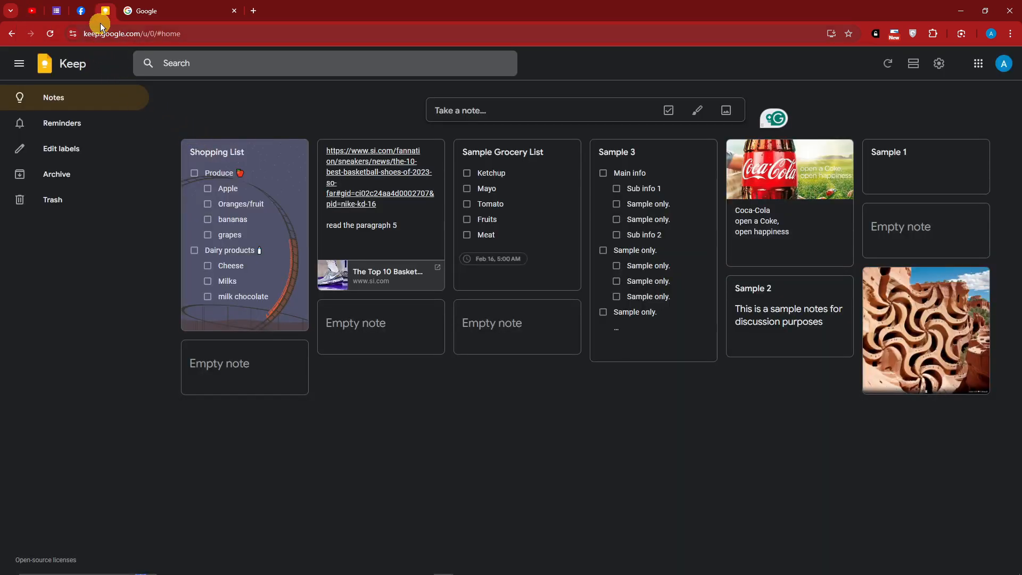
Step: Move the pinned Keep tab to third place, reach it from the YouTube tab, and move it back to fourth place
left_click_drag(107, 15, 81, 12)
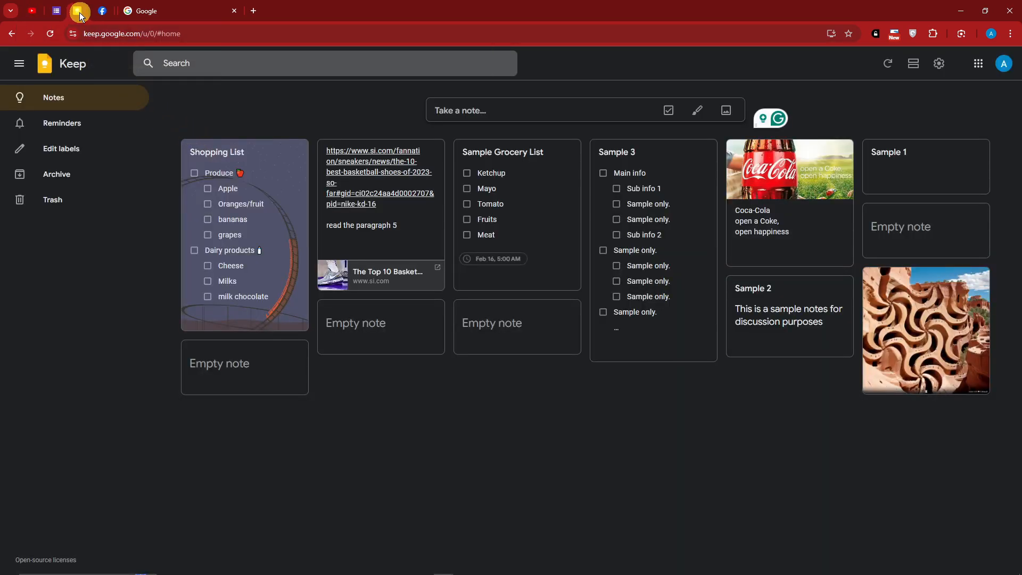
left_click(33, 11)
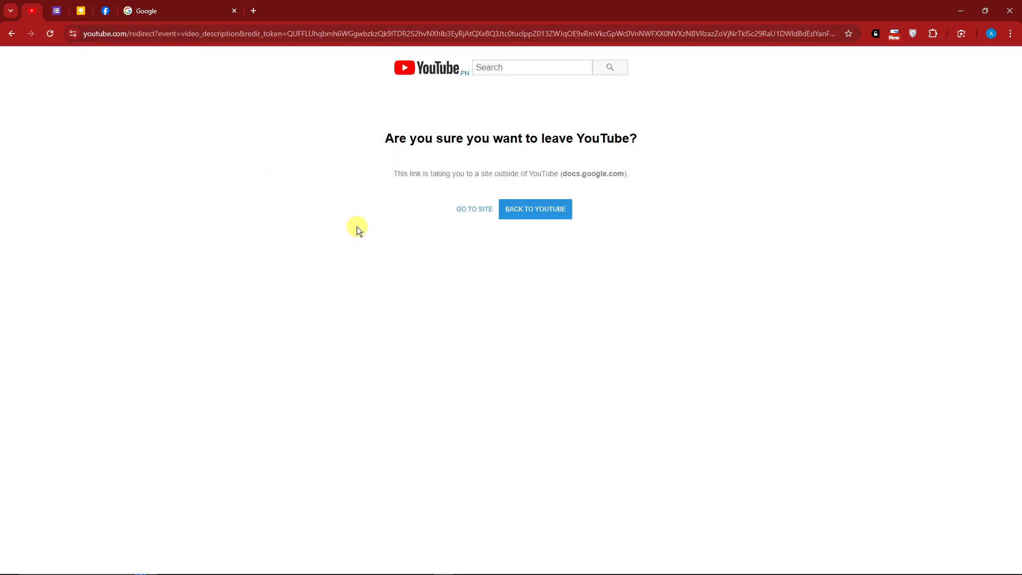
key("ctrl+3")
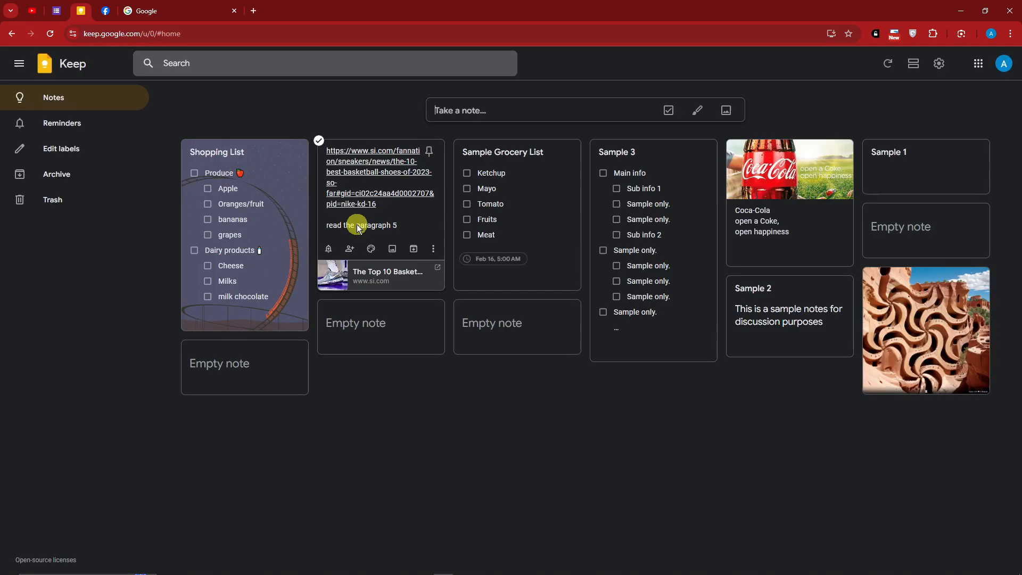
left_click_drag(81, 18, 104, 20)
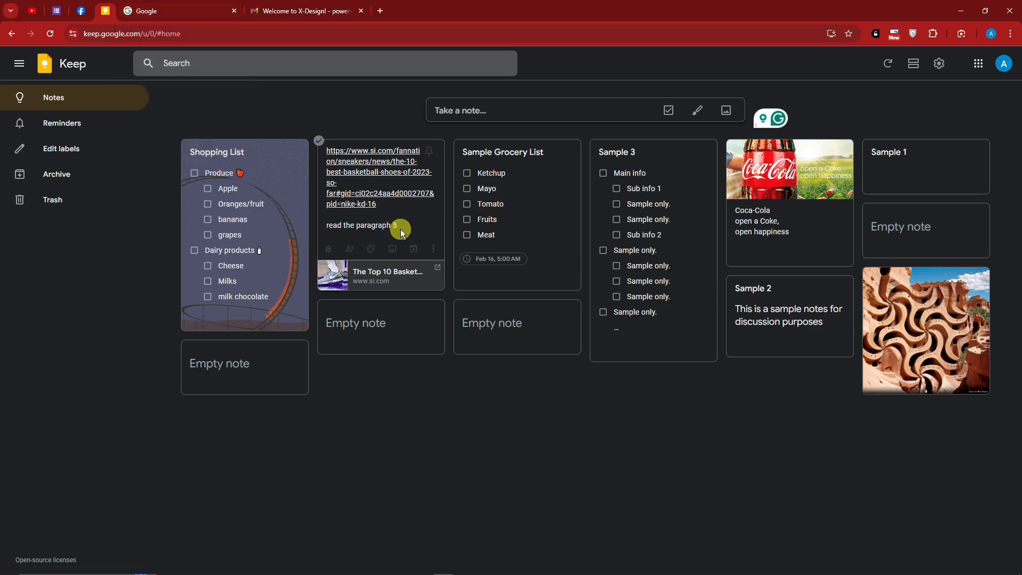
Step: Disable rich link previews in the Keep settings and select the morning and evening reminder default times
left_click(939, 63)
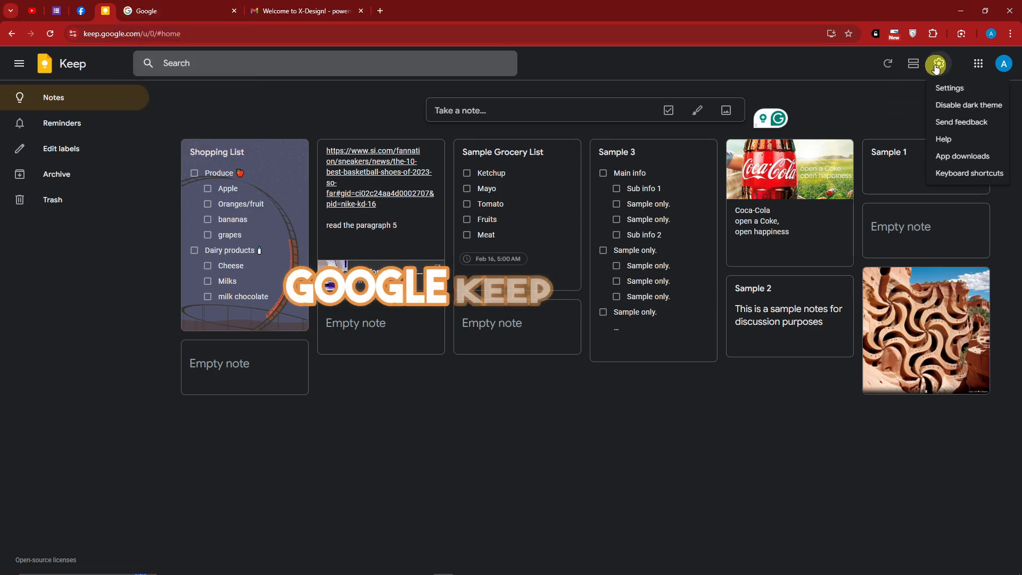
left_click(954, 86)
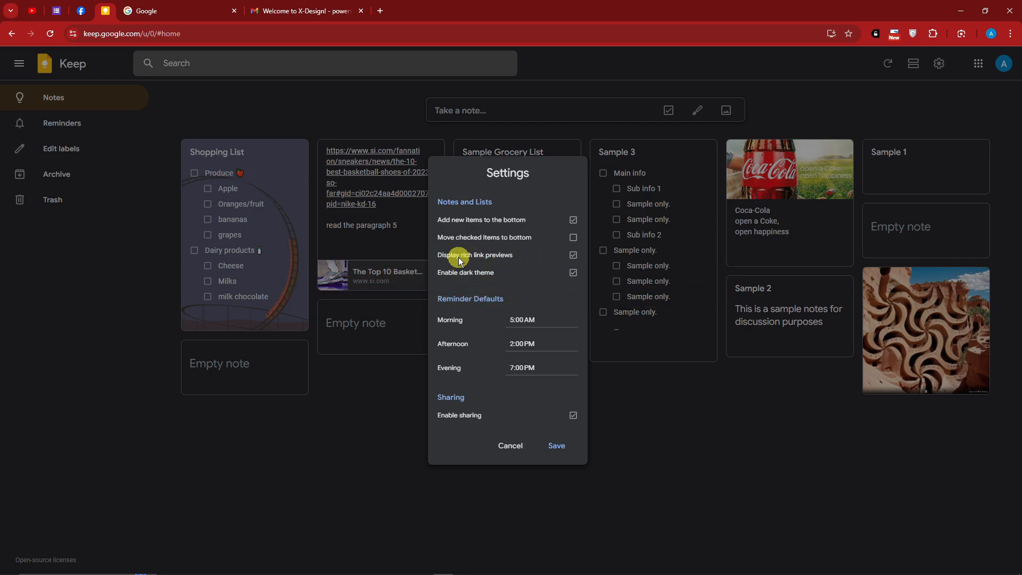
left_click(573, 255)
left_click(510, 319)
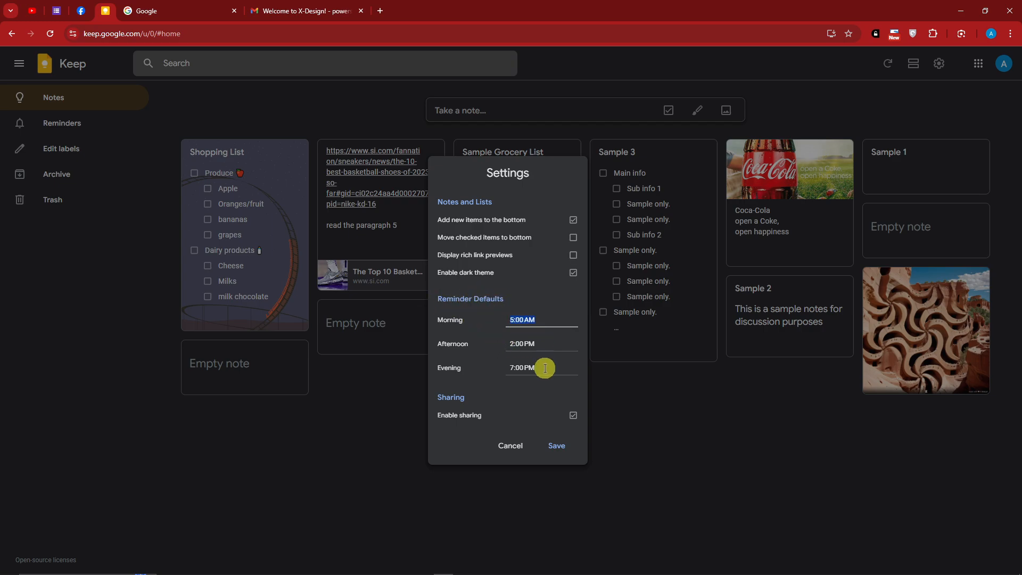
left_click(544, 368)
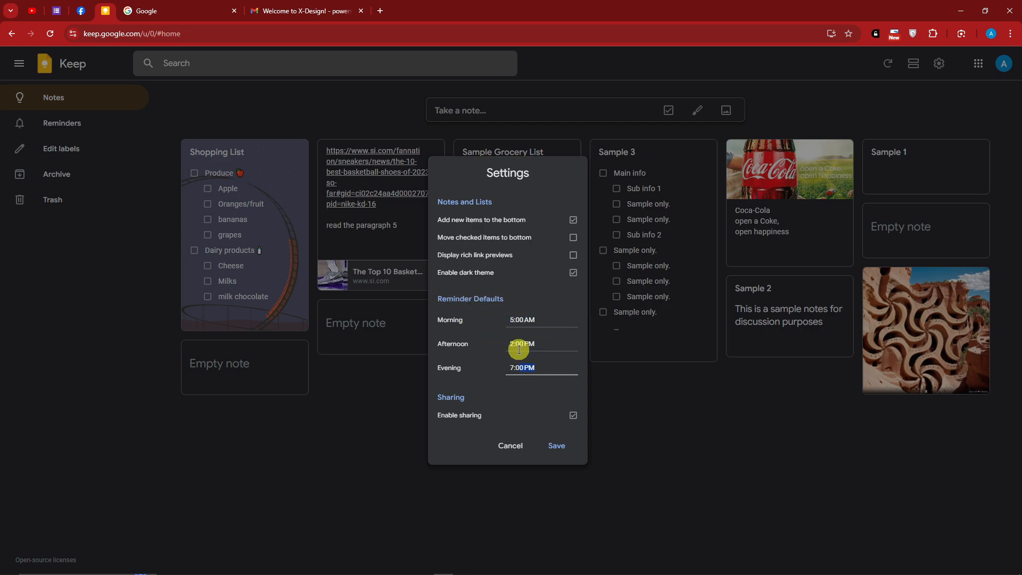
Step: Compare the snooze times offered for the X-Design email in Gmail with the reminder defaults in the Keep settings
left_click(301, 13)
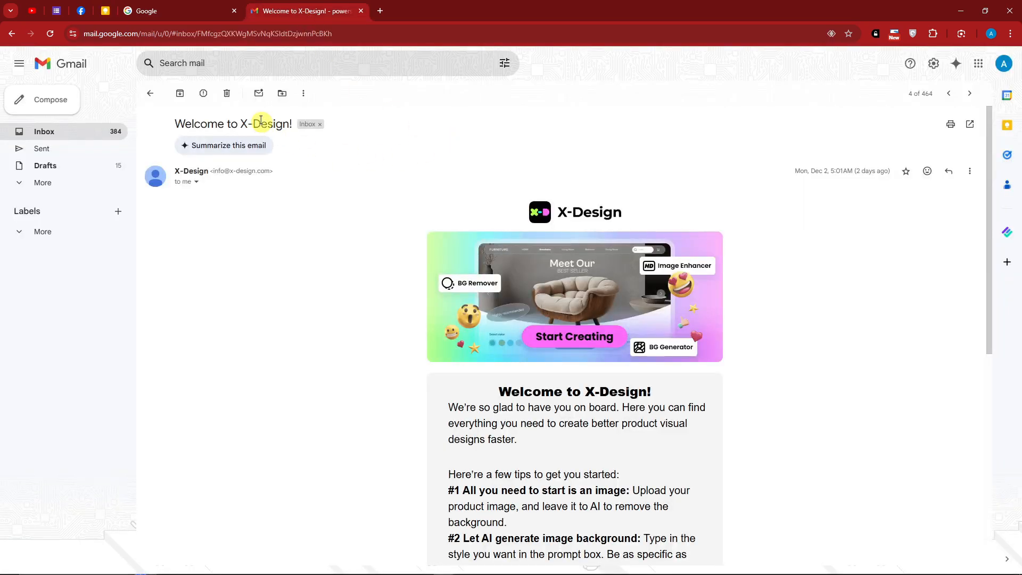
left_click(303, 94)
left_click(332, 110)
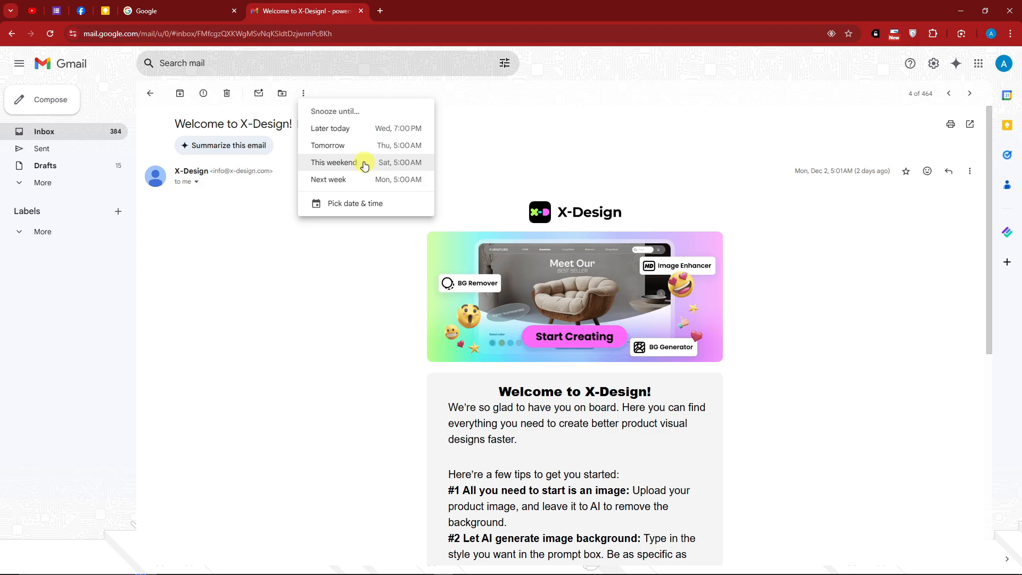
left_click(105, 11)
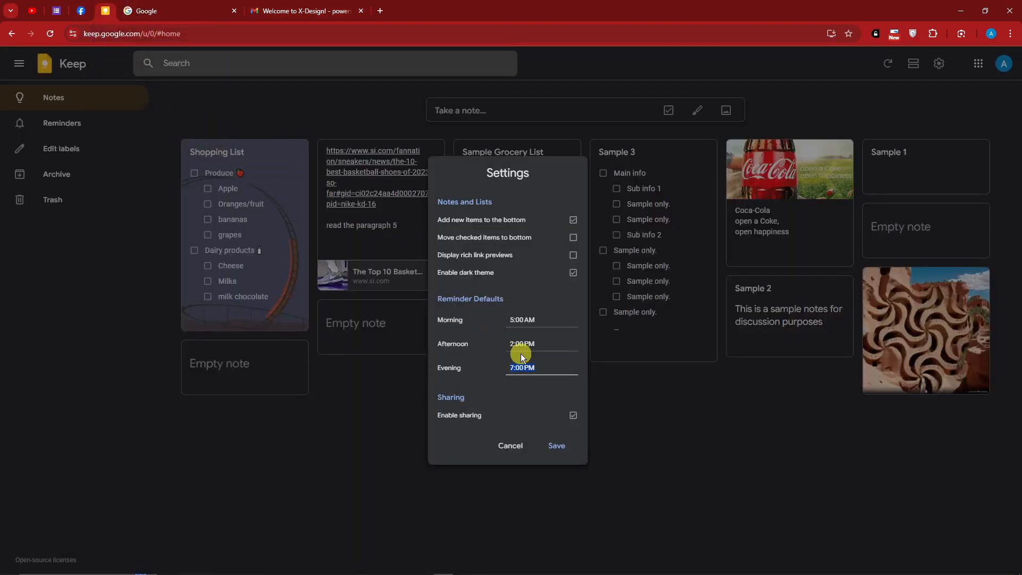
left_click(299, 11)
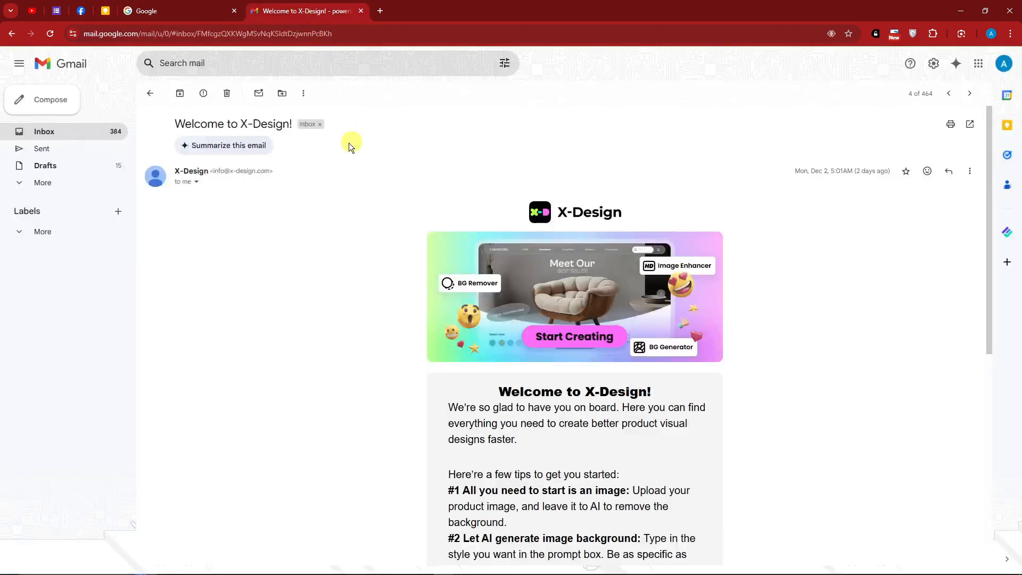
left_click(303, 93)
left_click(308, 109)
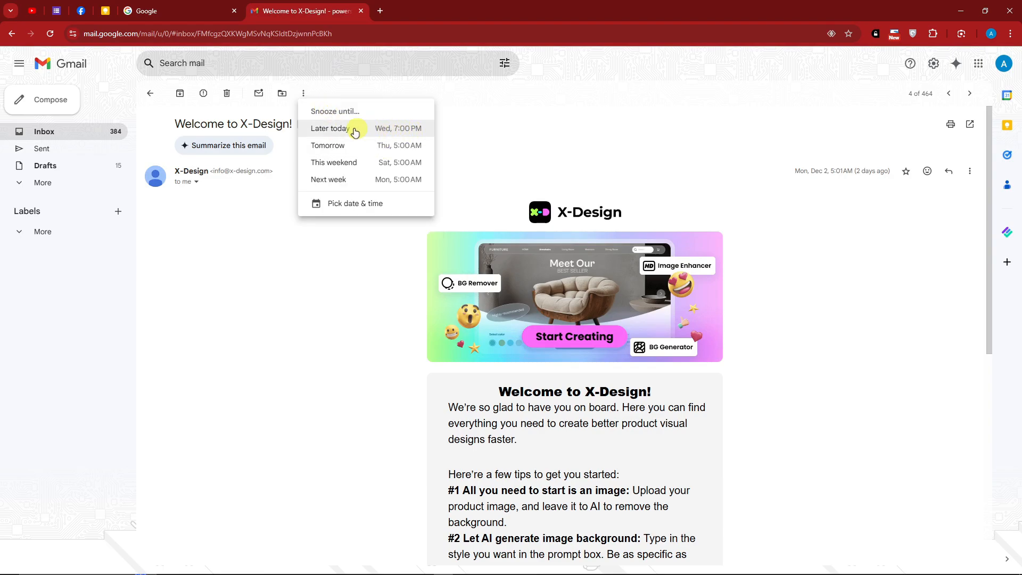
Step: Return to Google Keep, set the evening reminder default to 10:00 PM, and save the settings
left_click(105, 10)
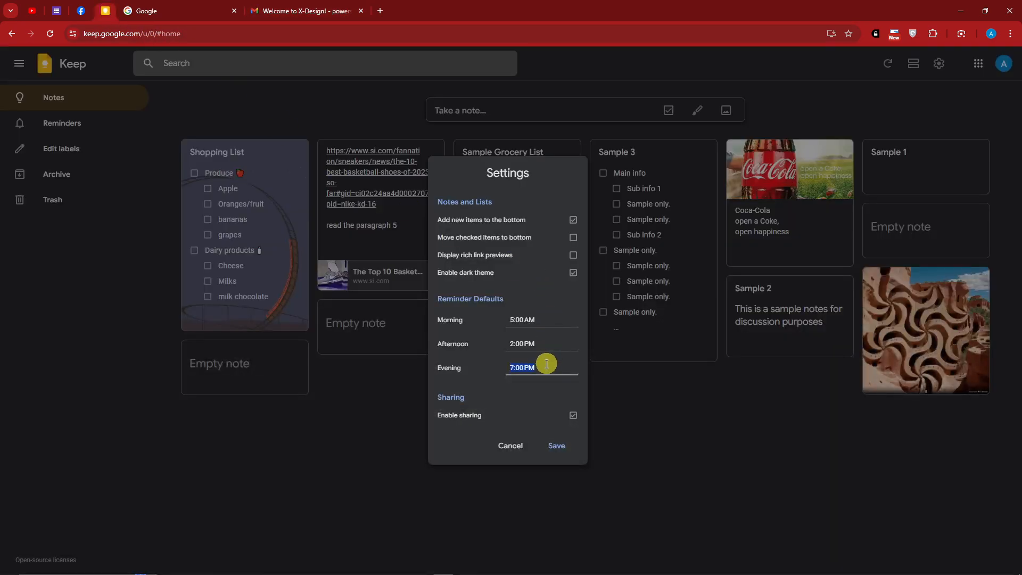
left_click(509, 367)
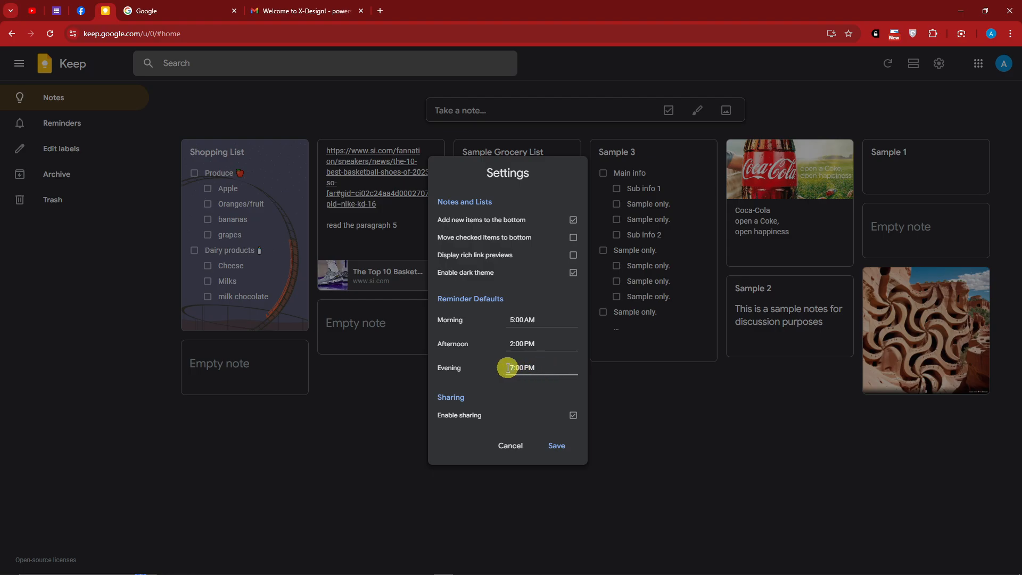
left_click(555, 446)
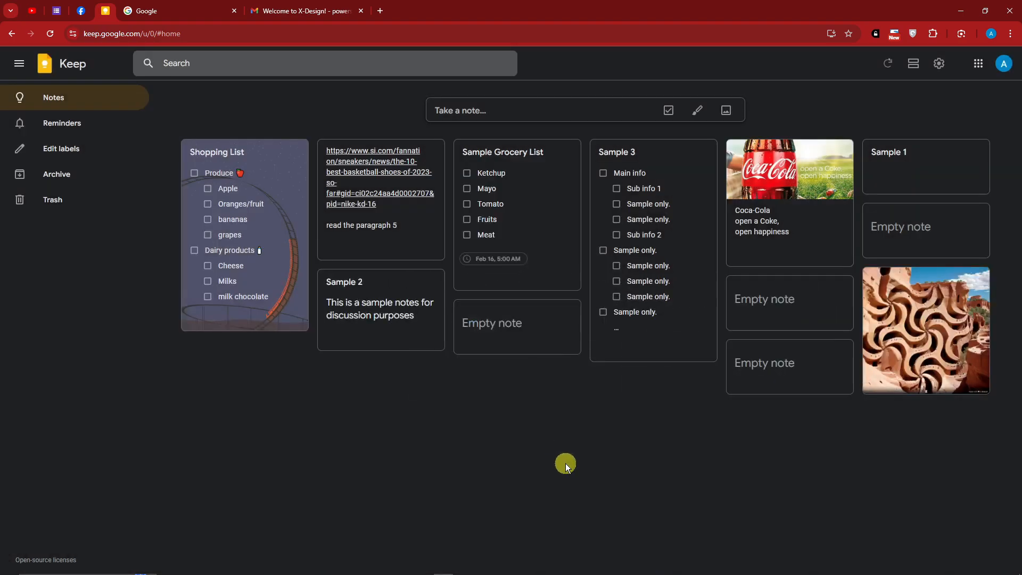
Step: Switch to Gmail, reload the X-Design email, and examine its snooze times
left_click(306, 11)
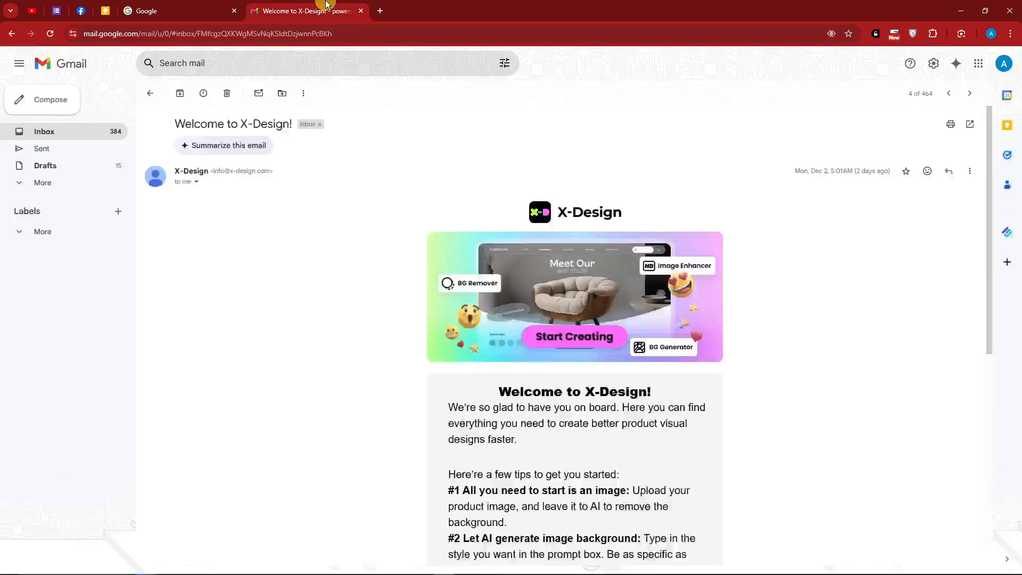
left_click(50, 34)
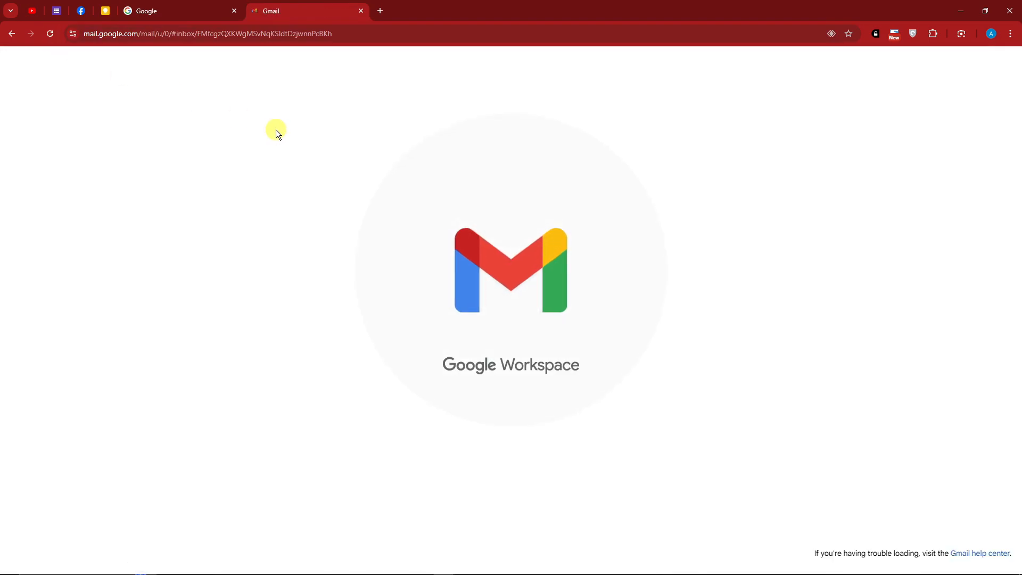
left_click(303, 93)
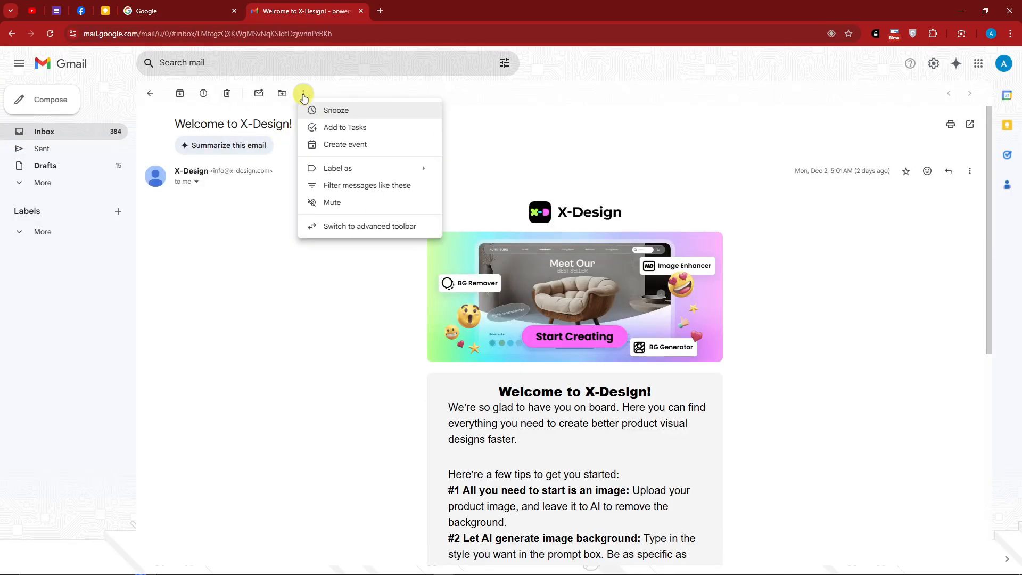
left_click(322, 110)
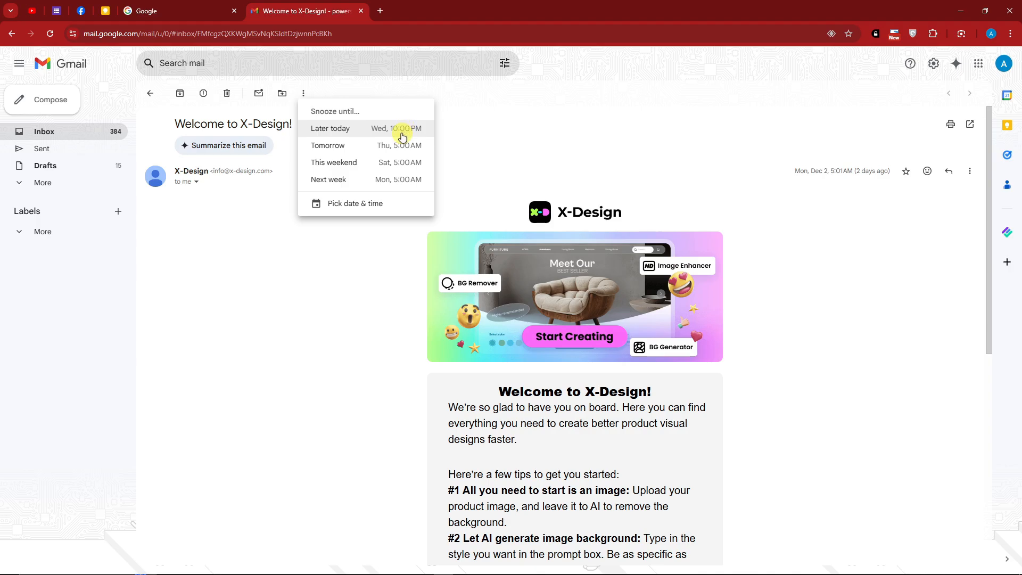
Step: Return to Google Keep, review the reminder defaults in its settings, and close them without changes
left_click(105, 11)
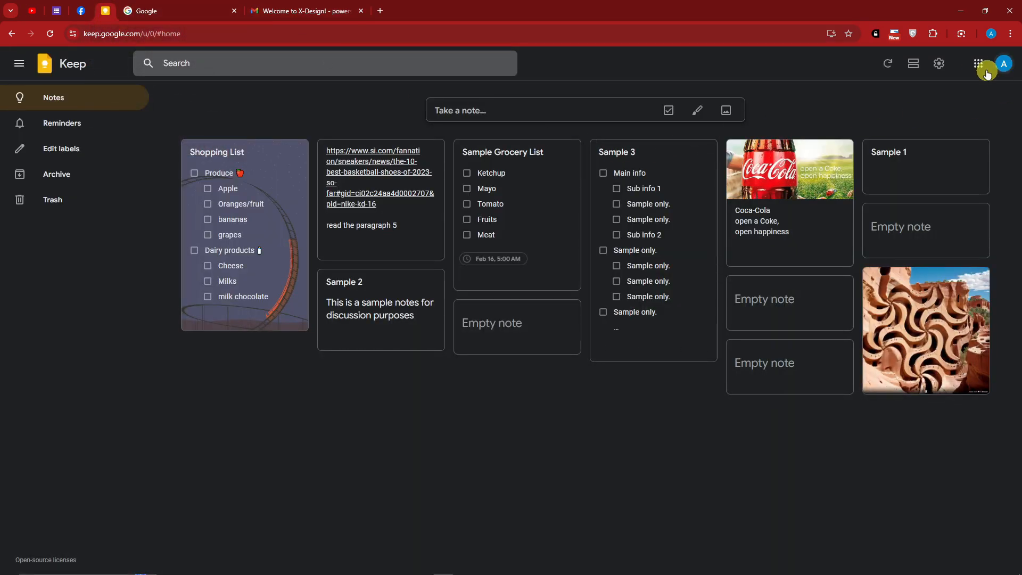
left_click(939, 64)
left_click(929, 88)
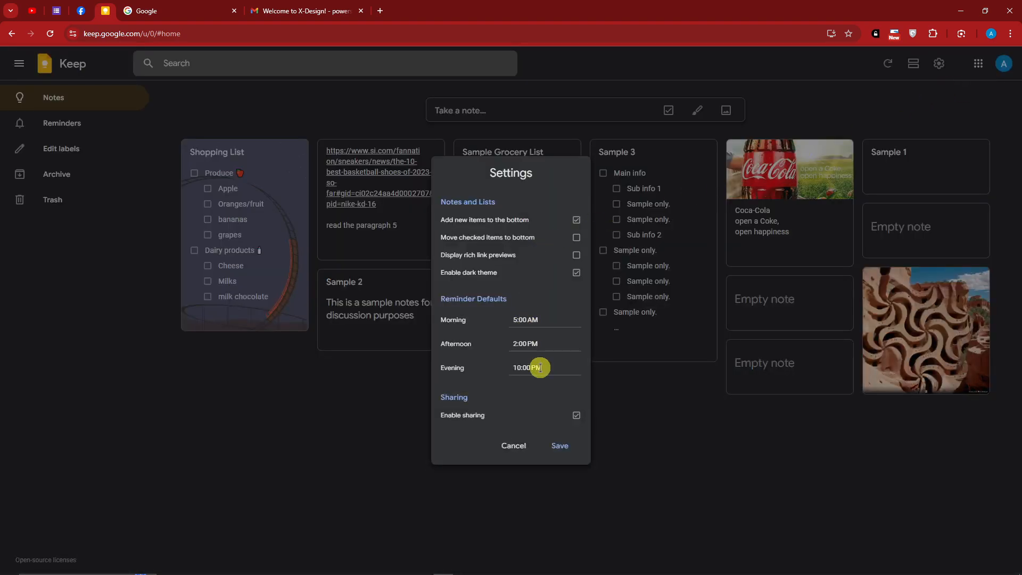
key("Escape")
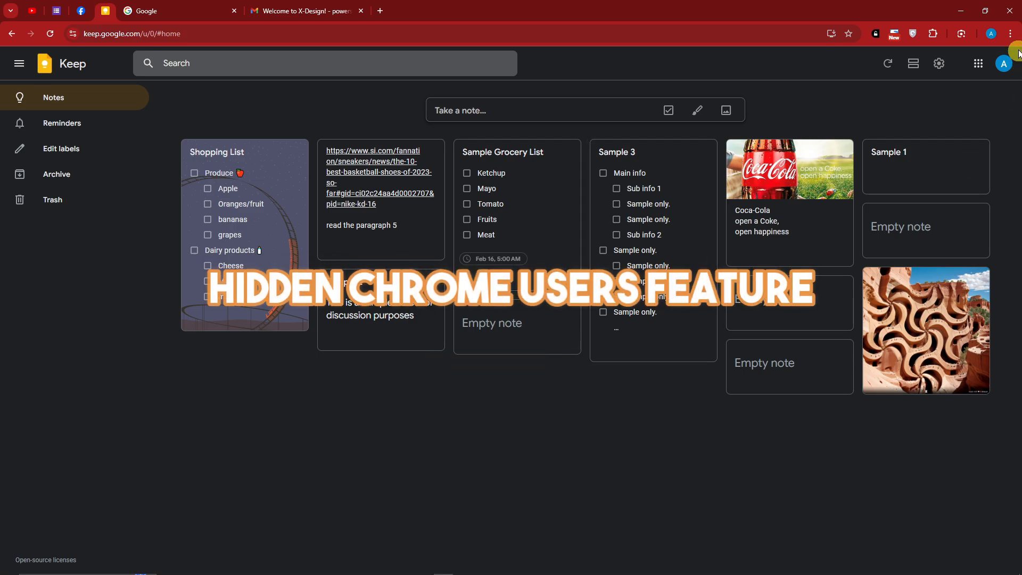
Step: Open Chrome's page for managing search engines and go to its site search section
left_click(1010, 34)
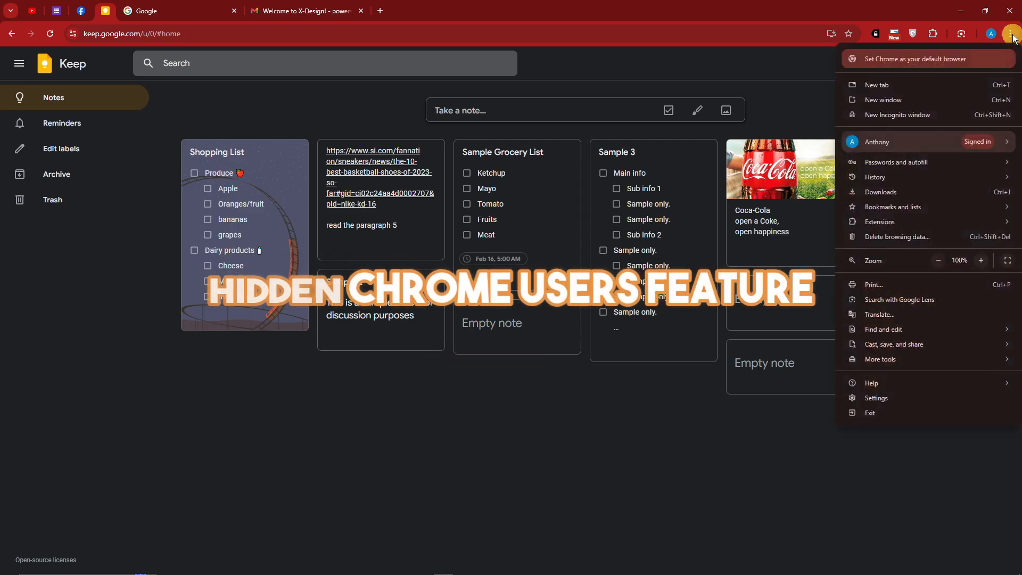
left_click(898, 398)
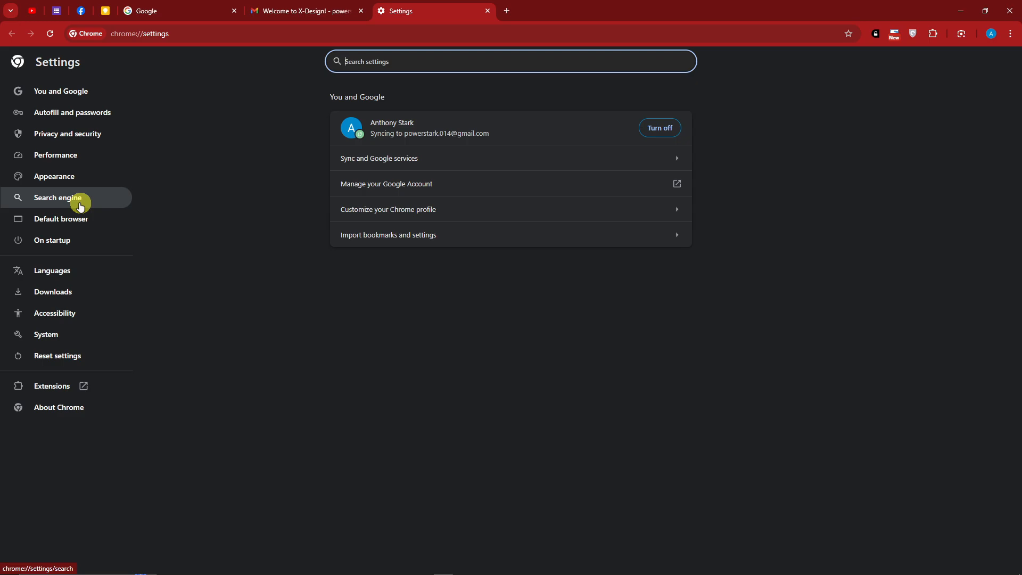
left_click(80, 200)
left_click(570, 192)
scroll(572, 191, "down", 5)
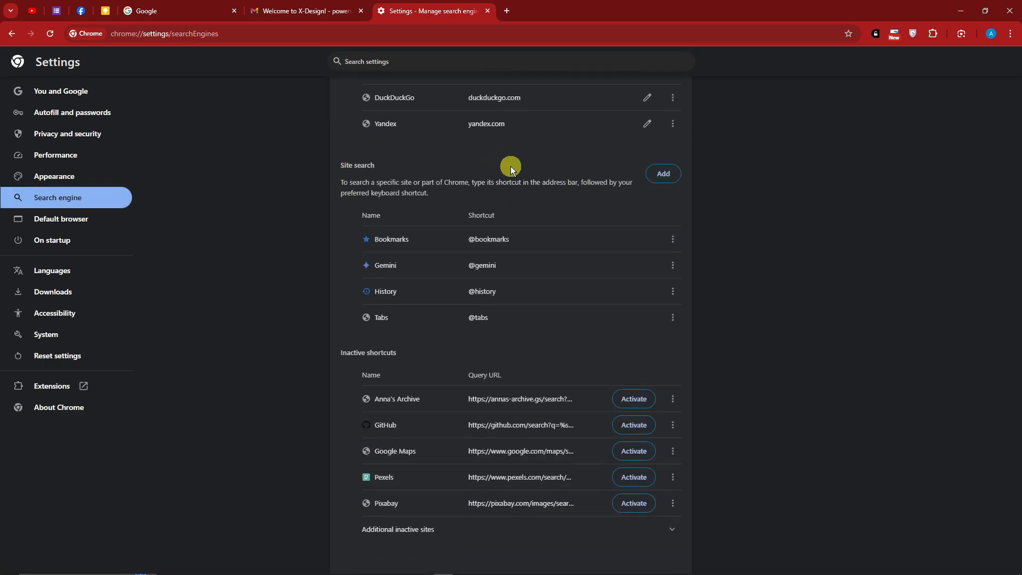
Step: Start a new site search entry named Google Keep with the shortcut Keep
left_click(662, 174)
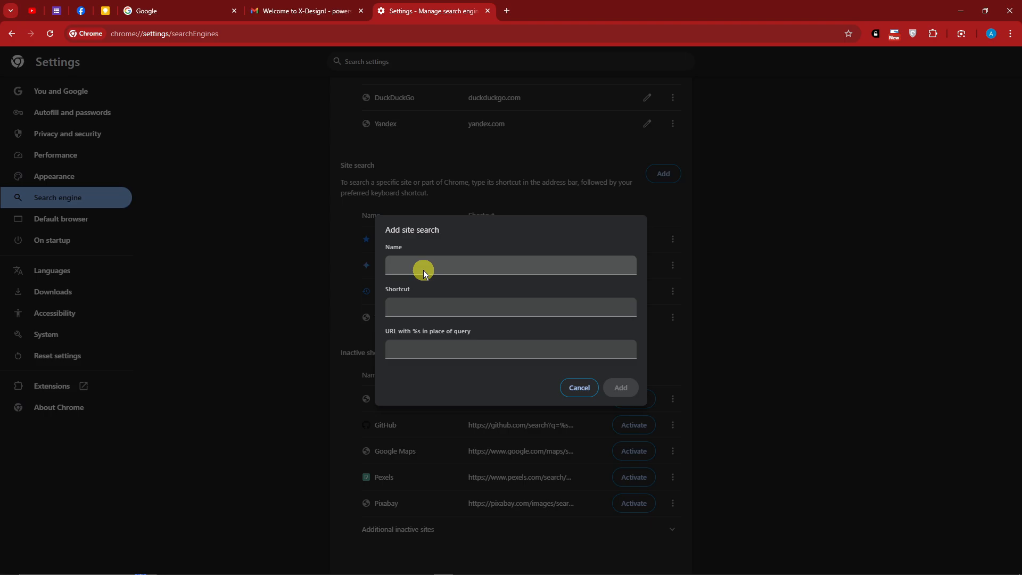
left_click(415, 266)
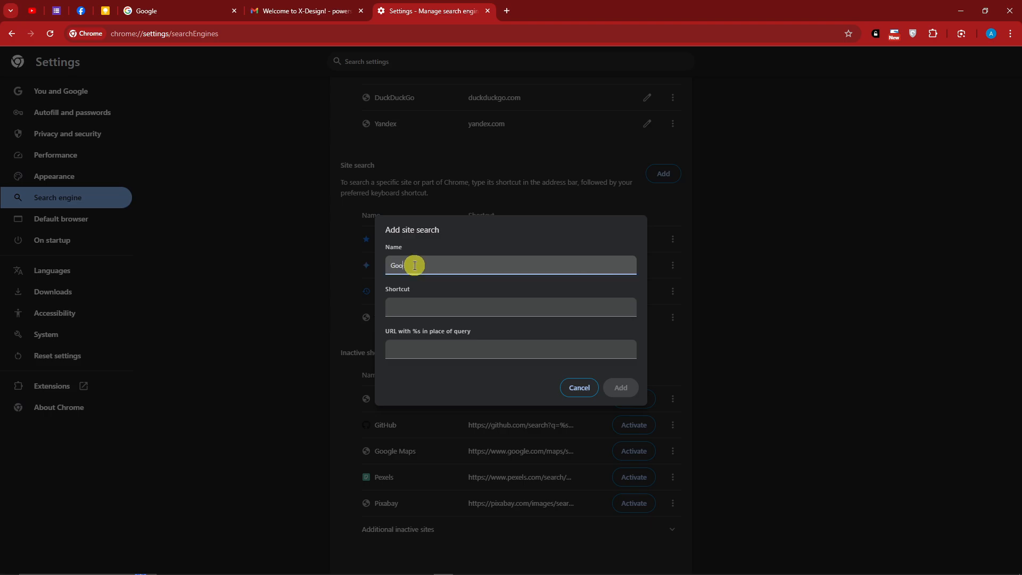
key("Tab")
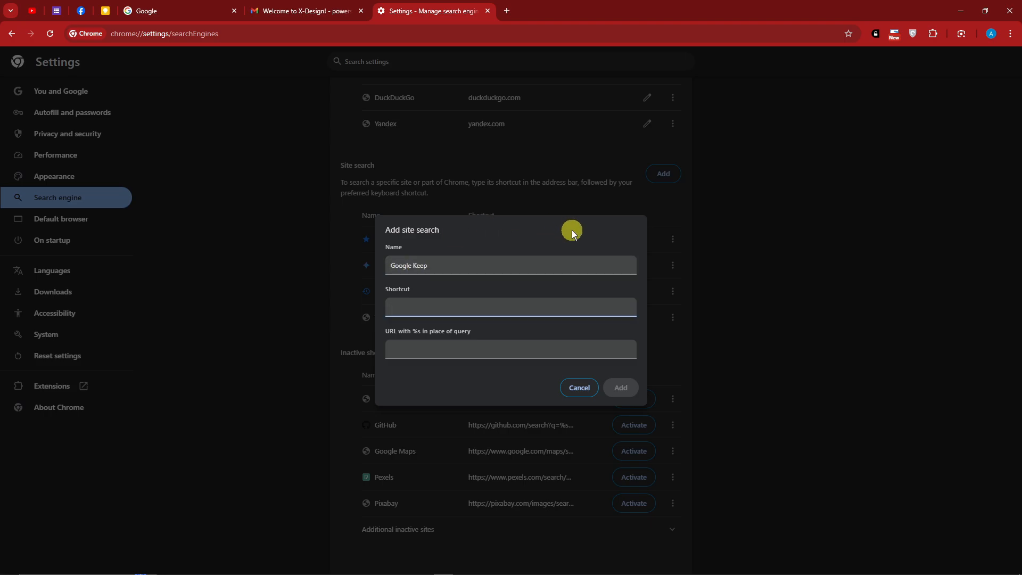
left_click(498, 346)
left_click(464, 567)
left_click(719, 137)
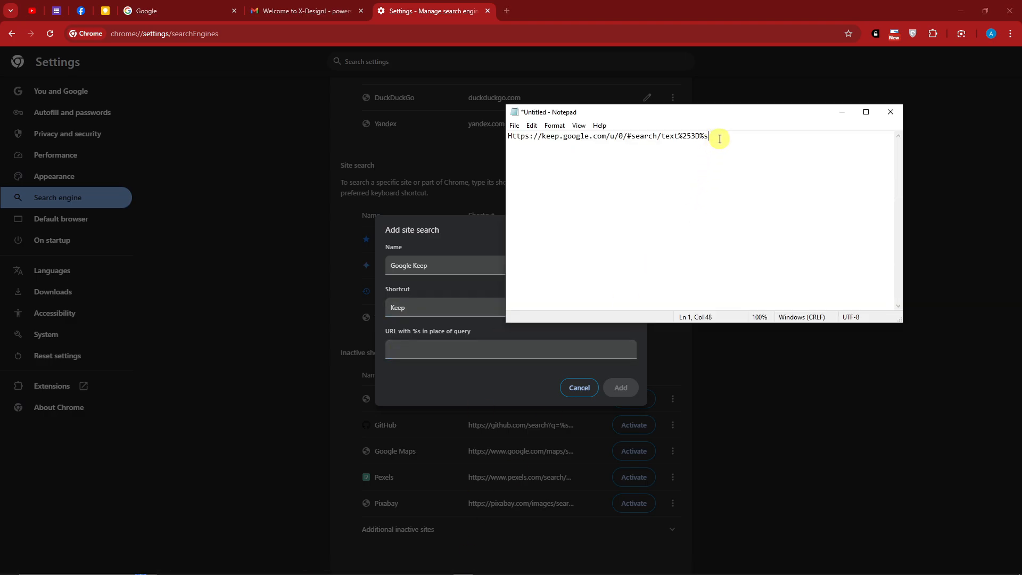
scroll(725, 143, "up", 5)
left_click_drag(839, 140, 479, 141)
left_click(449, 352)
type("https://keep.google.com/#search/text=%s")
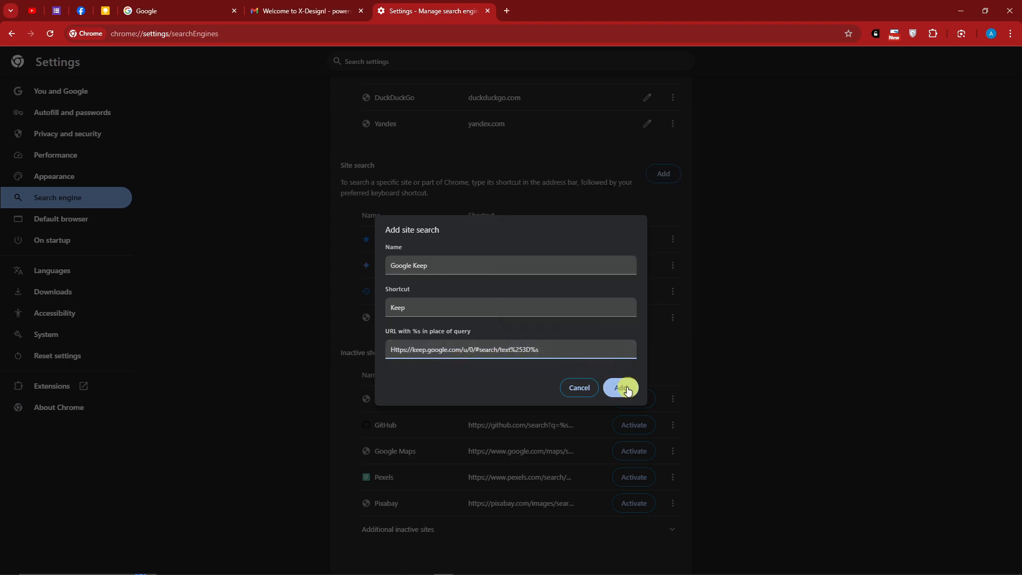
left_click(621, 388)
Step: Switch to the Google tab and put the focus in the address bar
scroll(746, 309, "up", 5)
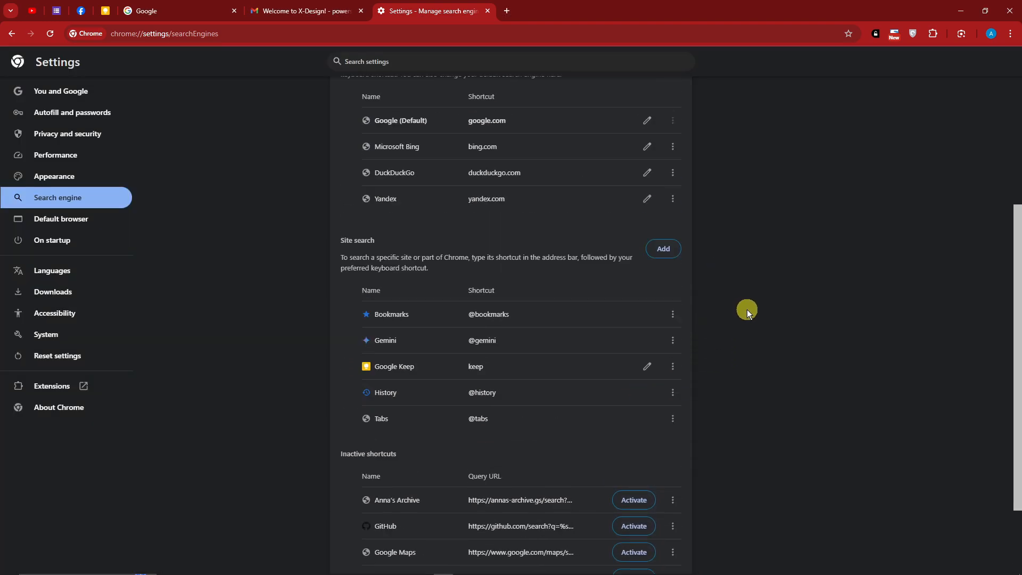
left_click(348, 37)
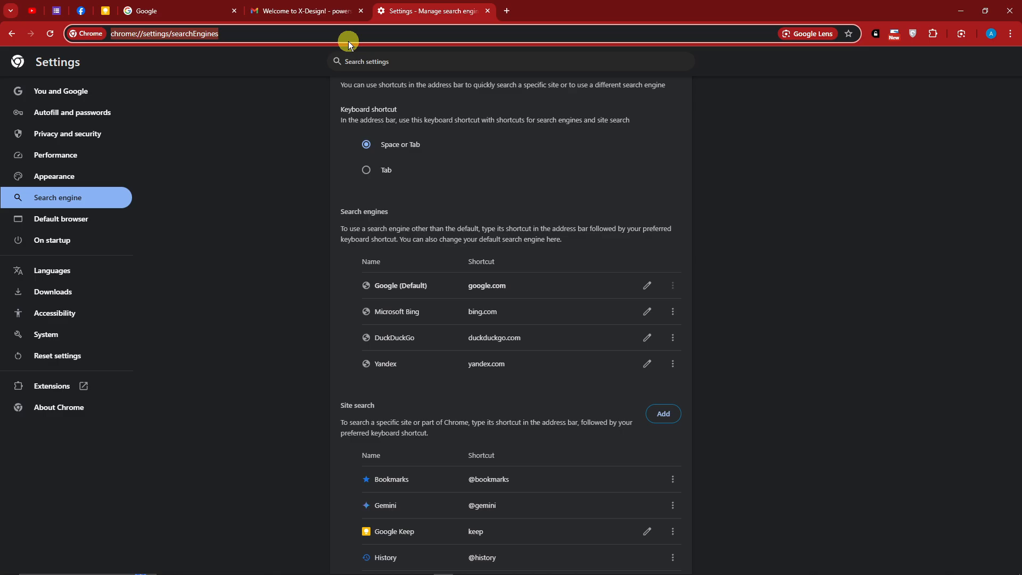
left_click(199, 12)
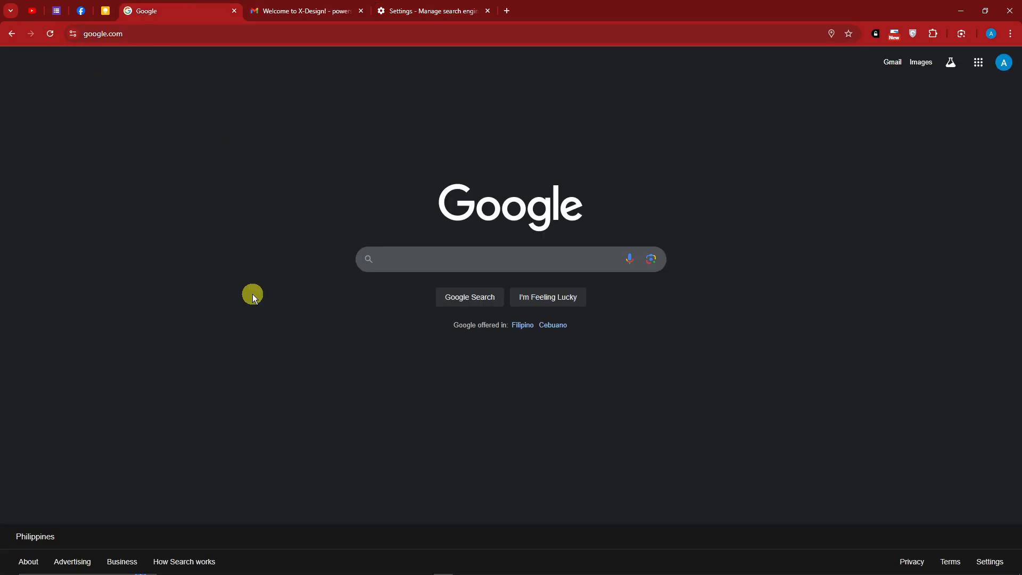
key("ctrl+l")
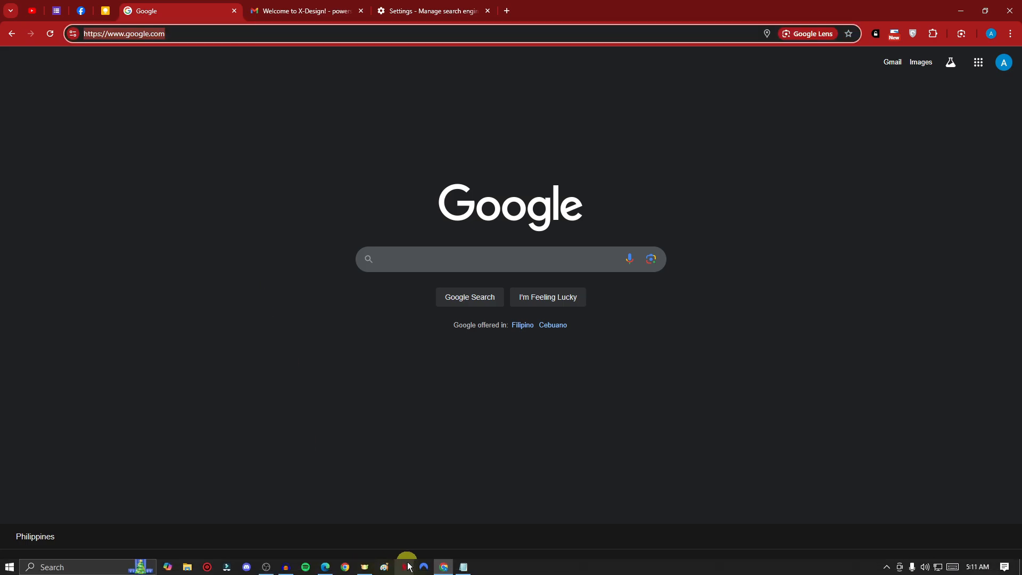
Step: Write "CTRL + L" in the Notepad window and return to the Google tab in Chrome
left_click(406, 557)
type("CTRL + L")
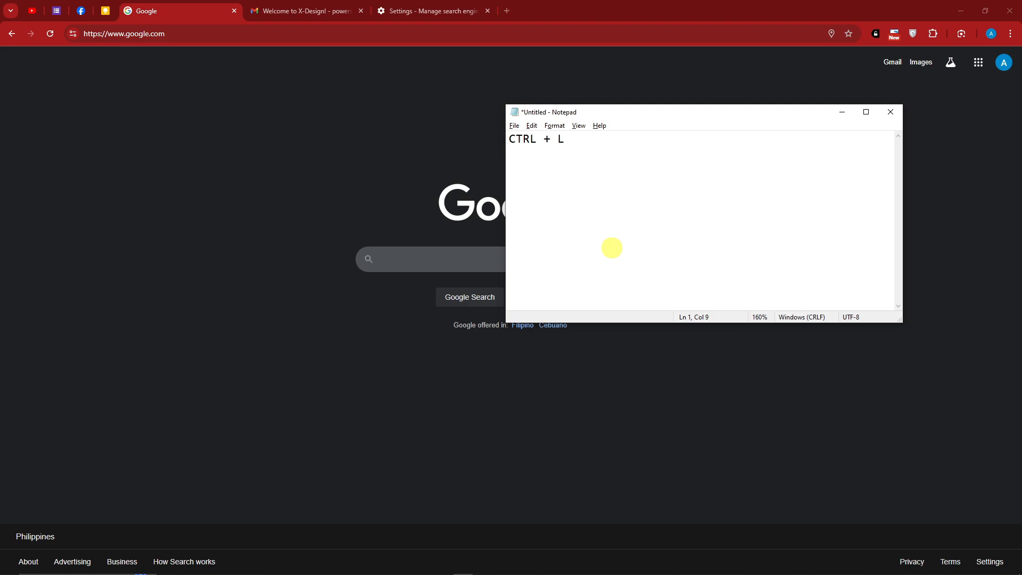
left_click(189, 127)
Step: Search Google Keep for "Apple" from the address bar with the "keep" site search shortcut
key("ctrl+l")
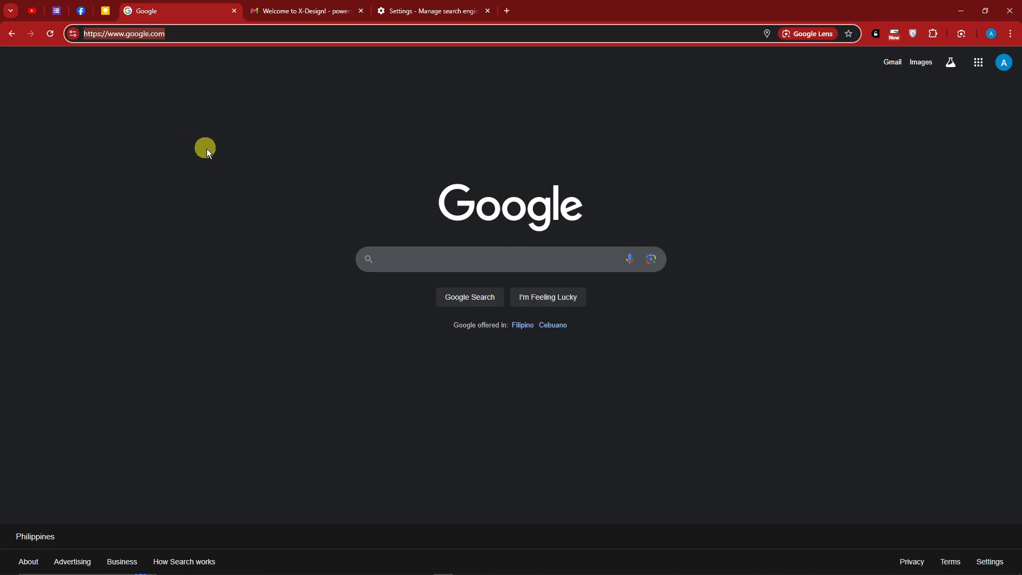
type("keep")
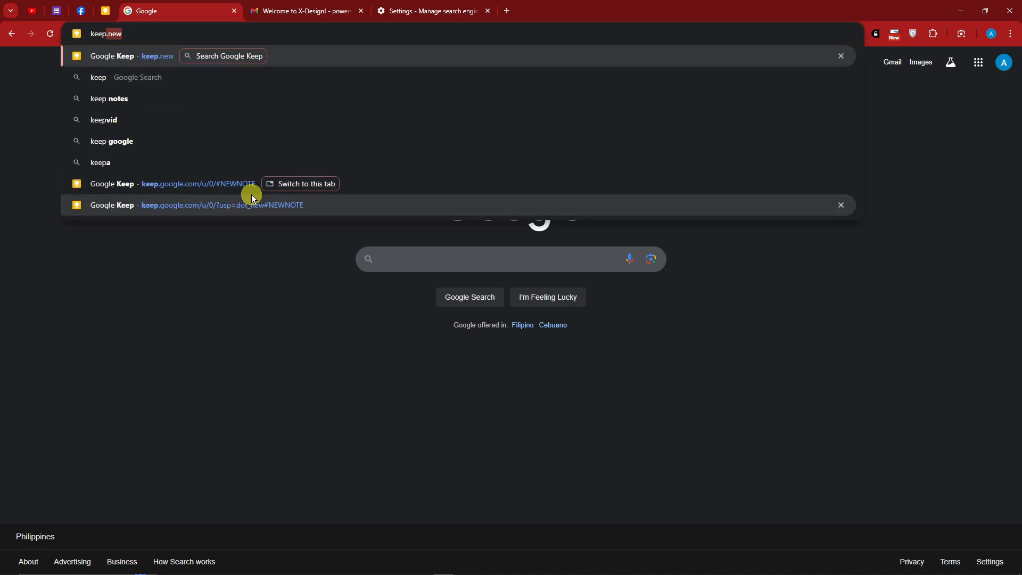
key("Tab")
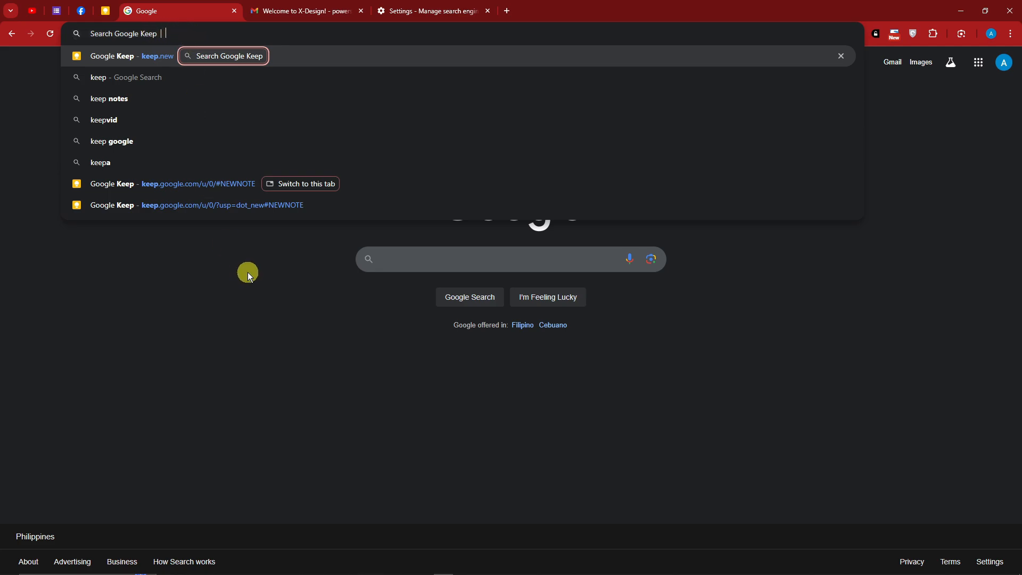
type("Apple")
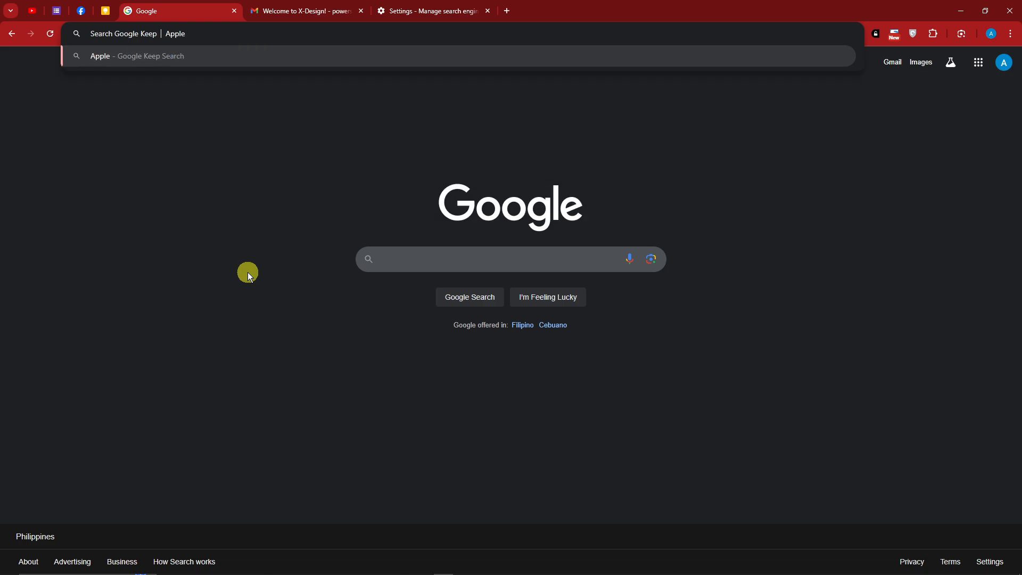
key("Return")
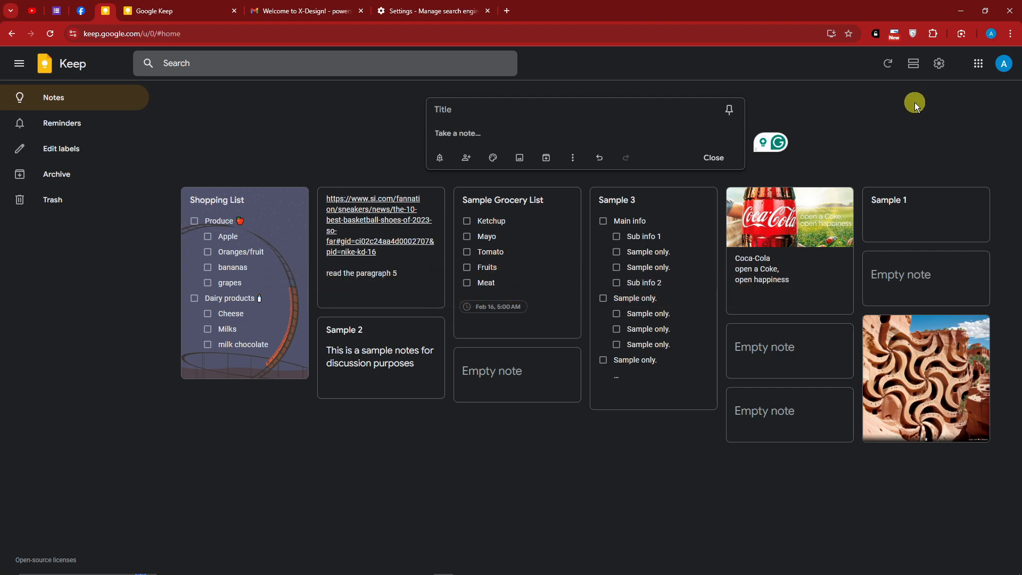
Step: Write a bulleted list in the new note with the items "tutorial" and "Videos", ending with a blank line
type("• ")
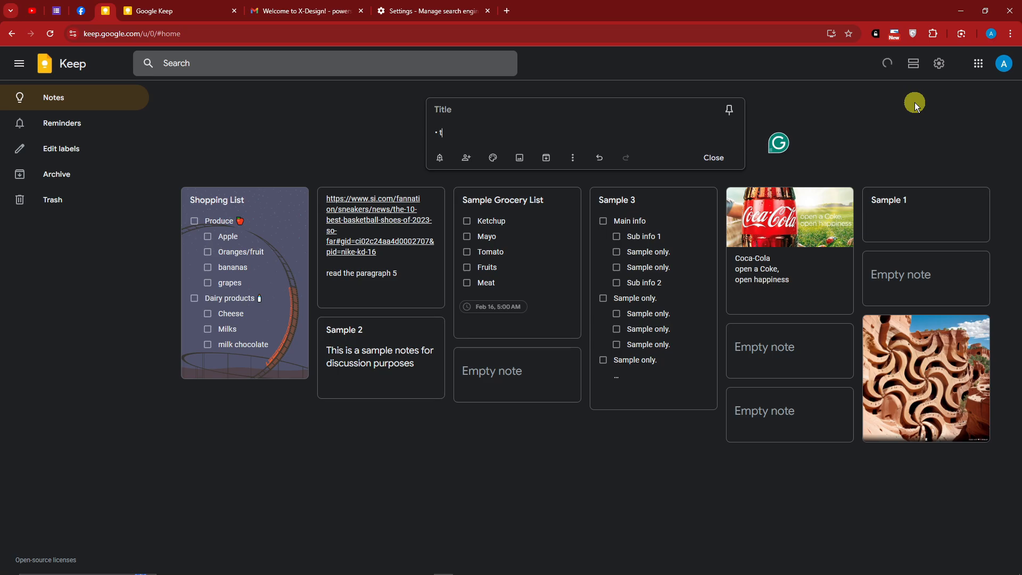
type("tutorial")
key("Return")
type("Videos")
key("Return")
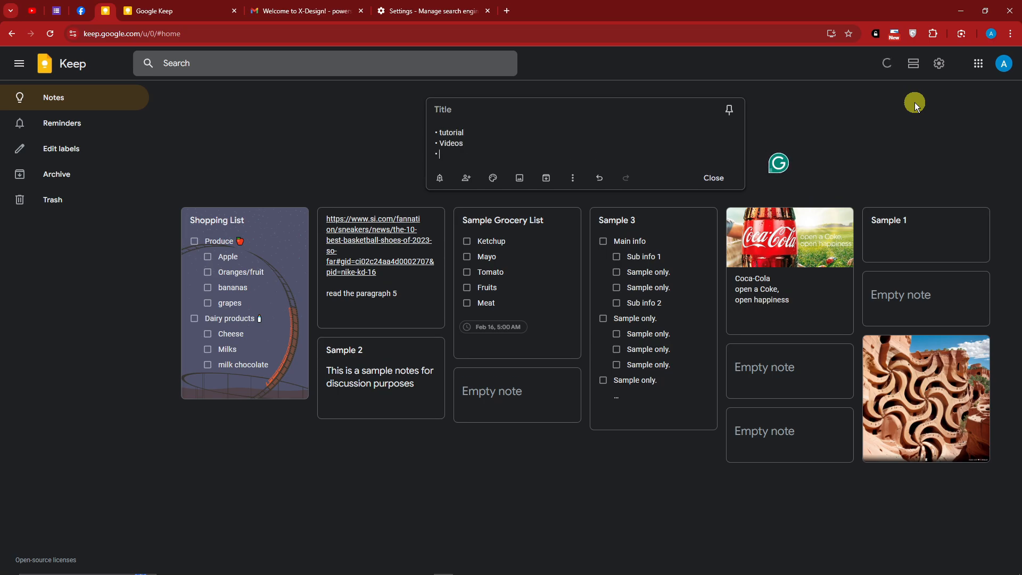
key("Return")
Step: Add a numbered list below the bullets with "Fruit" as item 1 and "Apple" as item 2, without a third item
type("1")
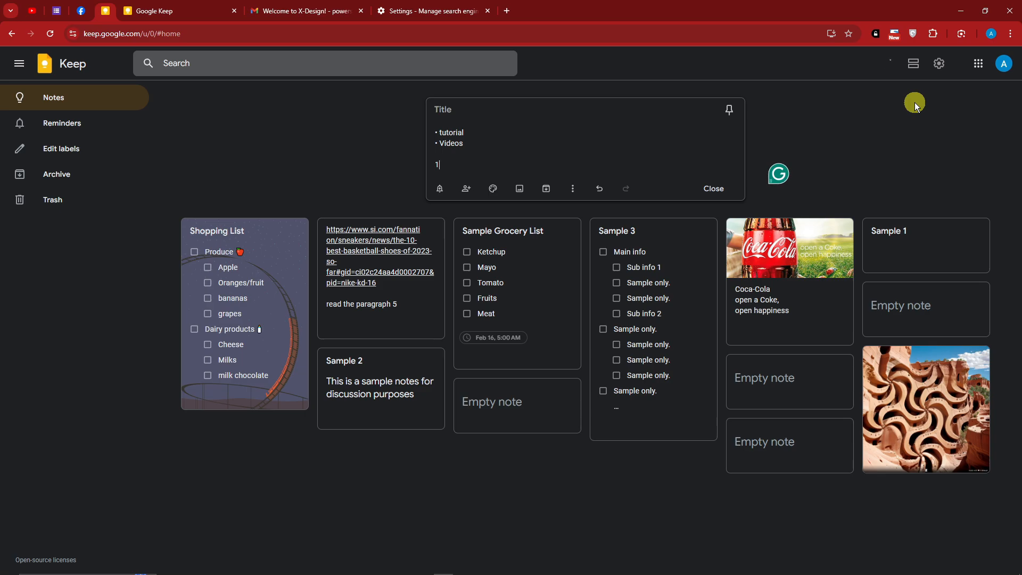
type(". Fruit")
key("Return")
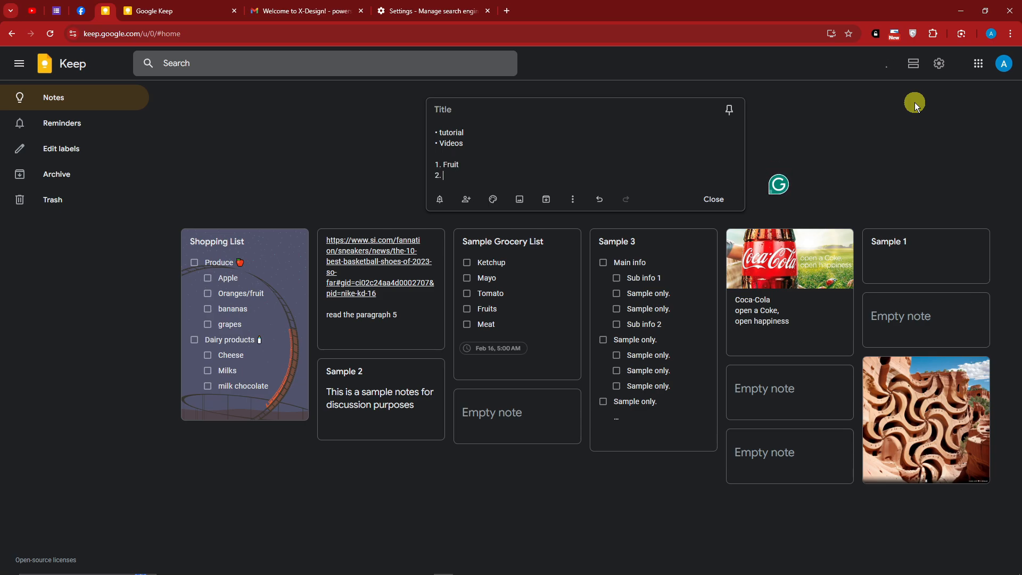
type("Apple")
key("Return")
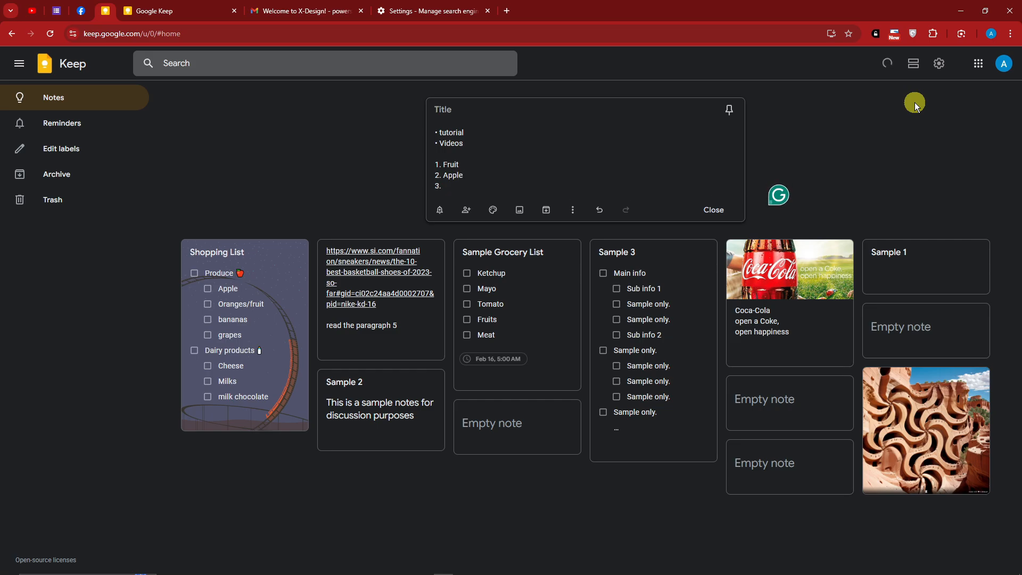
key("BackSpace")
key("BackSpace")
Step: Add a dashed list with "Red", "Color" and "Orange" below the numbered list, separated by a blank line
key("Return")
key("Return")
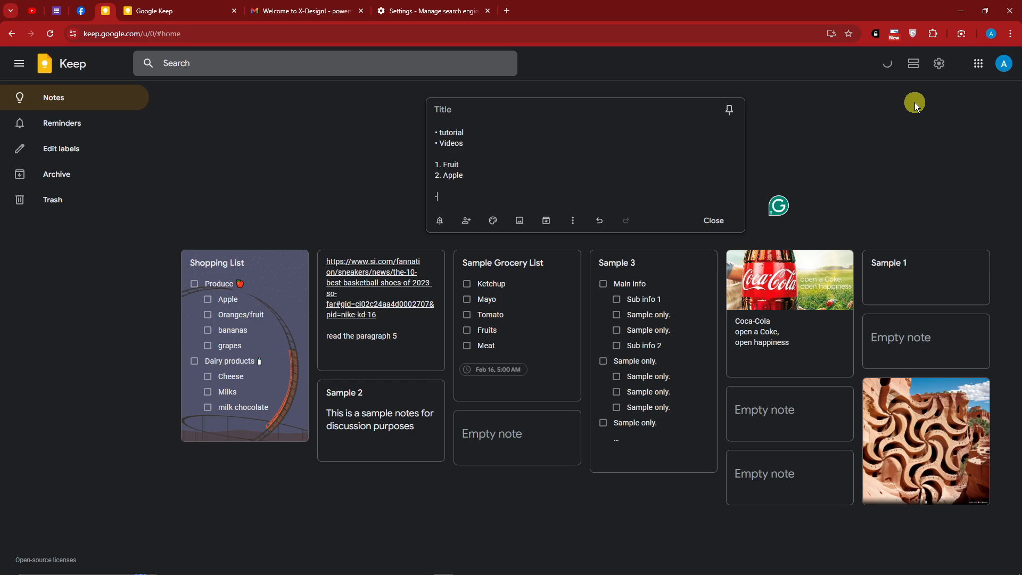
type("- Red")
key("Return")
type("-")
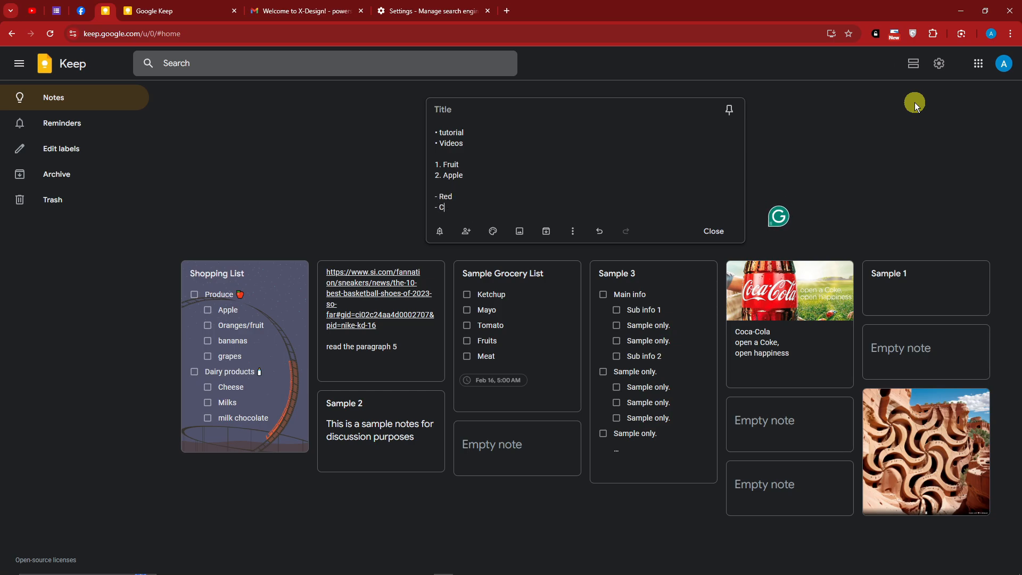
type(" Color")
key("Return")
type("- Orange")
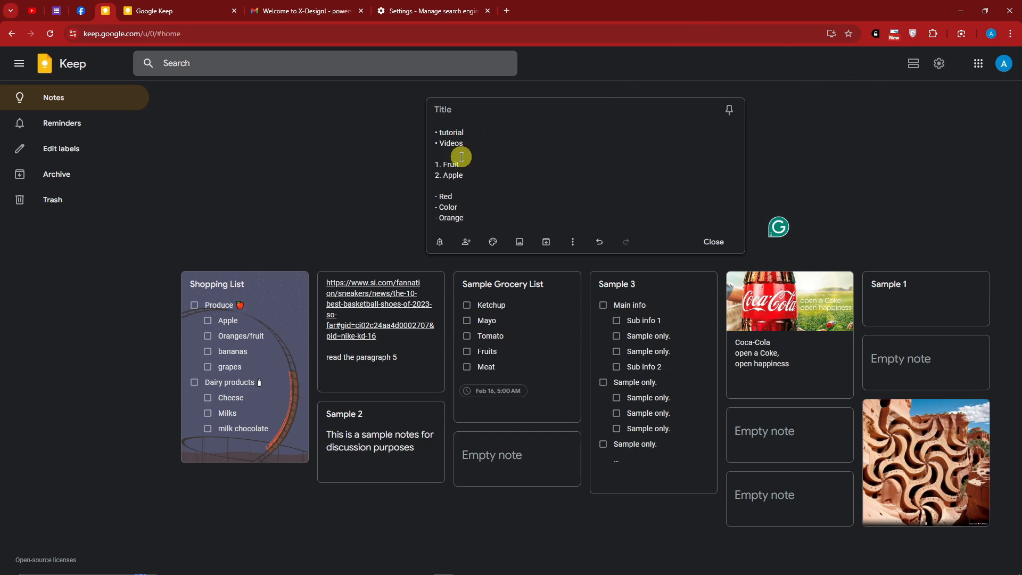
left_click_drag(463, 207, 497, 194)
left_click(499, 196)
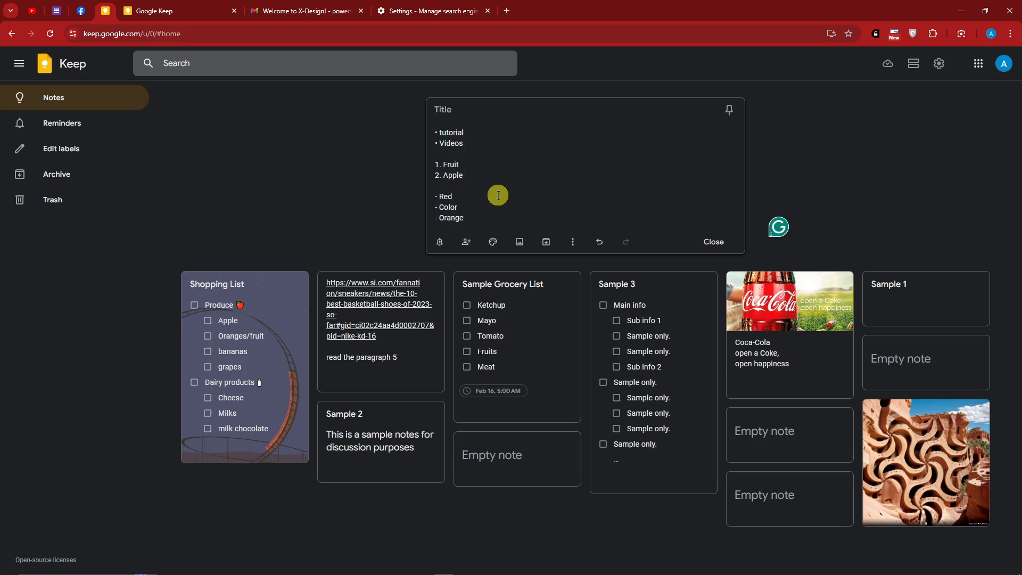
Step: Insert the header line "== HEADER 1 ==" above the bulleted list in the note
left_click(436, 131)
key("Return")
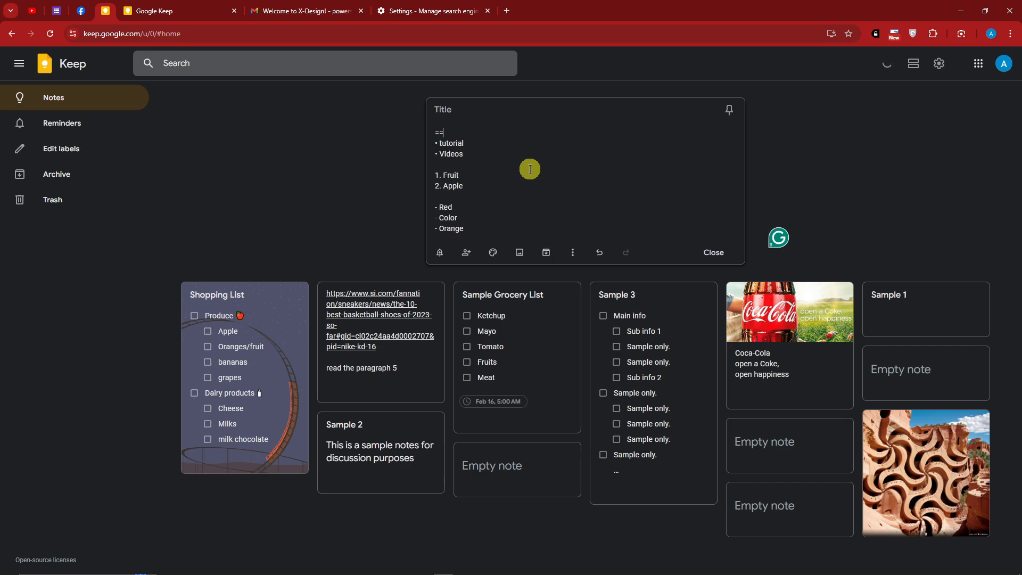
type("== HEADER 1 ==")
Step: Copy the header line to above the numbered list, leaving blank lines before it, and change it to "== HEADER 2 =="
left_click_drag(502, 131, 426, 132)
key("ctrl+c")
left_click(448, 166)
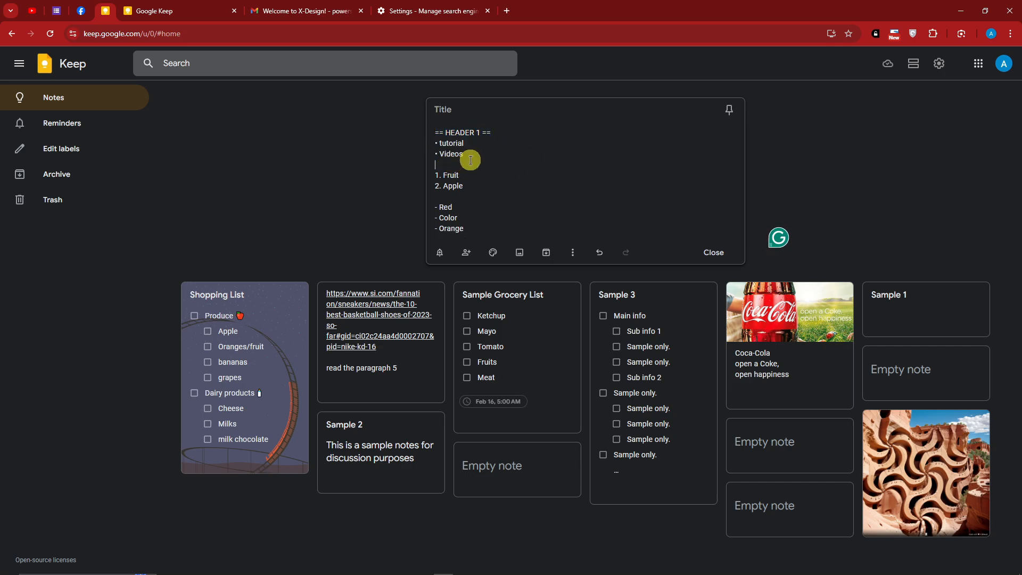
key("Return")
key("Return")
key("ctrl+v")
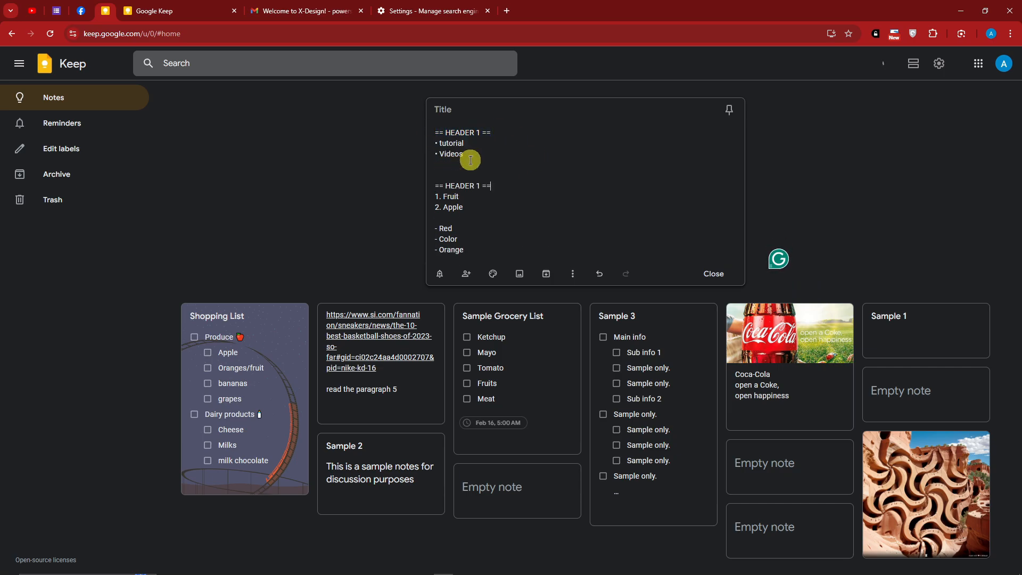
double_click(478, 186)
type("2")
Step: Paste the header above the dashed list with blank lines before it and change it to "== HEADER 3 =="
left_click(454, 219)
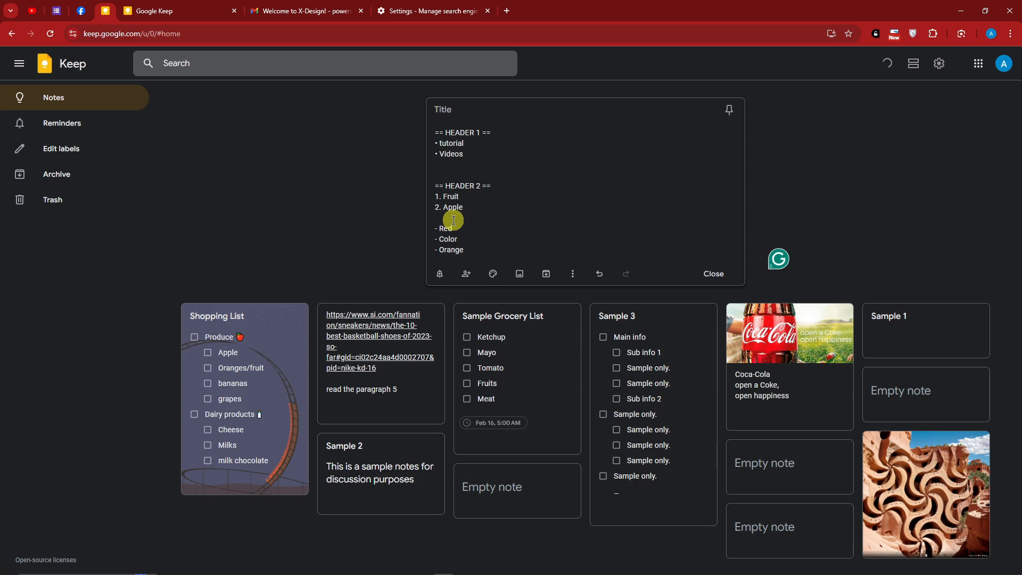
key("Return")
key("Return")
key("ctrl+v")
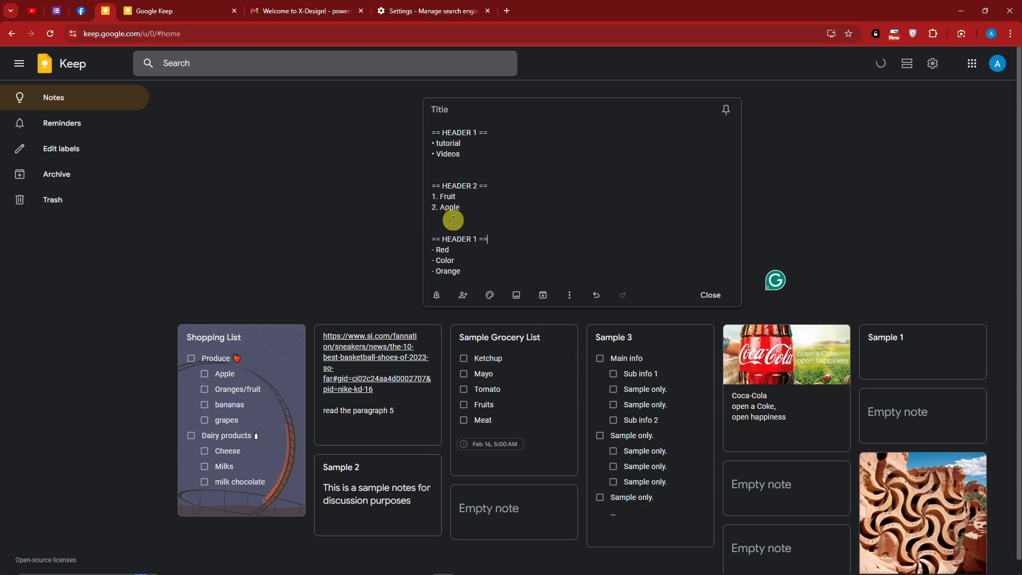
double_click(477, 239)
type("3")
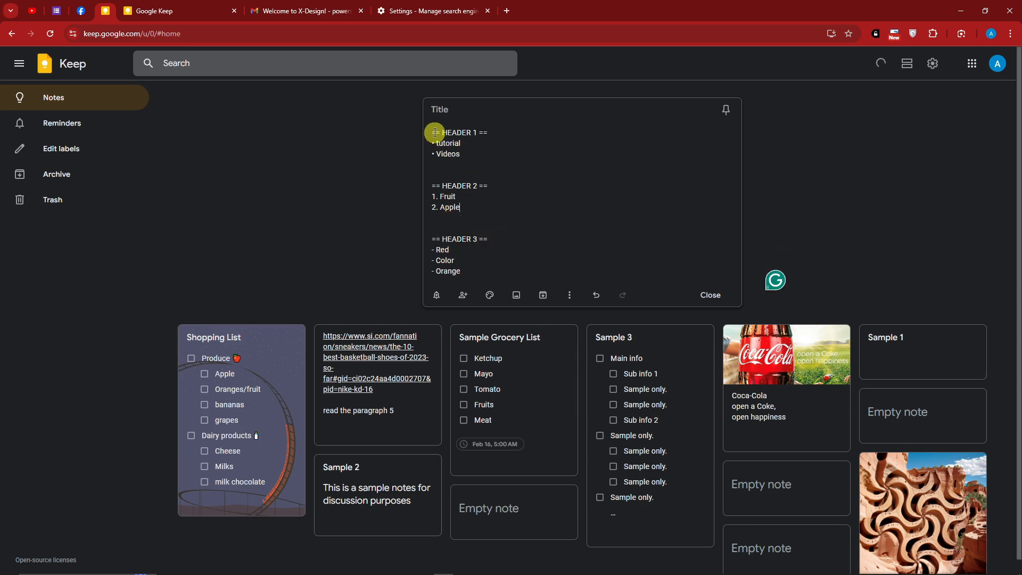
left_click_drag(431, 132, 497, 277)
left_click(565, 173)
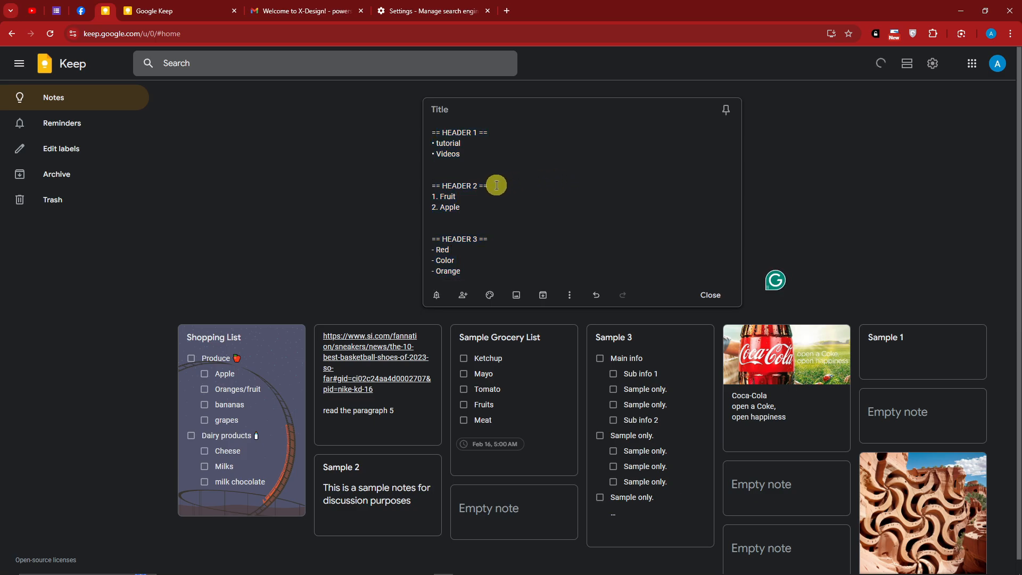
left_click_drag(494, 185, 425, 188)
Step: Switch to the Gmail tab, start a new email, and show the Keep notes beside it
key("ctrl+Tab")
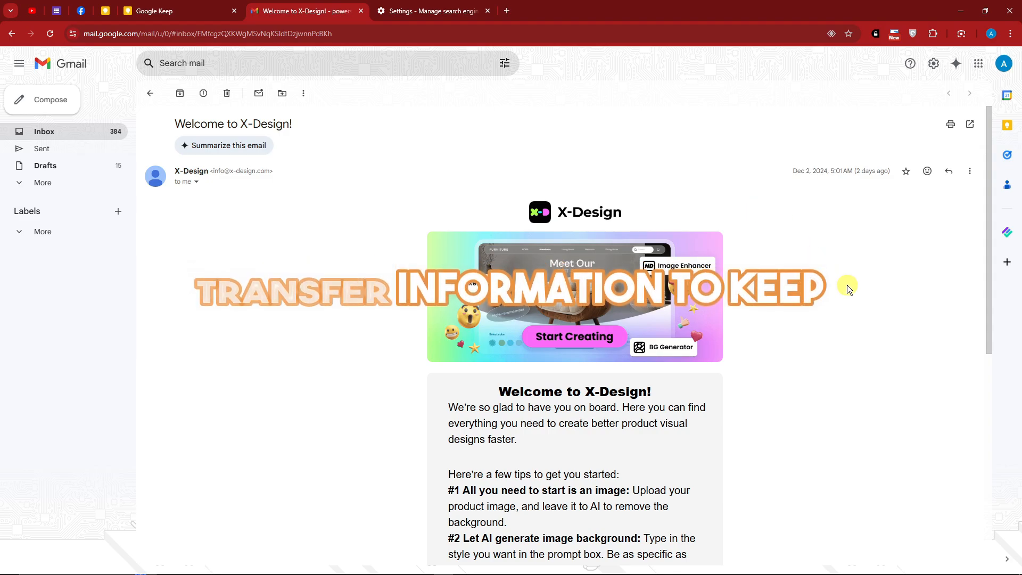
left_click(42, 104)
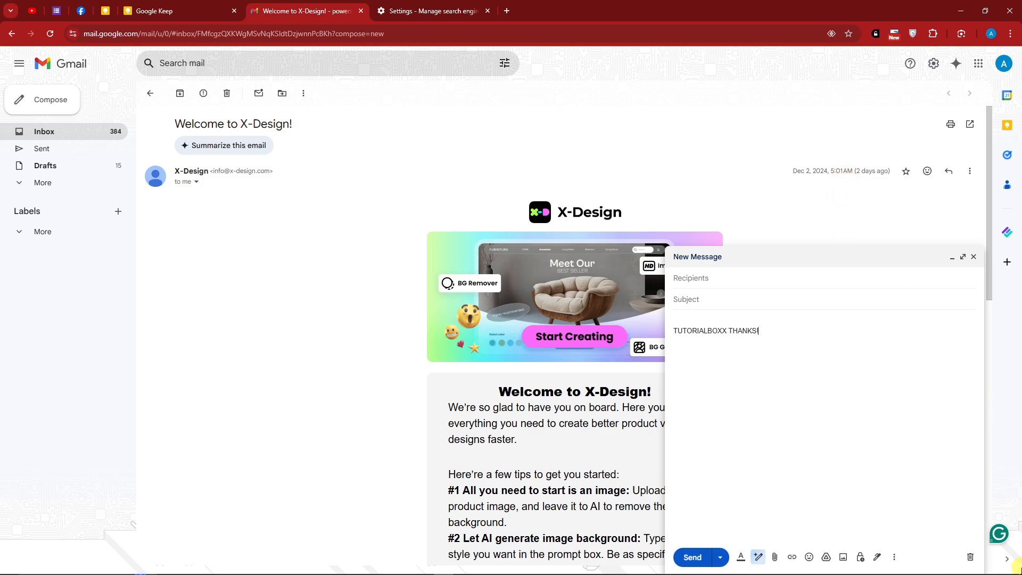
left_click(1012, 132)
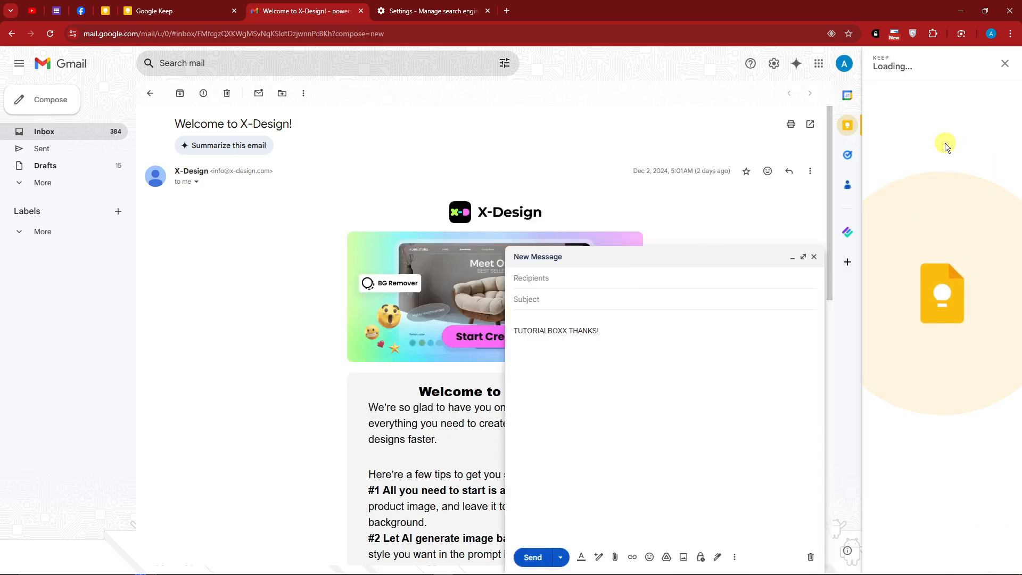
scroll(922, 285, "down", 1)
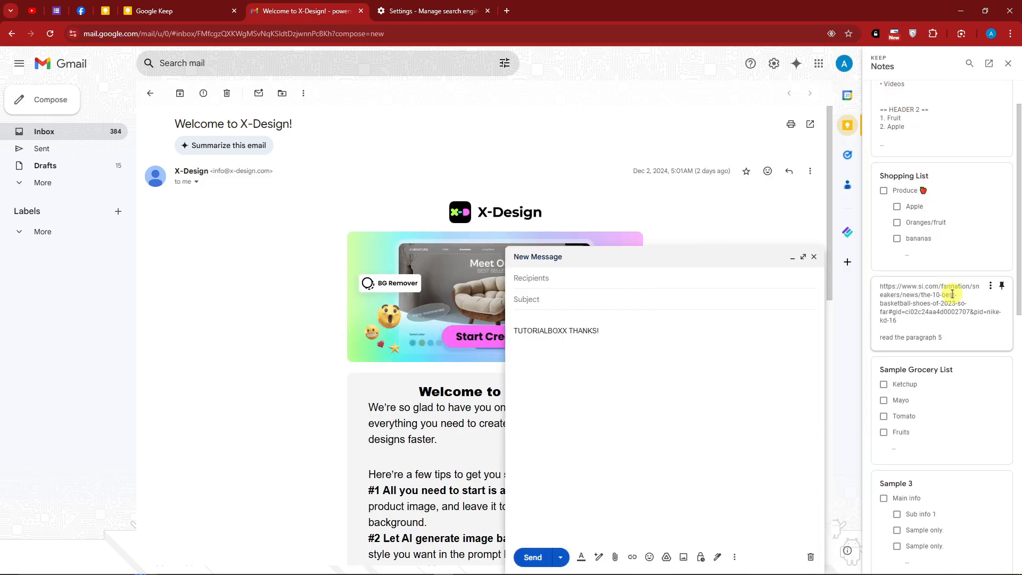
left_click(991, 366)
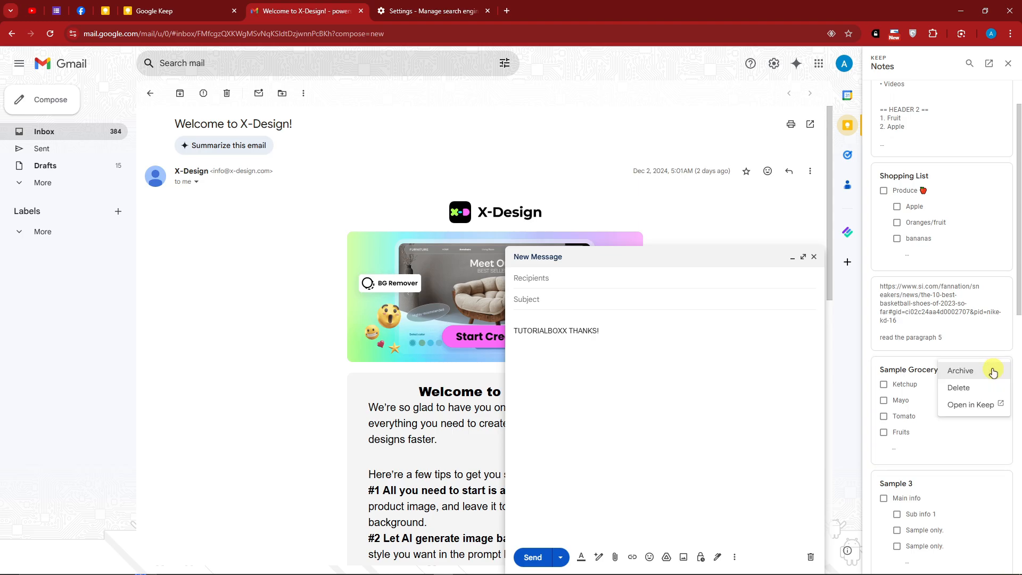
left_click(948, 443)
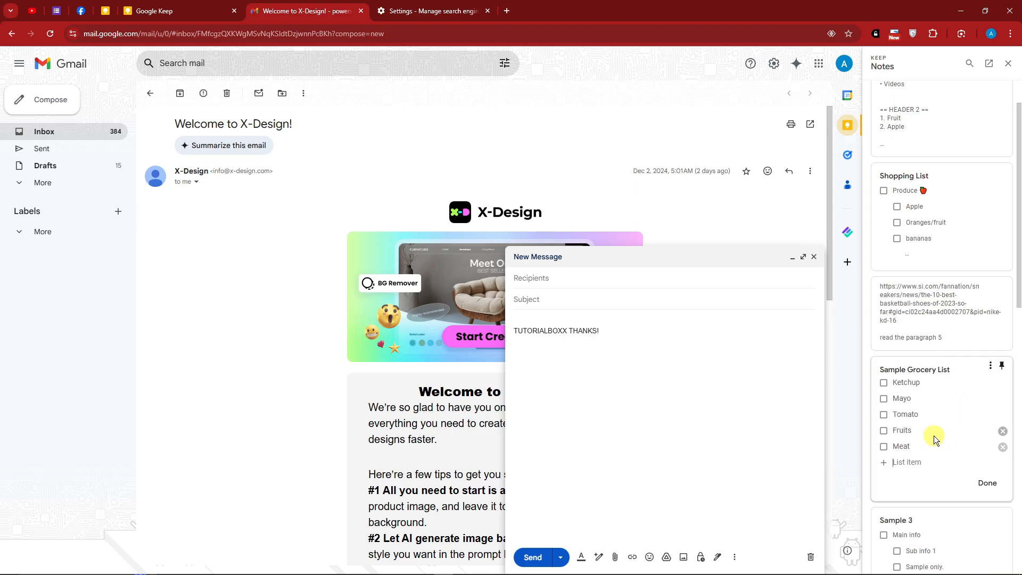
left_click_drag(940, 446, 872, 384)
Step: Copy the basketball shoes note's link and "read the paragraph 5" text into the email body, and archive that note
left_click(926, 326)
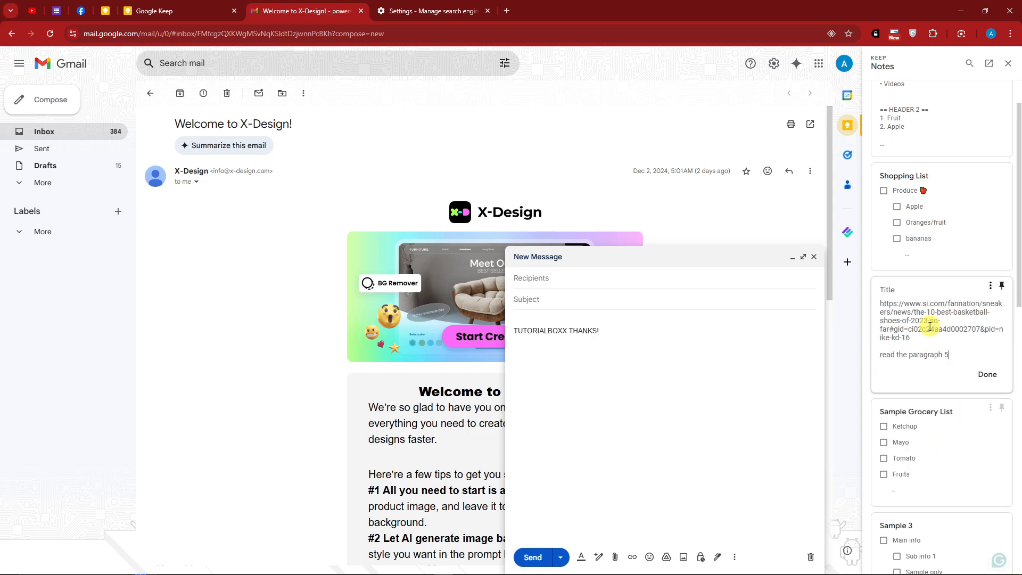
left_click_drag(951, 355, 873, 303)
key("ctrl+c")
left_click(641, 424)
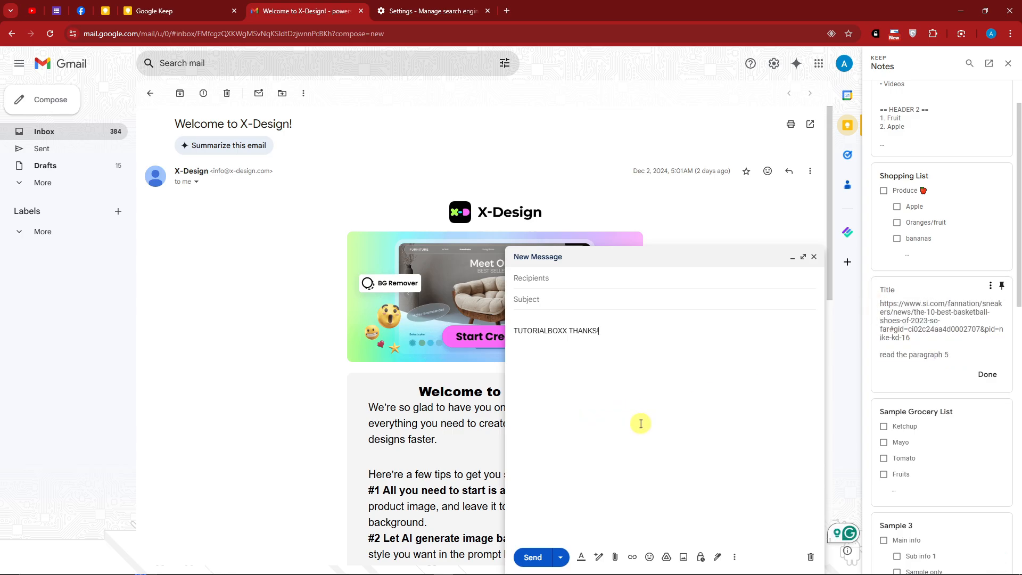
key("ctrl+v")
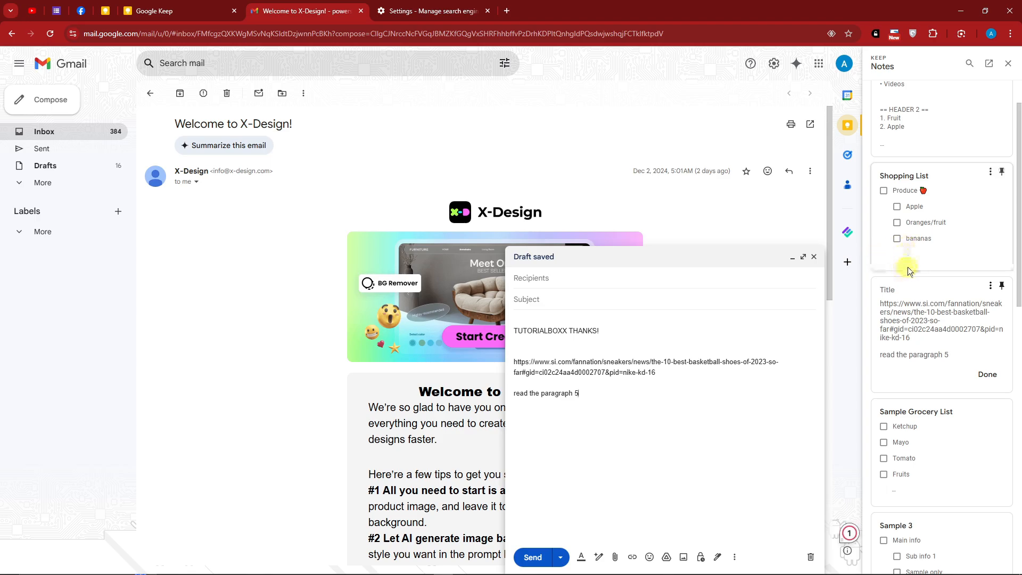
left_click(990, 288)
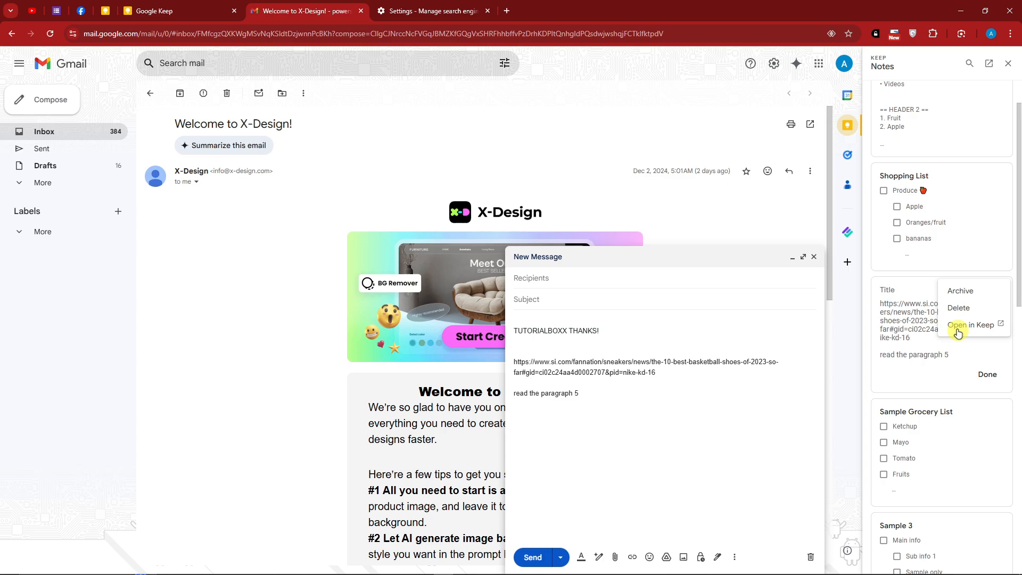
left_click(962, 292)
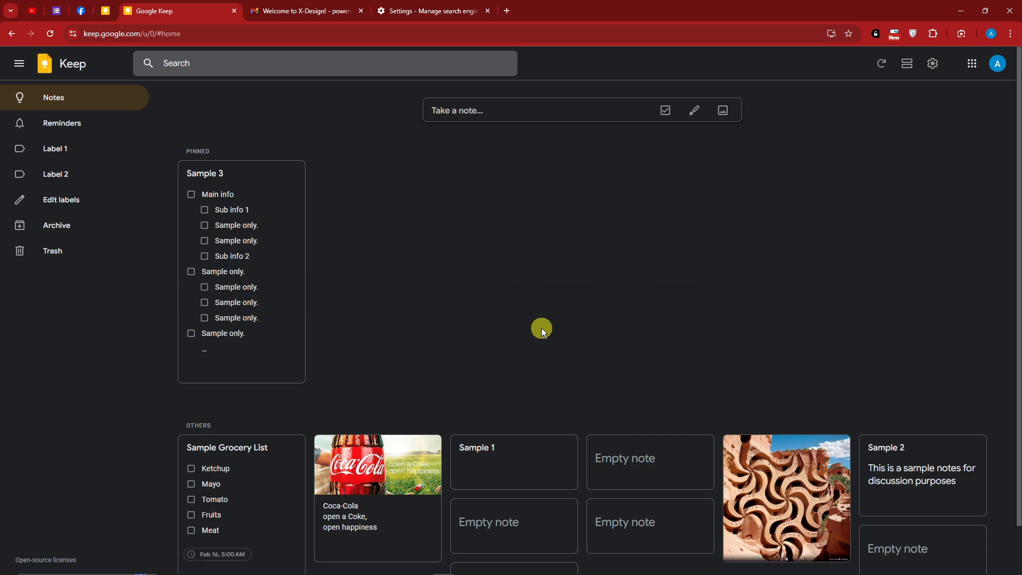
Step: Unpin the Sample 3 note in Google Keep
mouse_move(293, 184)
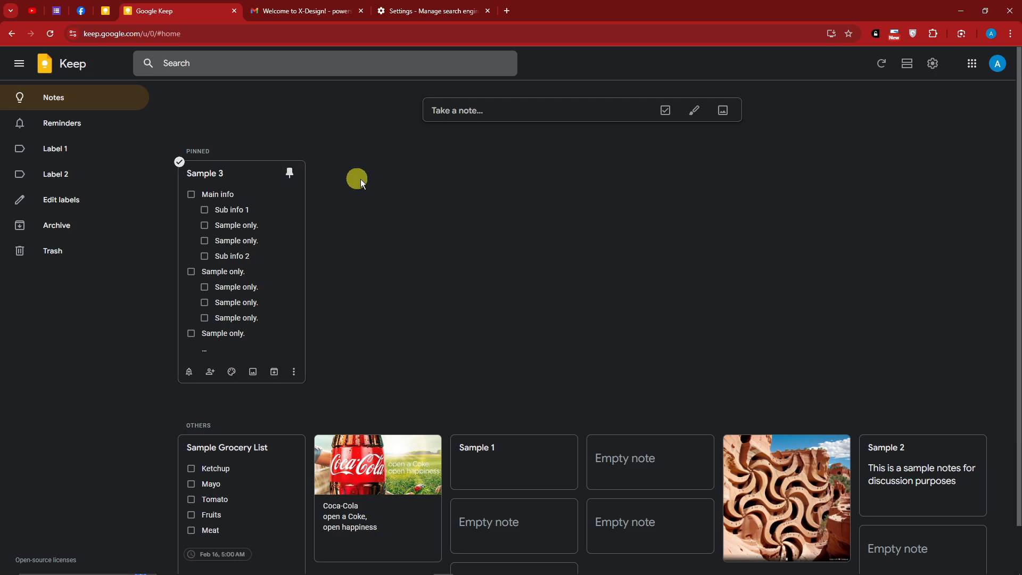
left_click(290, 173)
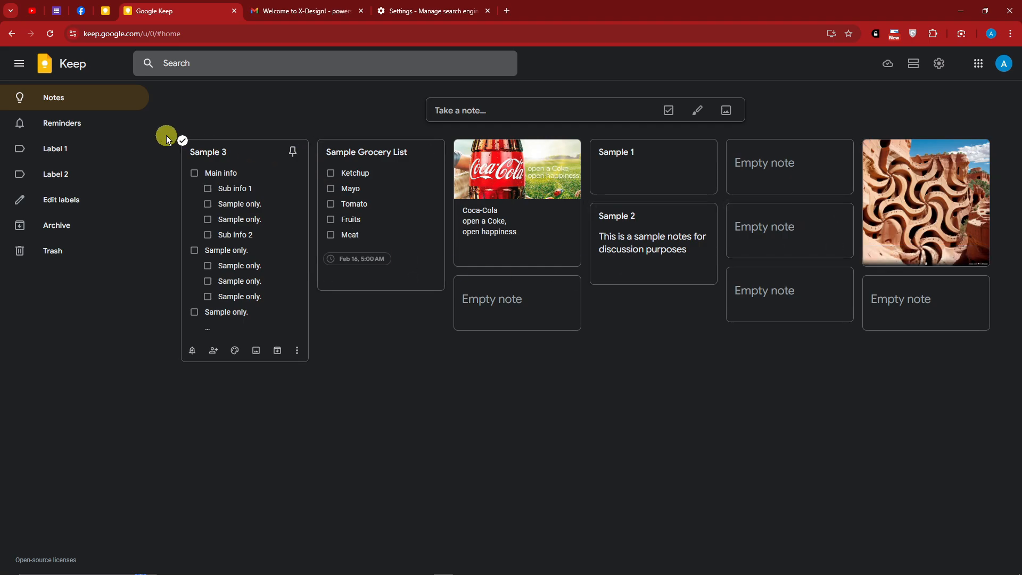
Step: Select Sample 1, Sample 2, the rock image note and the four empty notes around them together, and archive them
left_click_drag(330, 128, 580, 356)
left_click(602, 419)
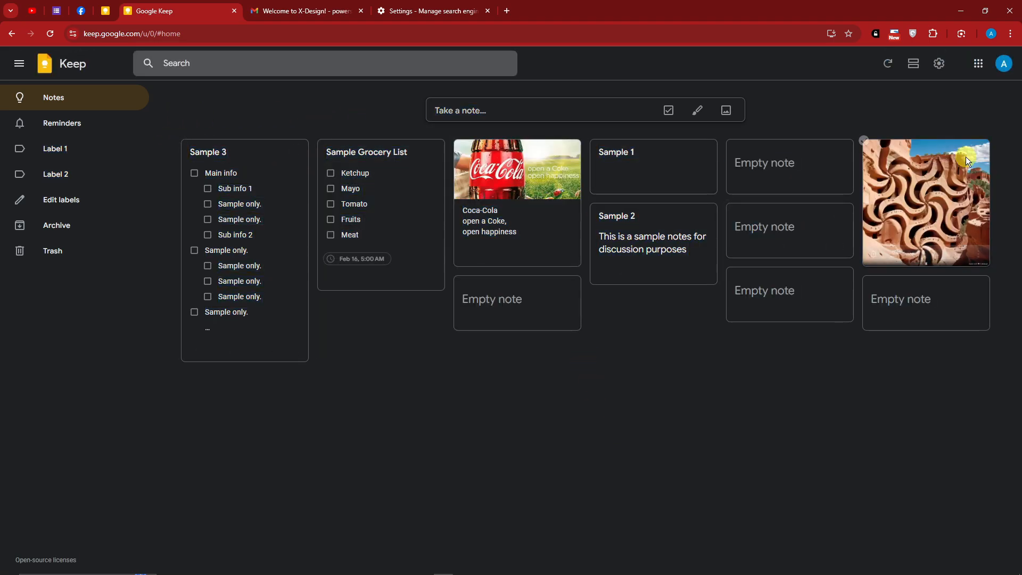
left_click_drag(1010, 134, 656, 357)
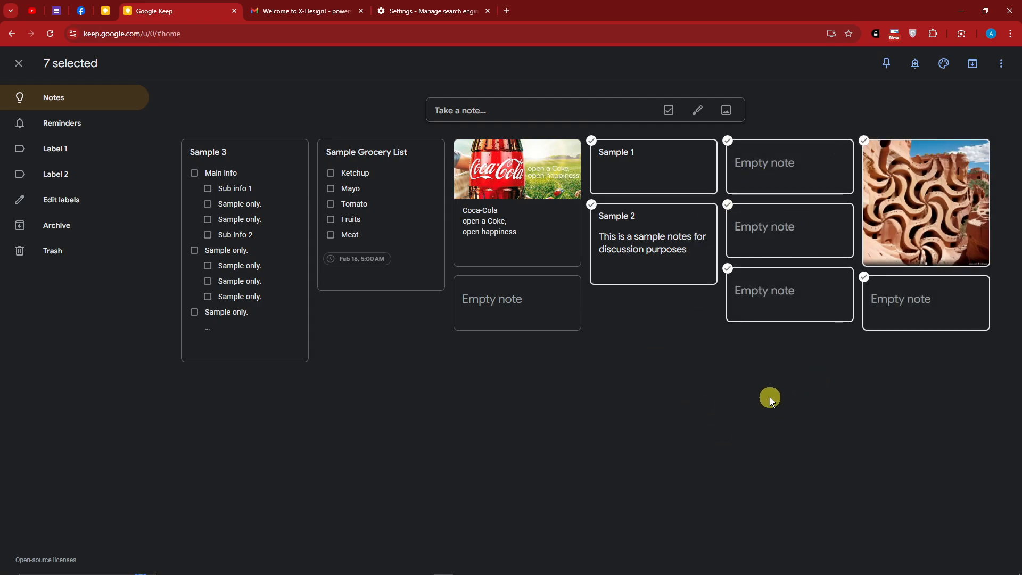
key("e")
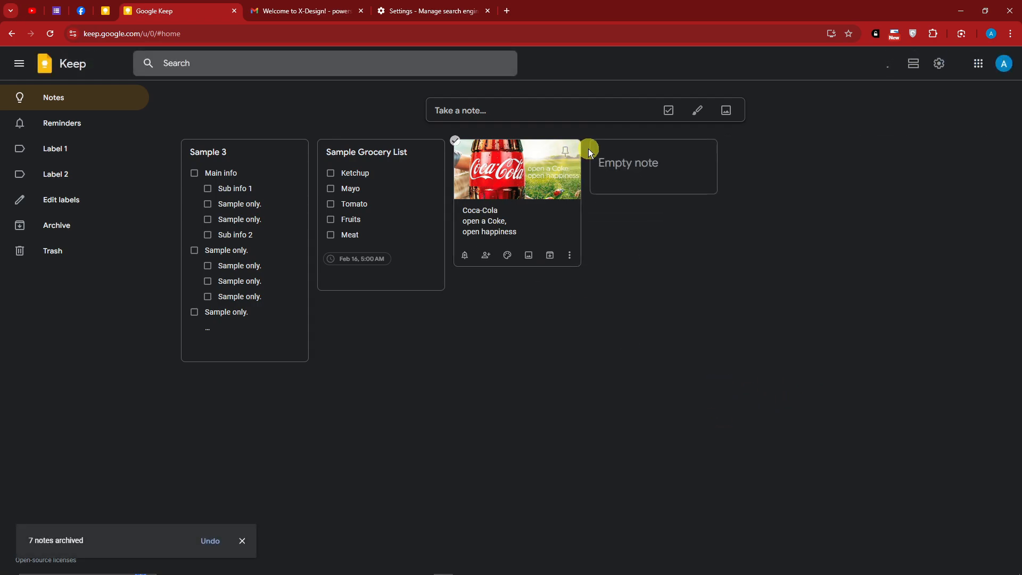
Step: Open the archived notes and assign Label 1 to the Sample 2 note, dismissing the label tip and closing the note
left_click(62, 227)
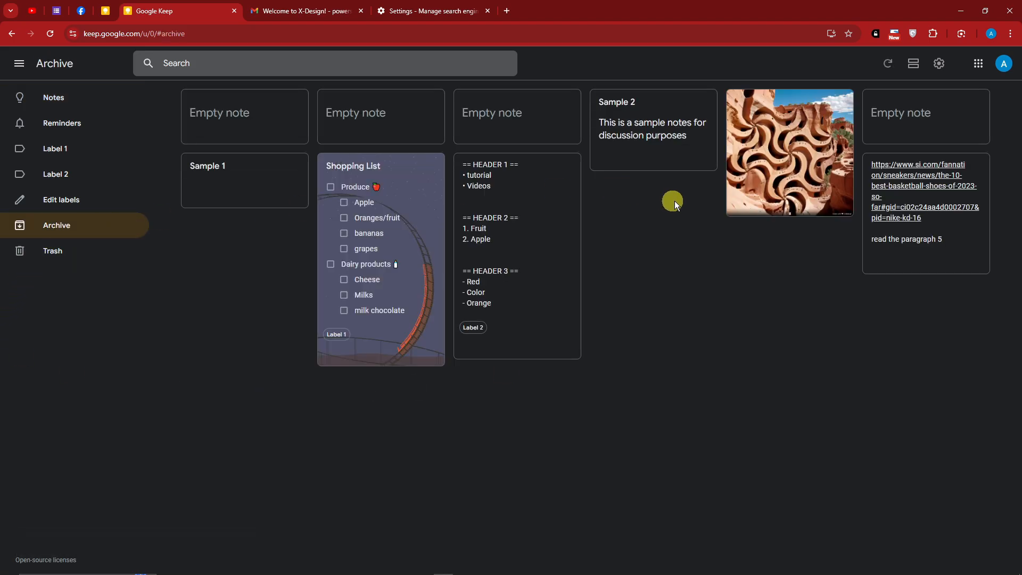
left_click(682, 114)
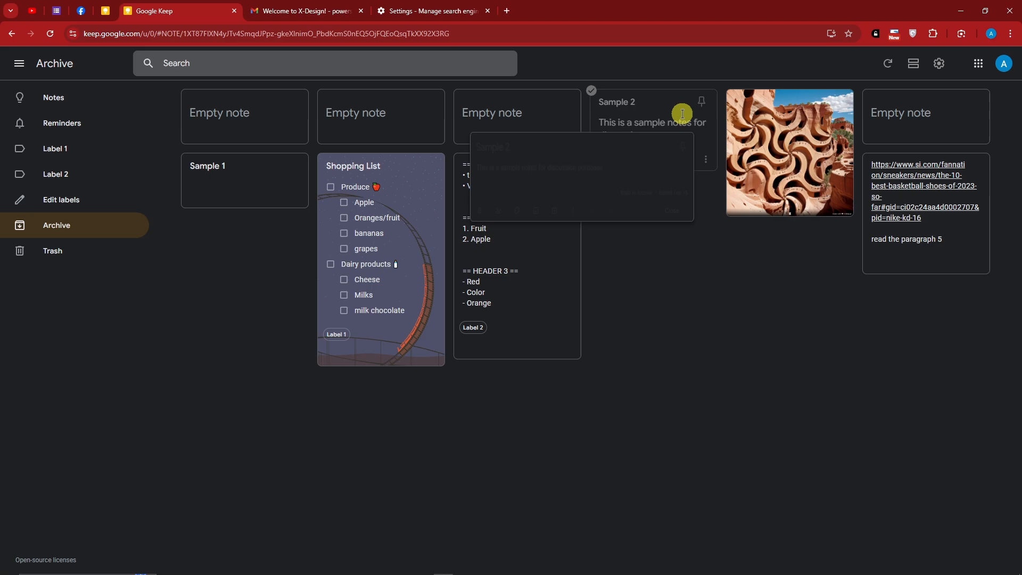
left_click(498, 260)
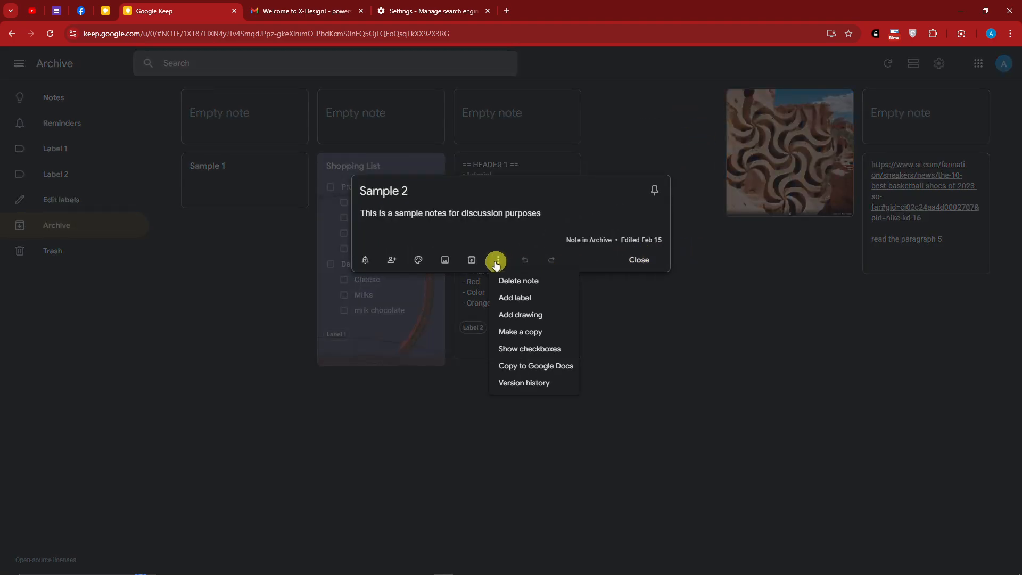
left_click(526, 303)
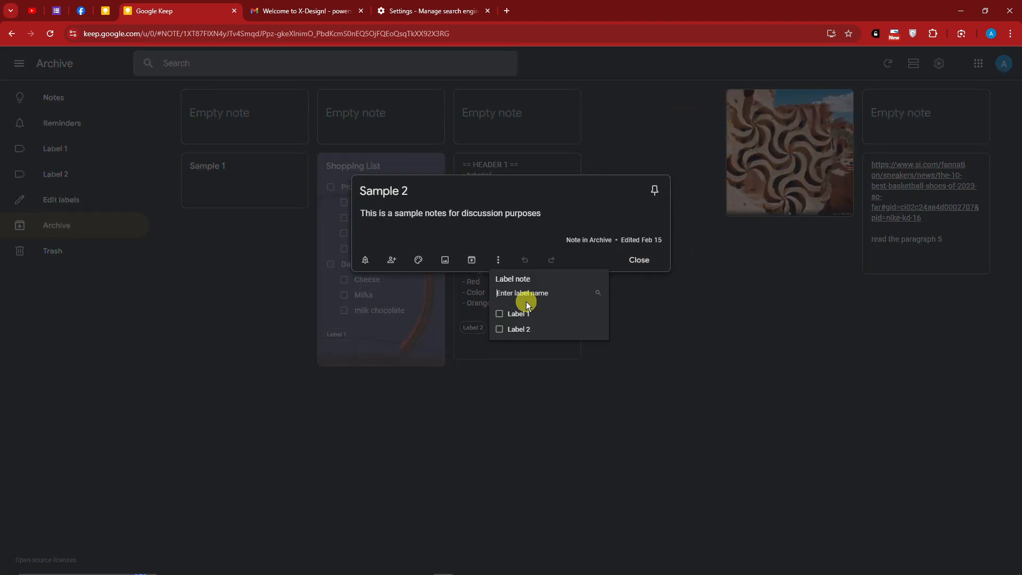
left_click(498, 314)
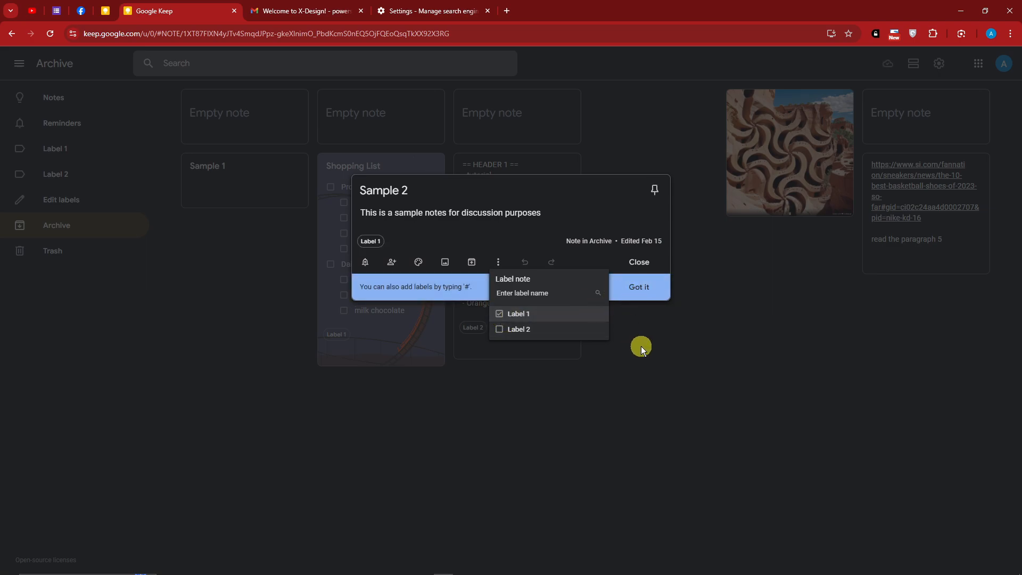
left_click(640, 288)
left_click(640, 263)
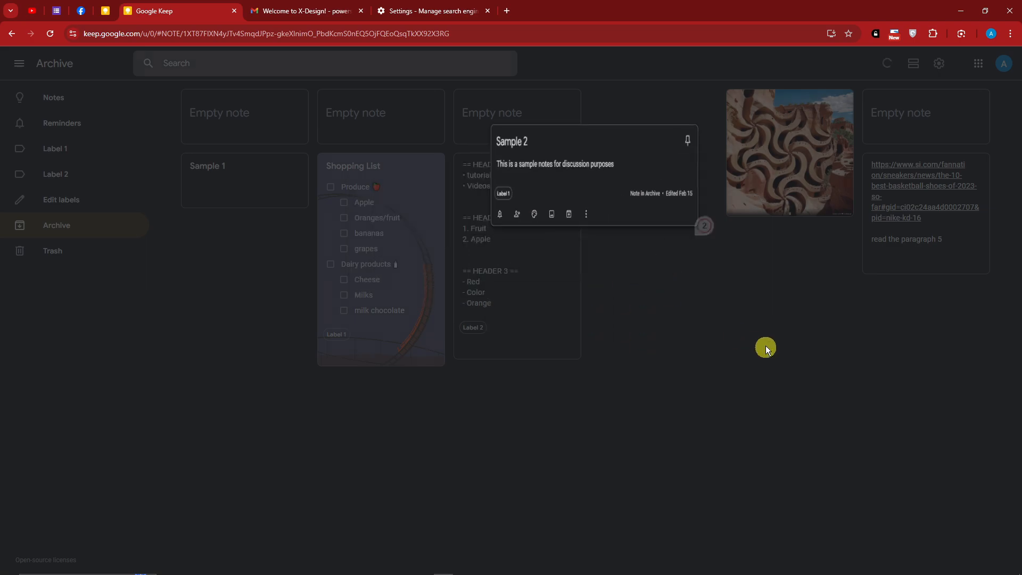
Step: Show the notes filed under Label 1 and Label 2
left_click(54, 152)
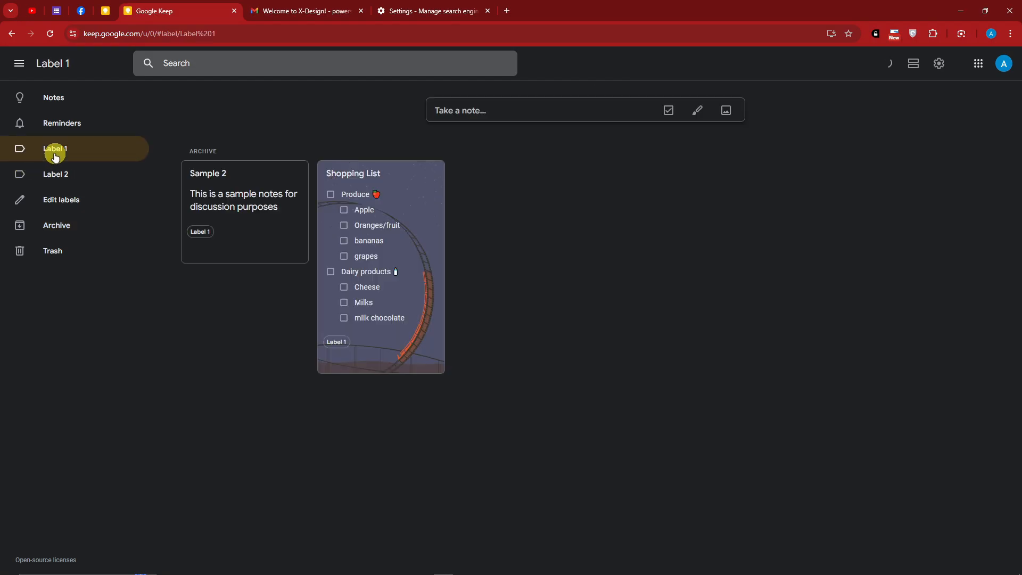
left_click(68, 175)
left_click(72, 154)
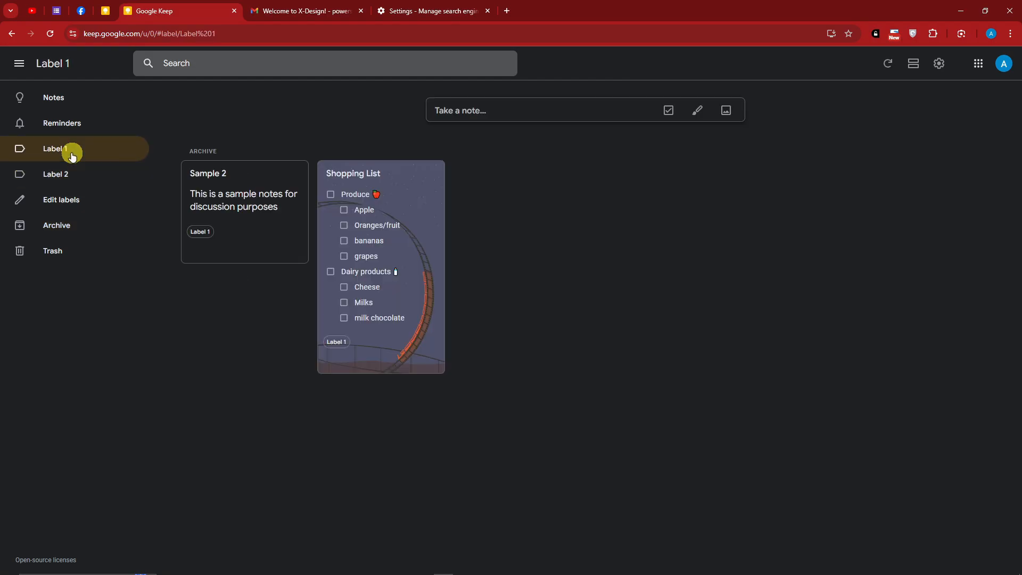
Step: Select all the remaining notes in the main Notes view together and archive them
left_click(68, 100)
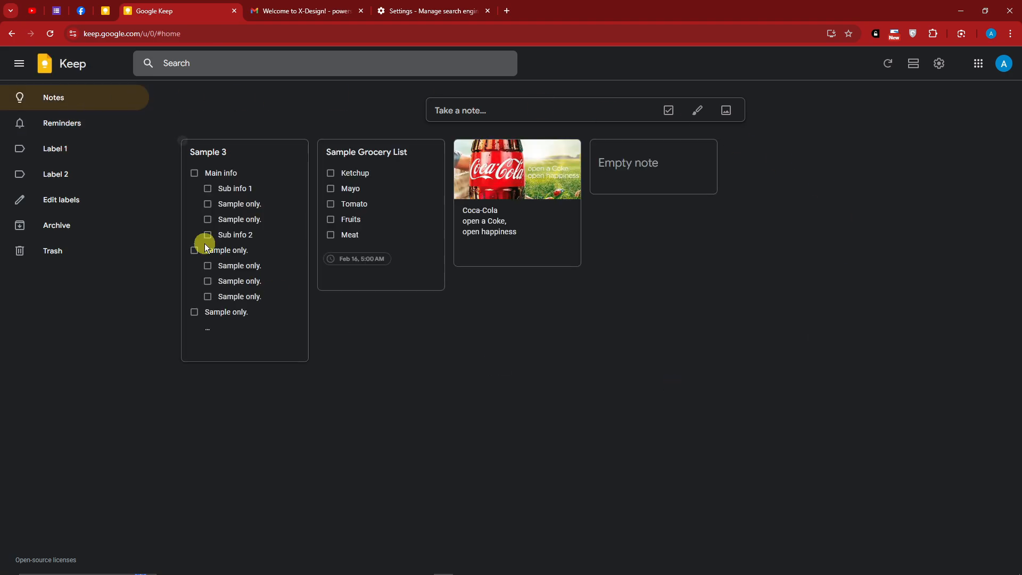
left_click_drag(898, 433, 241, 209)
key("e")
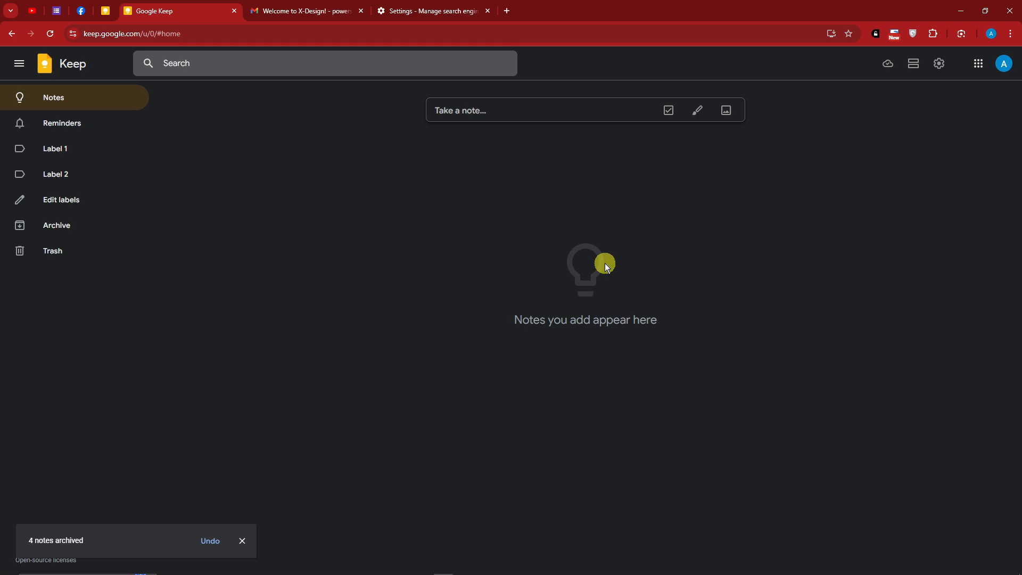
Step: Assign Label 2 to the archived Sample Grocery List note, and show the notes filed under Label 2 and Label 1
left_click(57, 235)
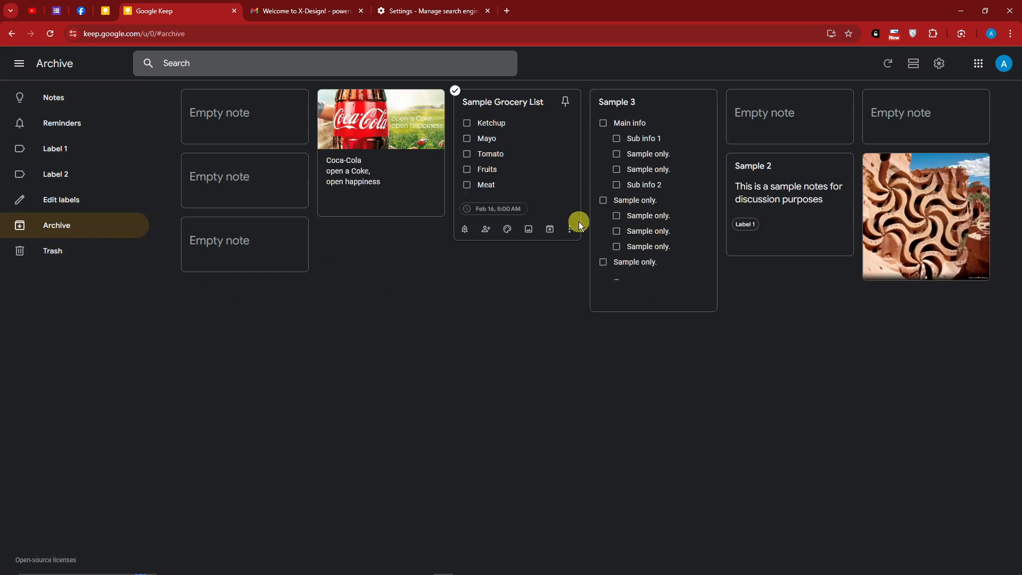
left_click(571, 229)
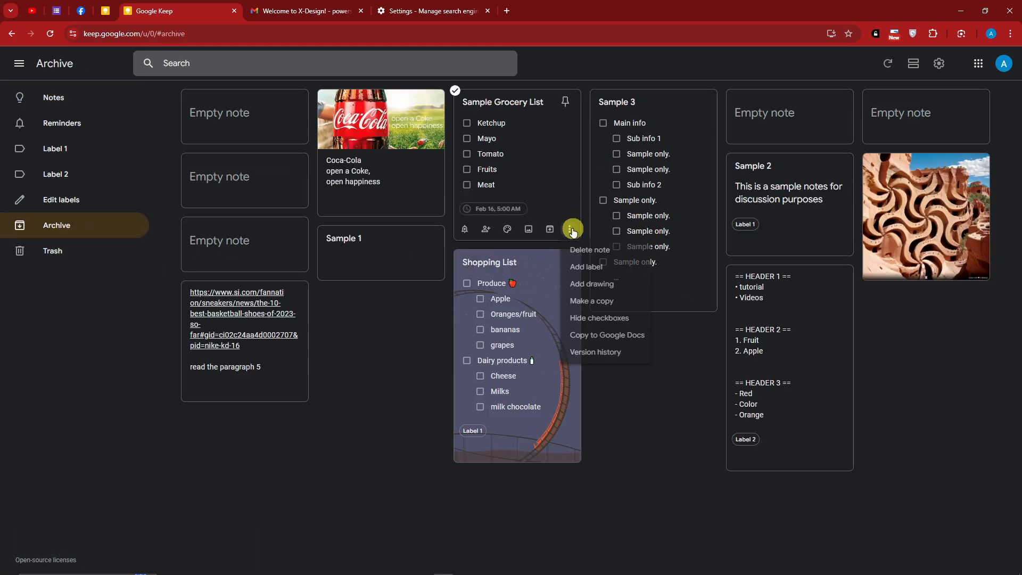
left_click(588, 267)
left_click(591, 298)
left_click(637, 351)
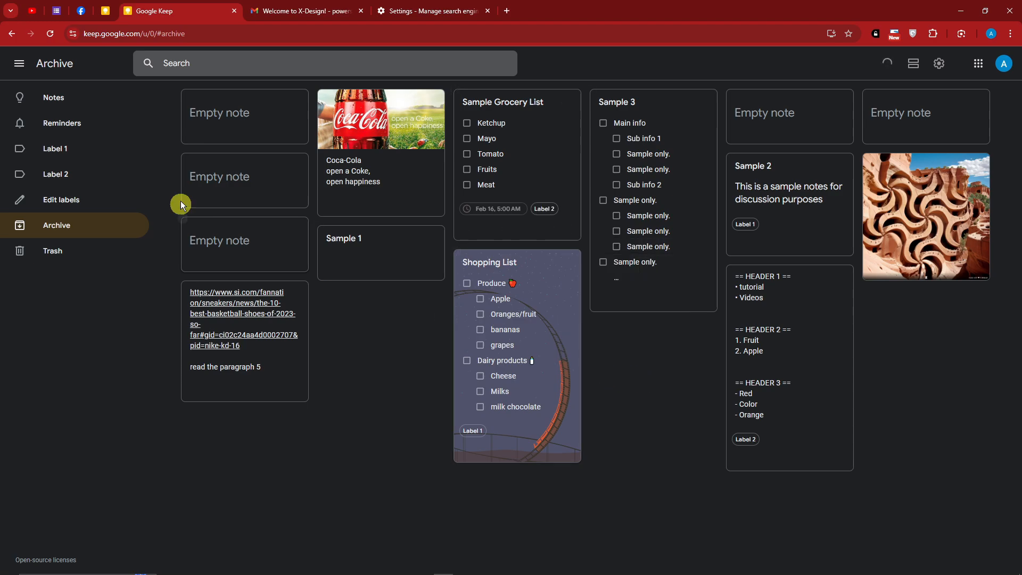
left_click(85, 179)
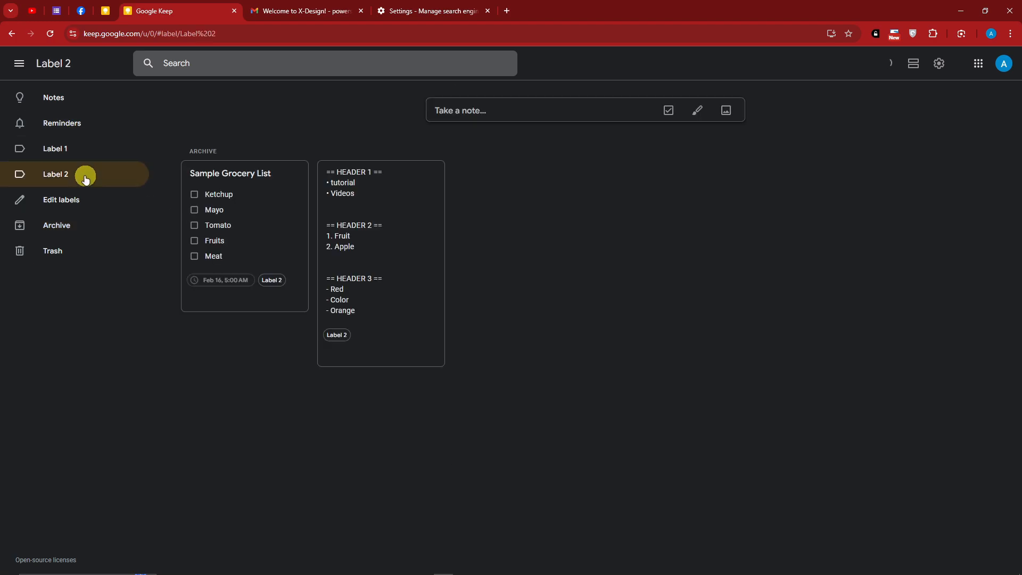
left_click(48, 151)
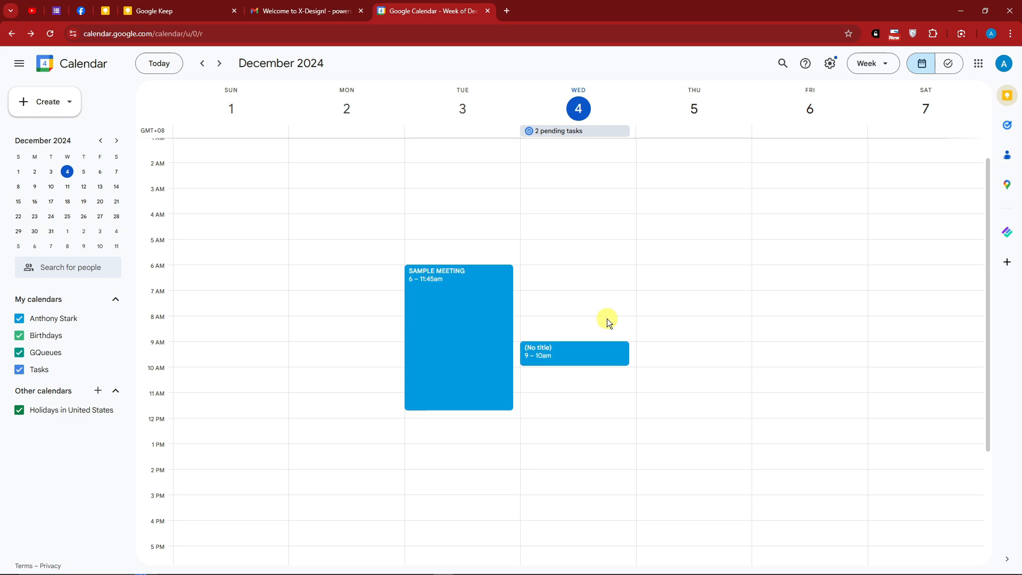
Step: In Google Calendar, open the SAMPLE MEETING event and save a linked Keep note reading "SAMPLE NOTES OF THE MEETING"
left_click(479, 322)
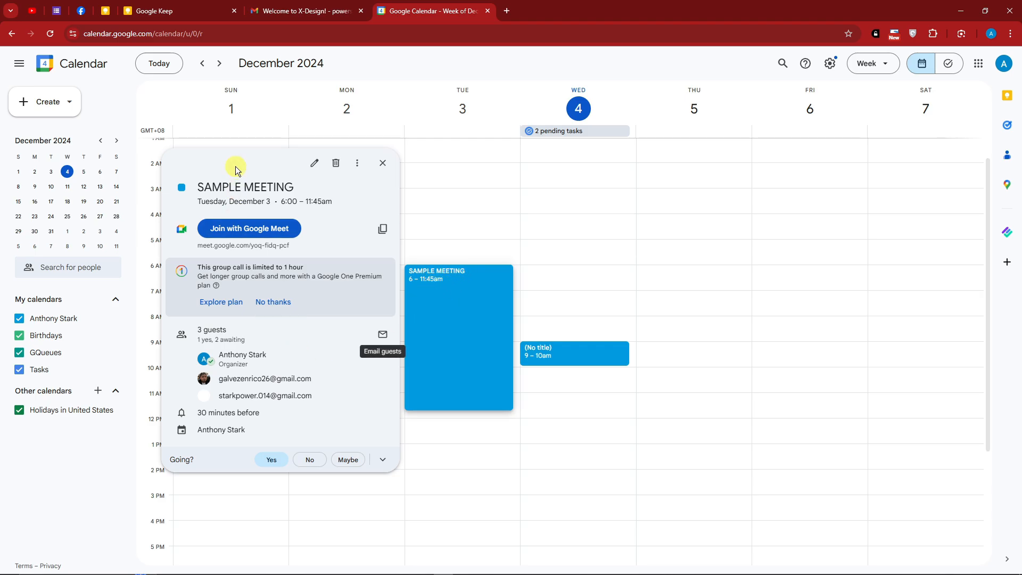
left_click(1007, 101)
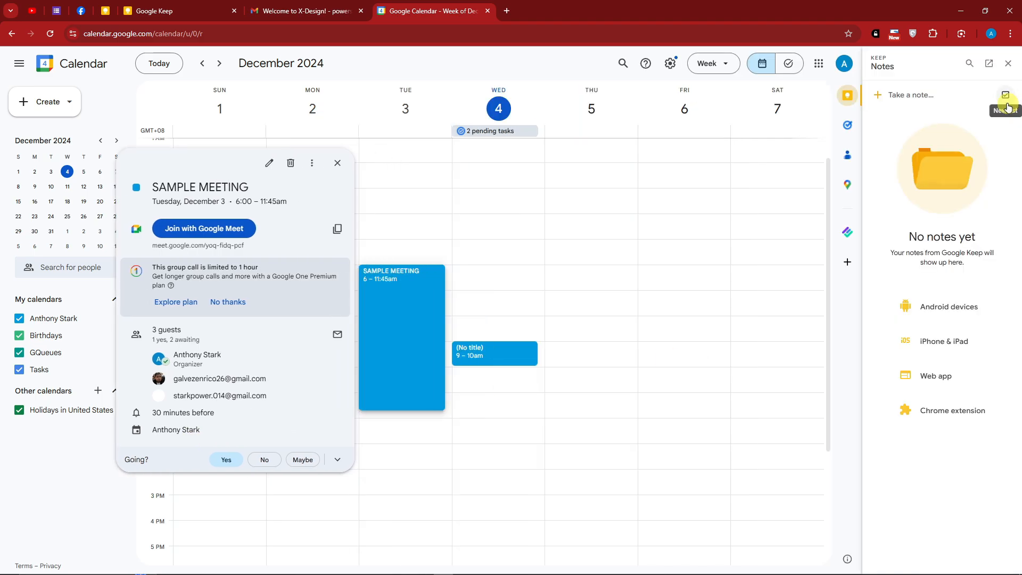
left_click(878, 97)
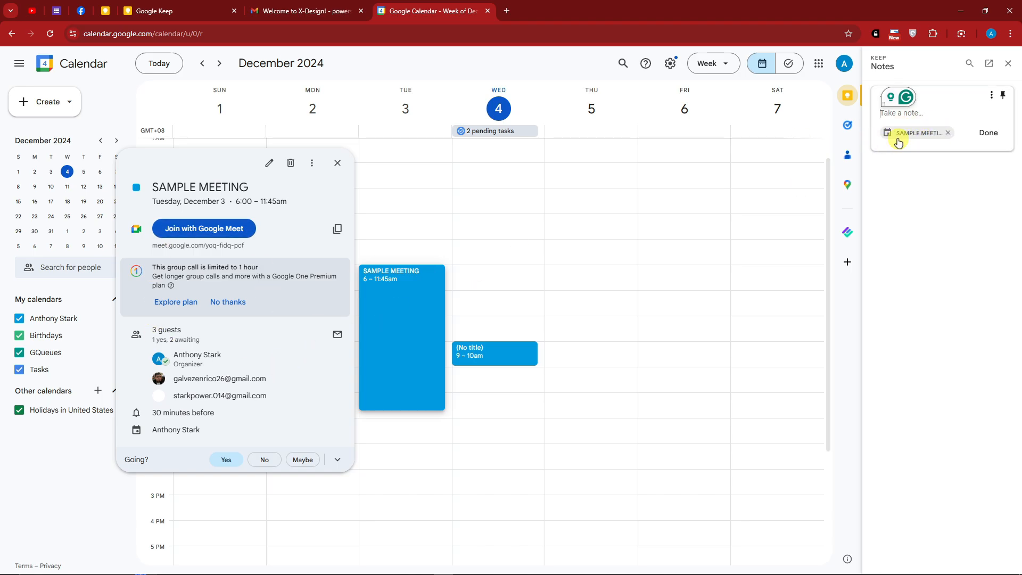
type("SAMPLE NOTES OF THE MEETING")
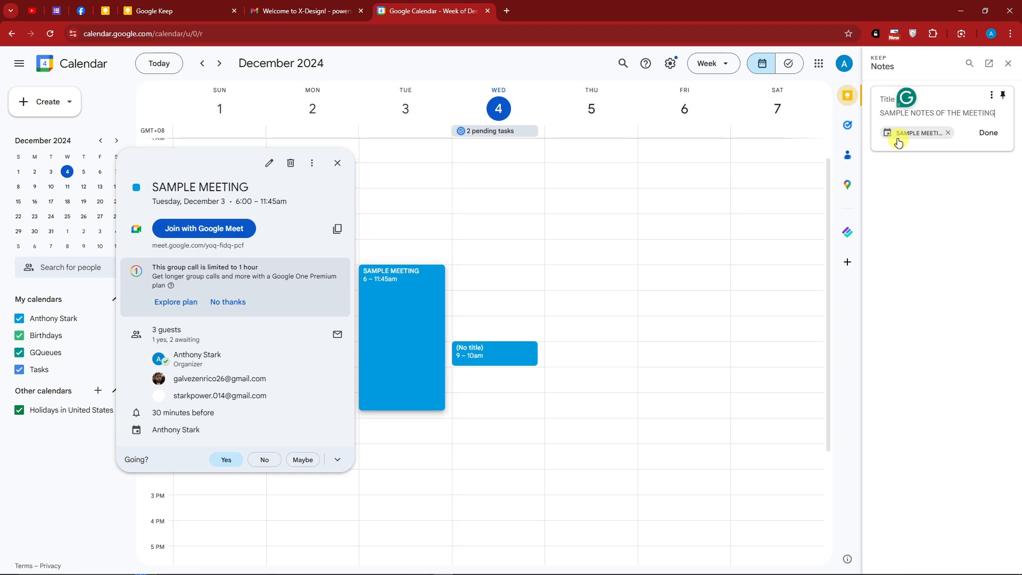
left_click(988, 134)
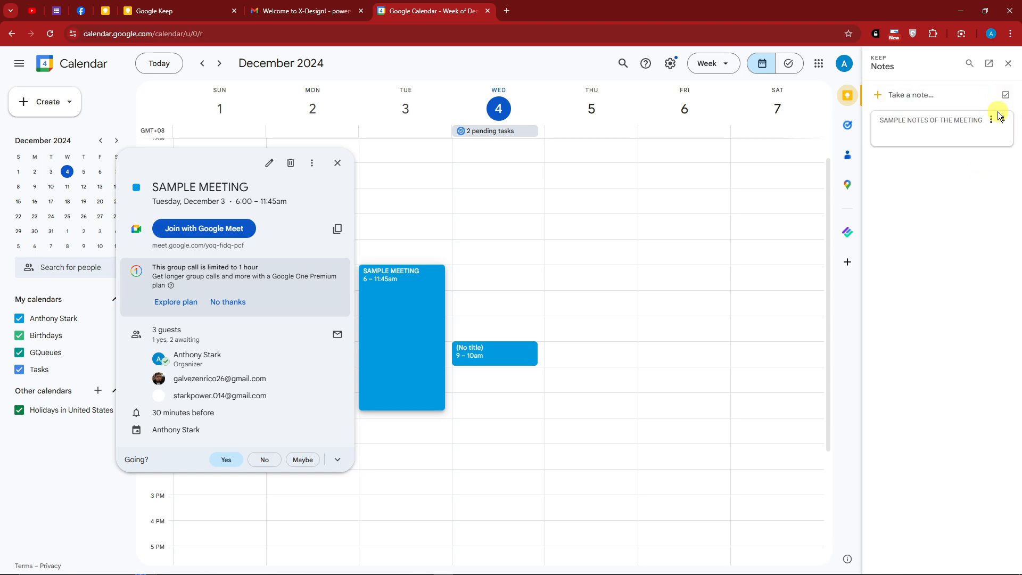
Step: Reopen the saved meeting note beside the calendar to check its event link, and close it
left_click(991, 121)
left_click(897, 136)
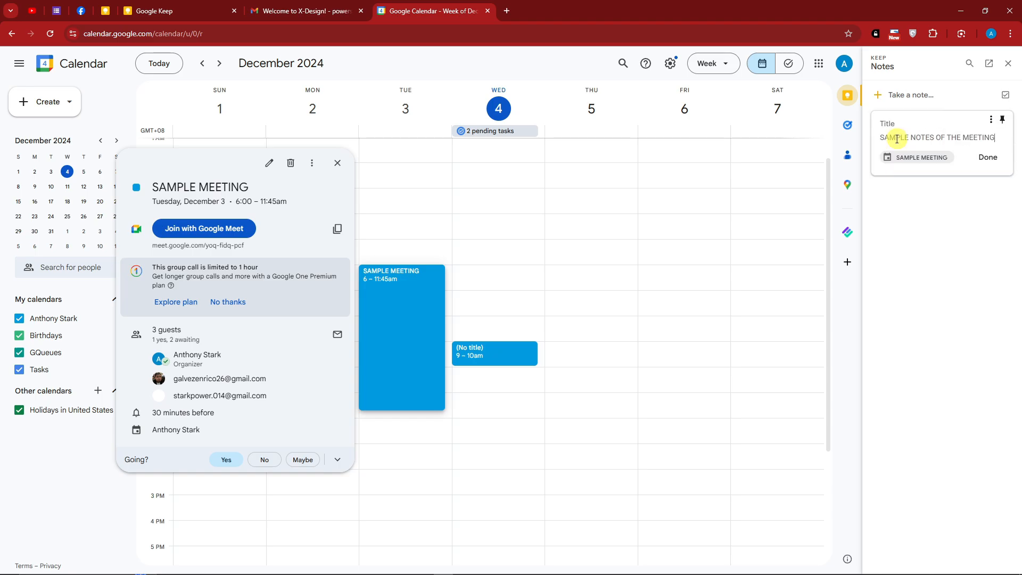
left_click(992, 158)
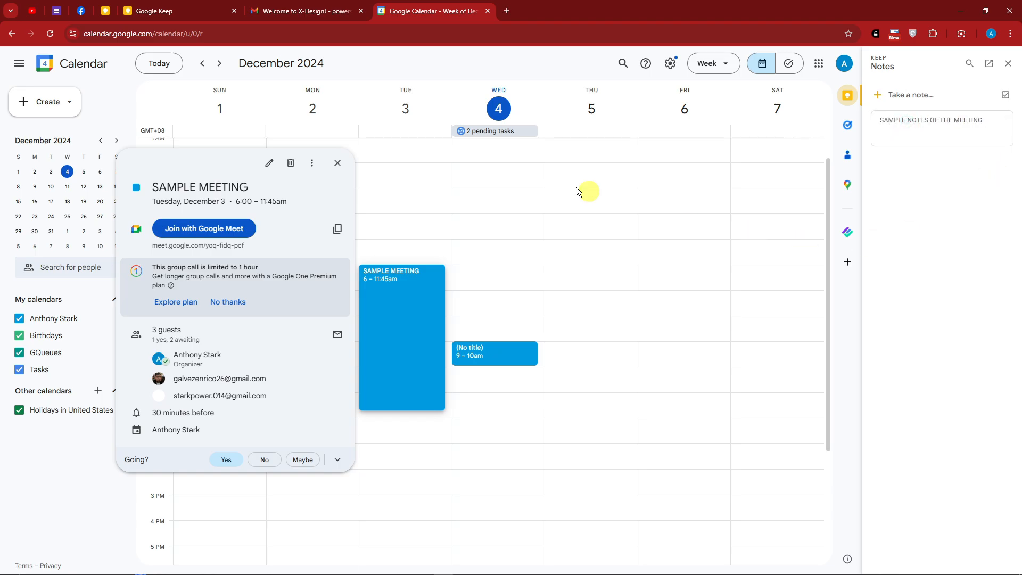
Step: Switch to the Google Keep tab, reload it, and view the meeting note and its available actions in the main notes list
left_click(181, 11)
left_click(49, 32)
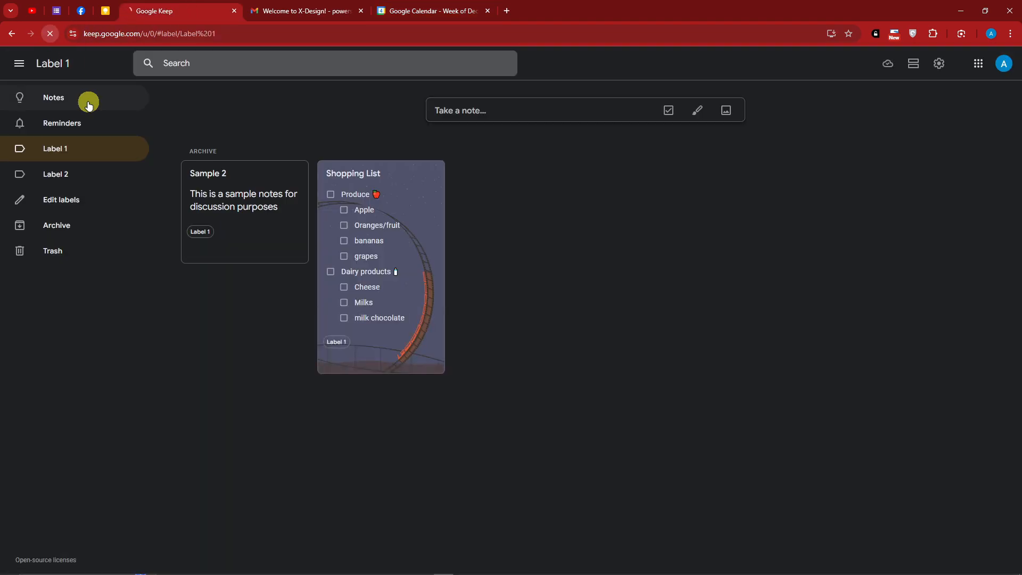
left_click(88, 101)
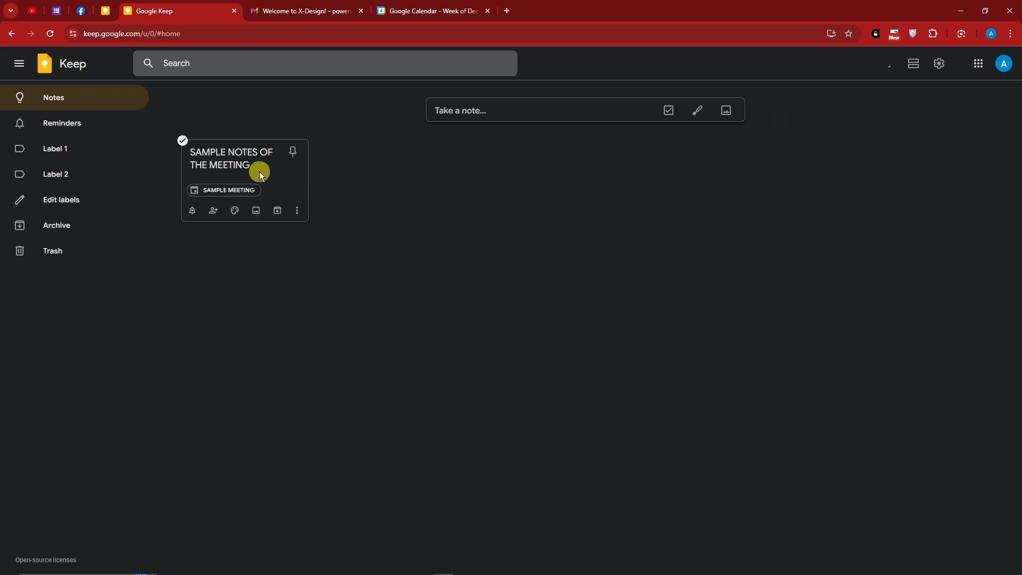
left_click(297, 211)
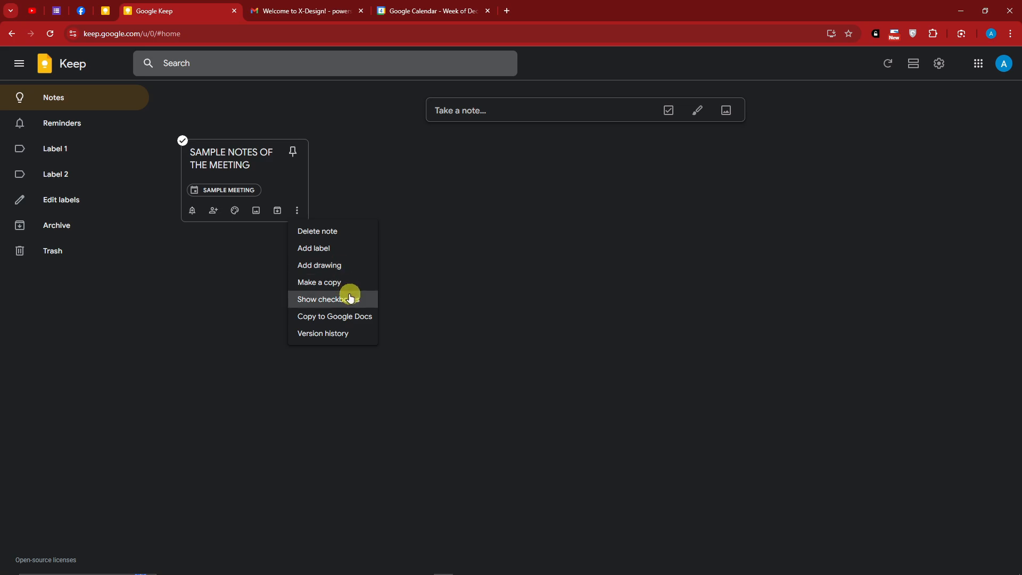
left_click(354, 159)
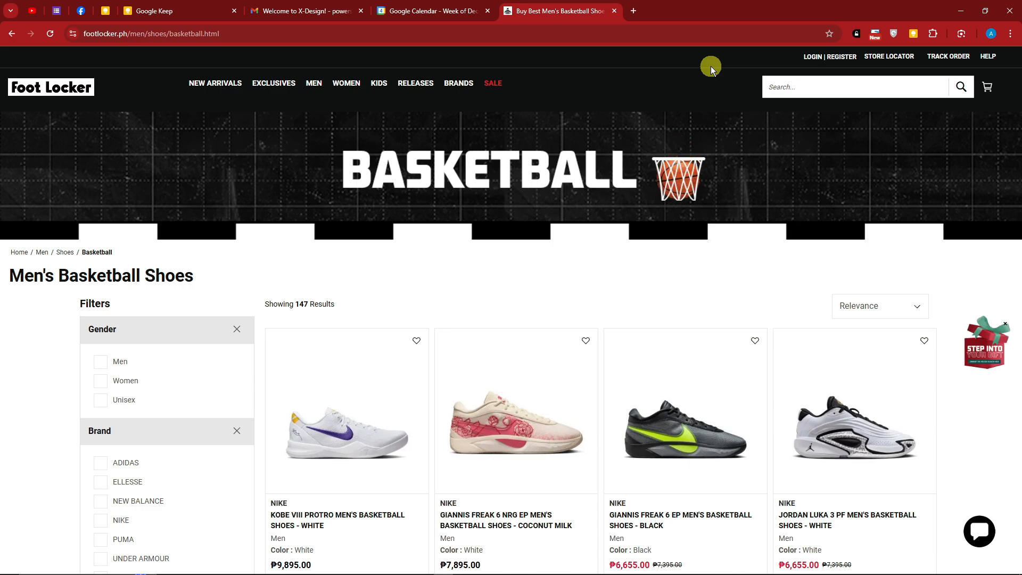
Step: Open Chrome's extension management page from the Foot Locker tab and continue to the Chrome Web Store
left_click(933, 33)
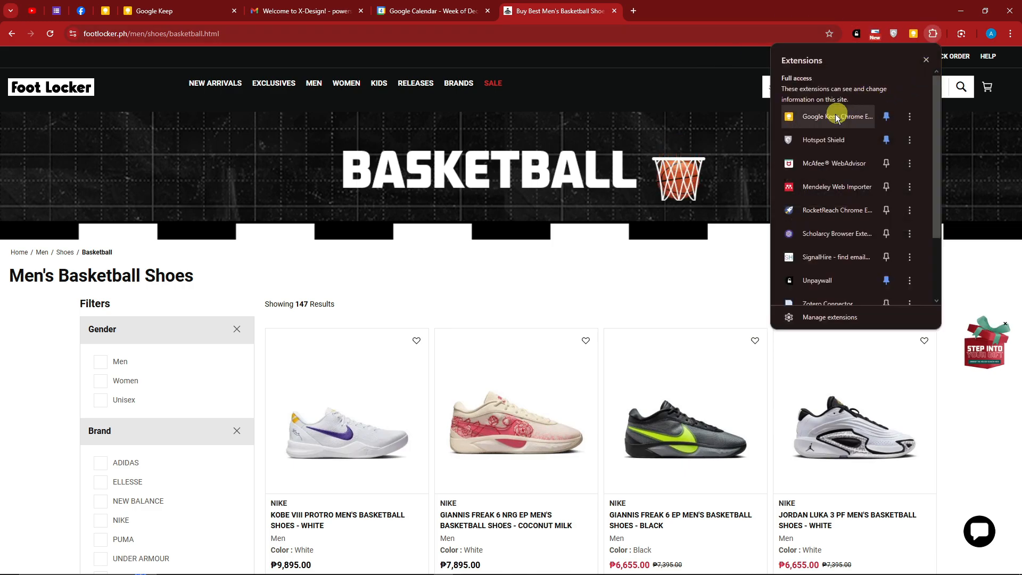
left_click(834, 318)
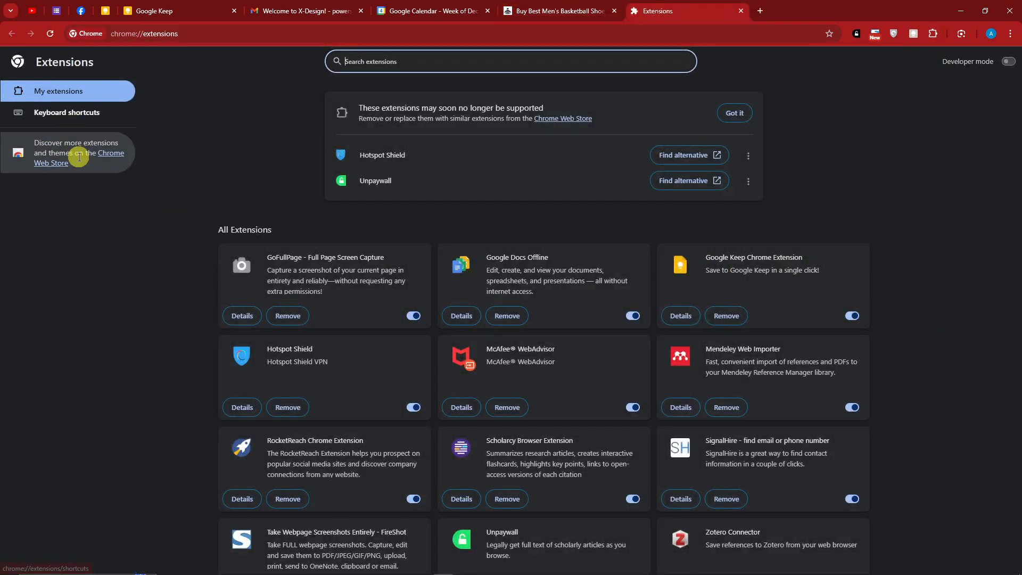
left_click(49, 161)
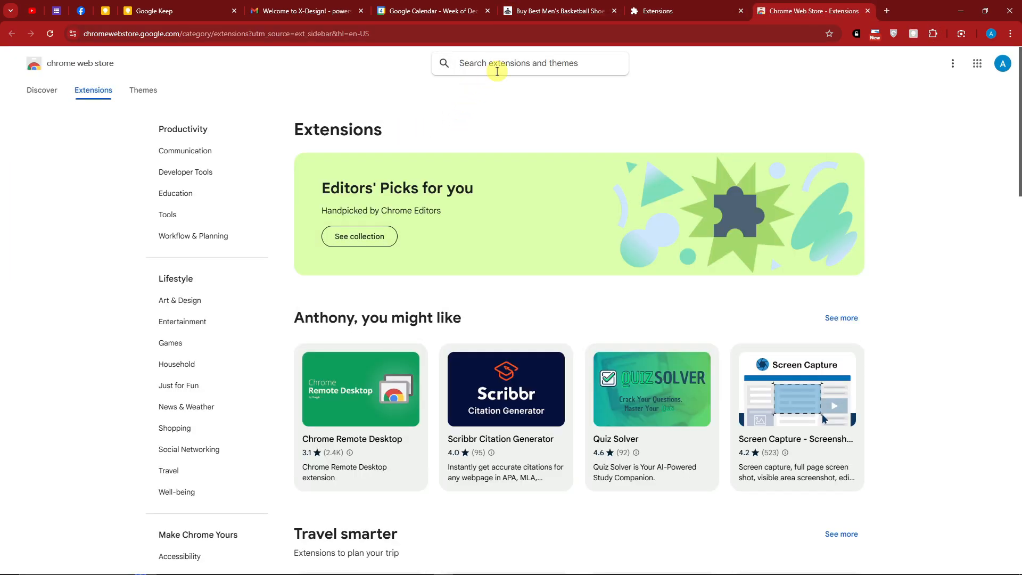
Step: Search the store for "google keep", view the Google Keep Chrome Extension page, and close the store and Extensions tabs
left_click(497, 71)
type("google keep")
key("Return")
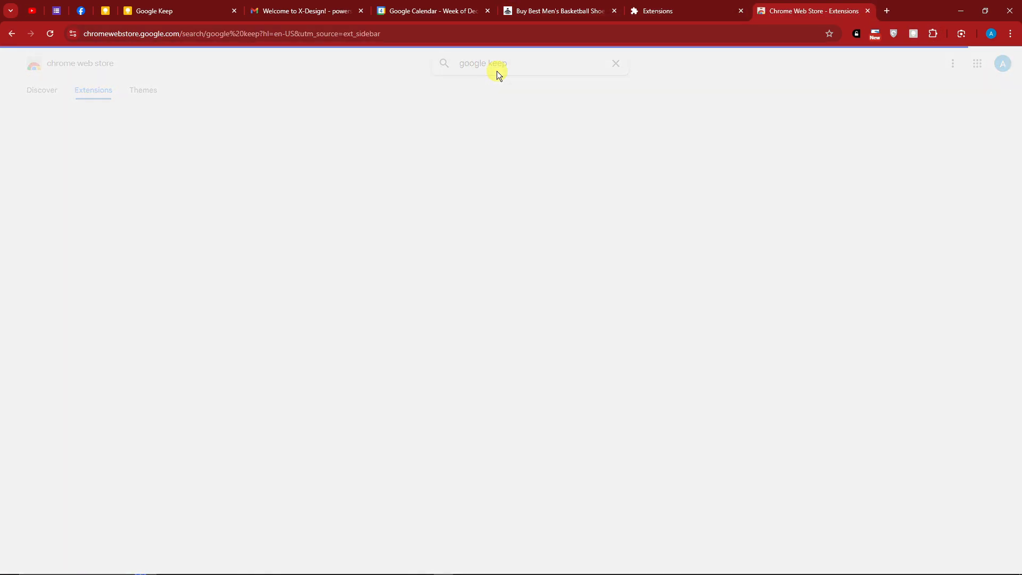
left_click(468, 193)
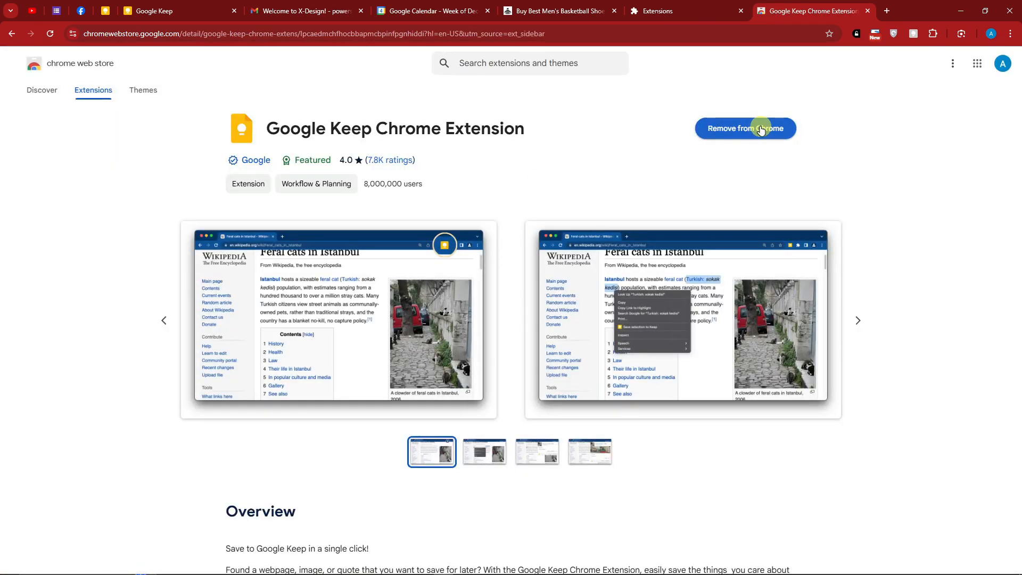
left_click(869, 11)
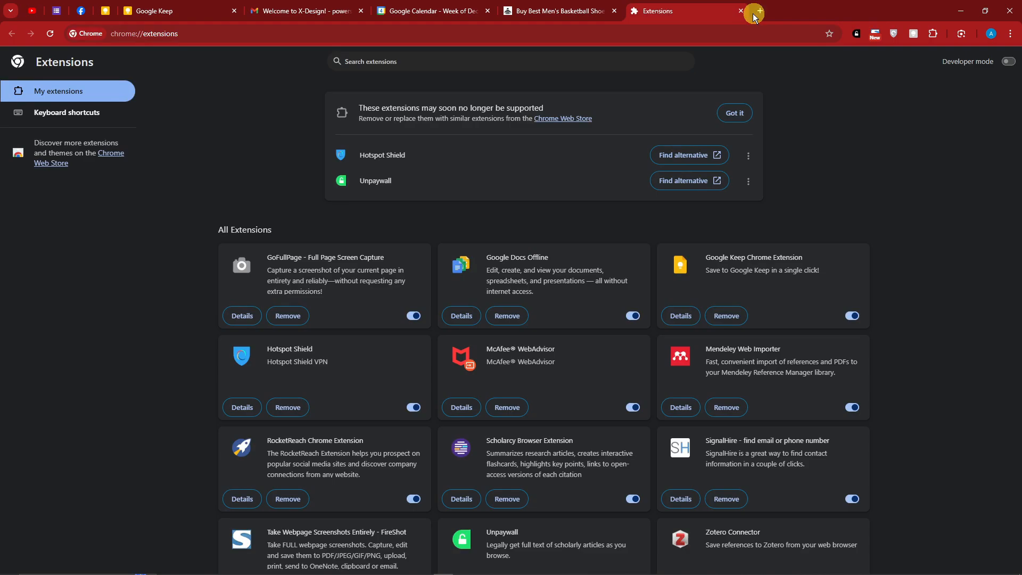
left_click(740, 11)
Step: Start a Google Keep extension note for Foot Locker's men's basketball shoes page with the text "WRITE ANYTHING"
scroll(564, 234, "down", 5)
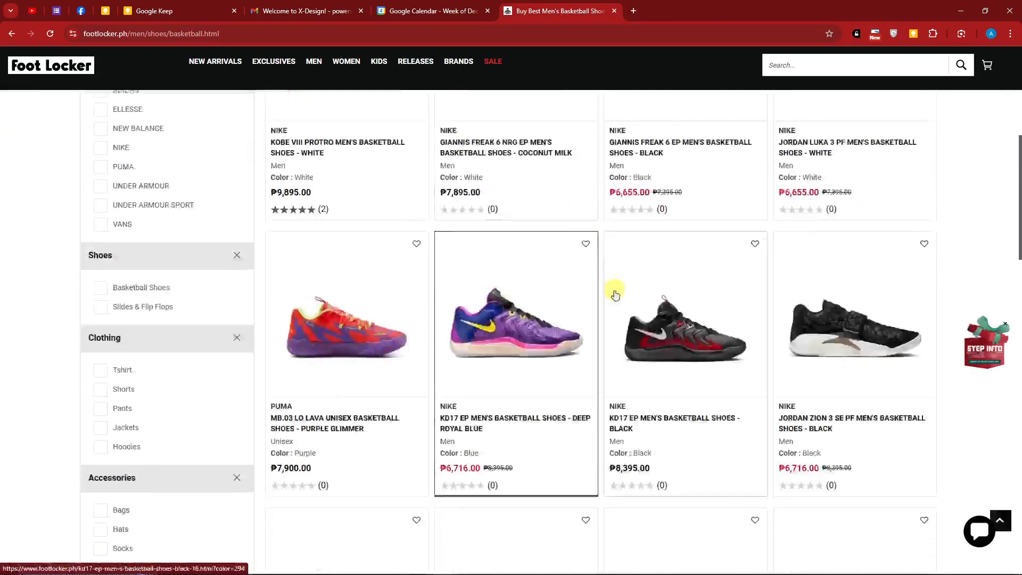
scroll(614, 289, "up", 5)
scroll(615, 288, "down", 3)
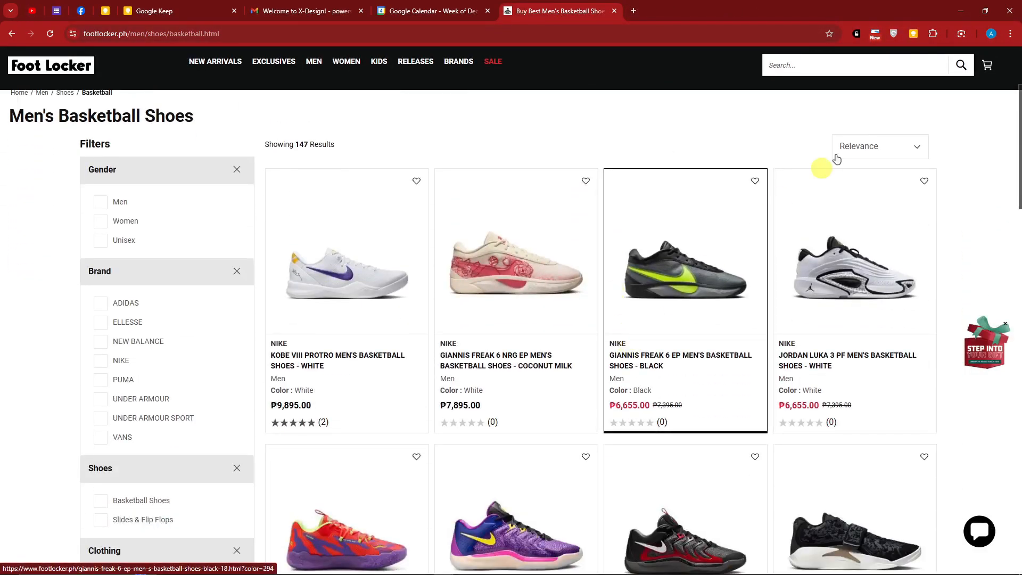
left_click(913, 34)
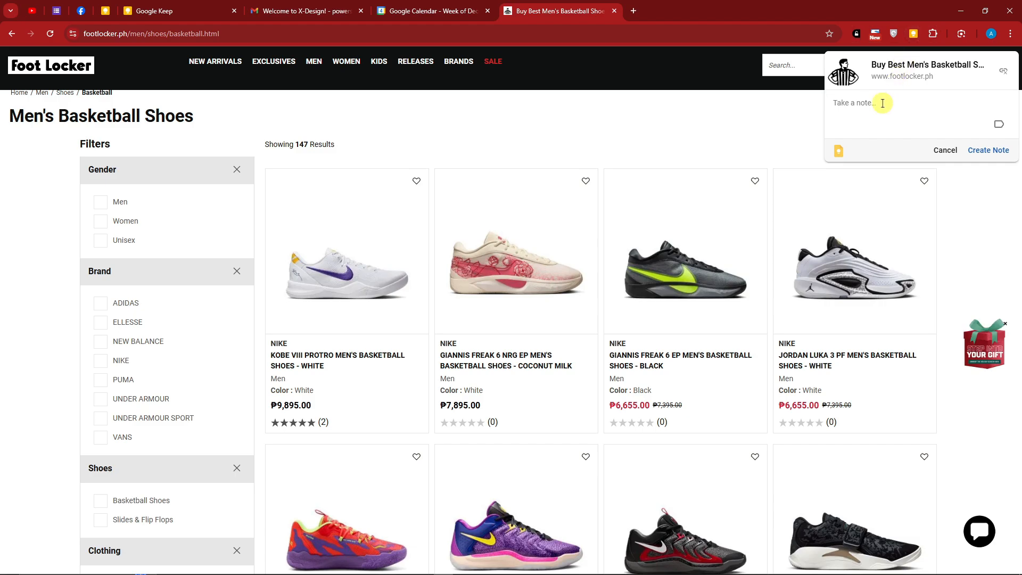
type("WRI")
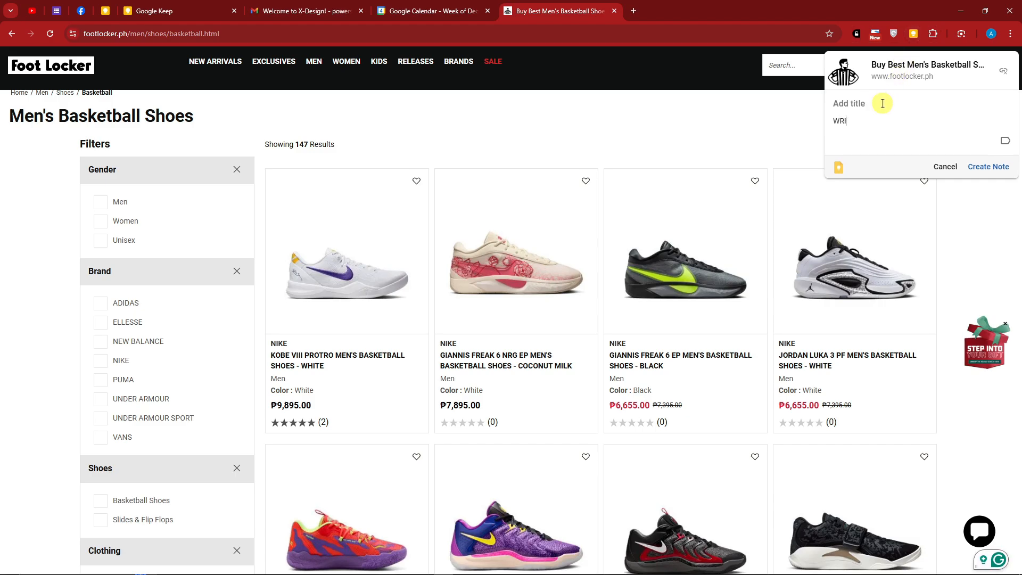
type("TE ANYTHING")
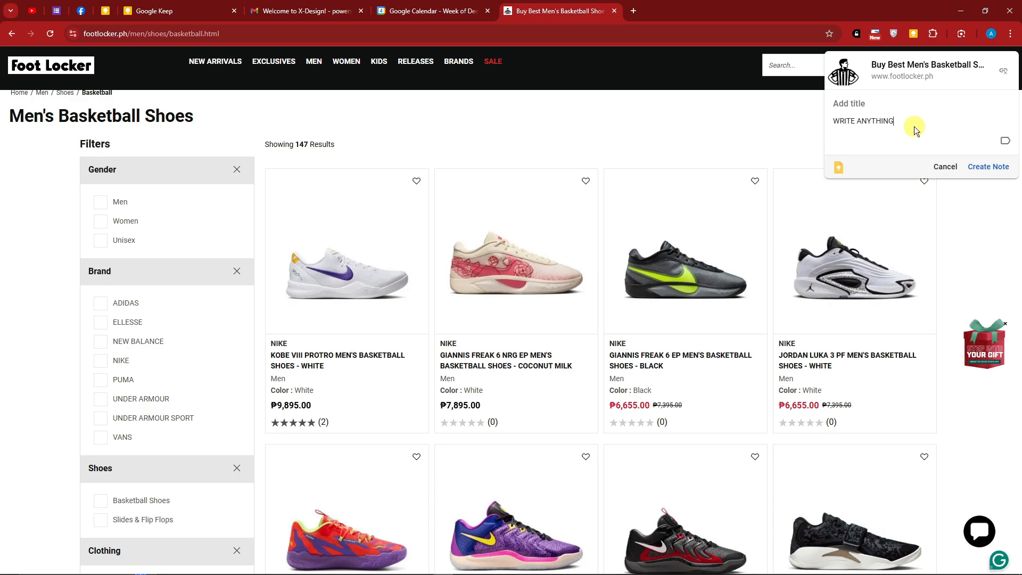
Step: Title the web page note "BASKETBALL" and save it to Google Keep
left_click(908, 106)
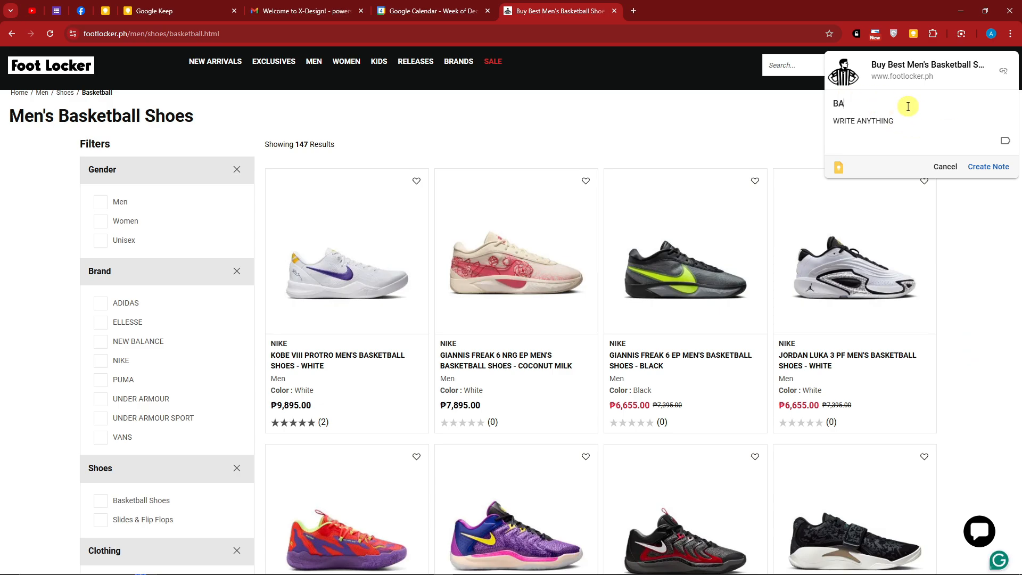
type("BAKETBALL S")
key("BackSpace")
key("BackSpace")
key("BackSpace")
left_click(989, 167)
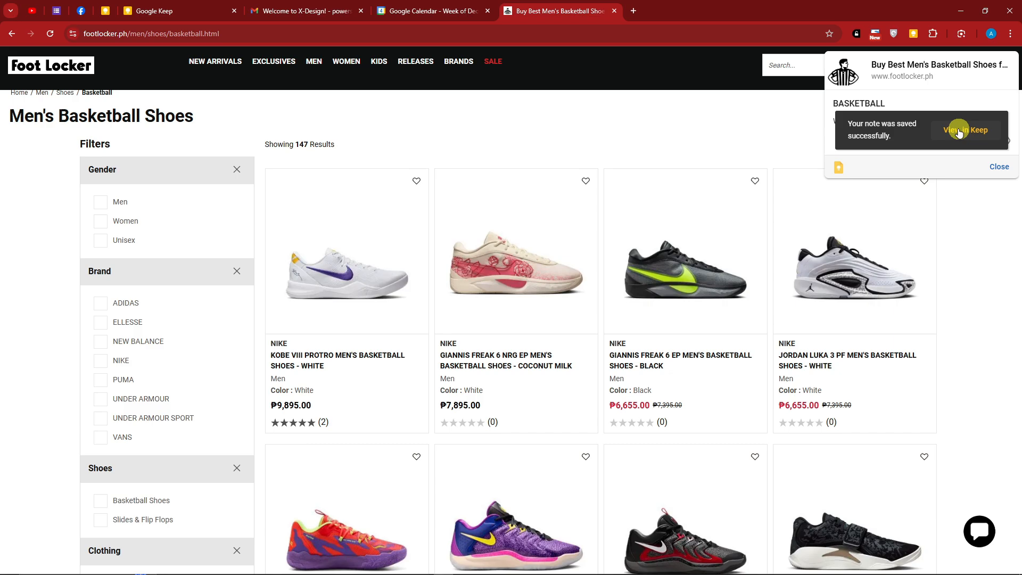
Step: Go to Keep's main notes list and reload it to view the saved basketball web page note
left_click(958, 131)
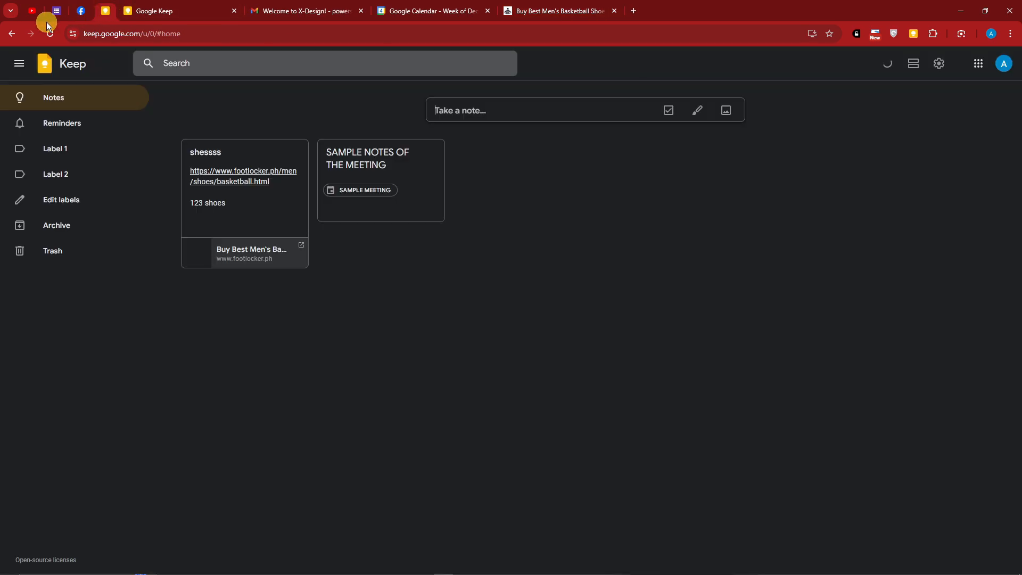
left_click(51, 36)
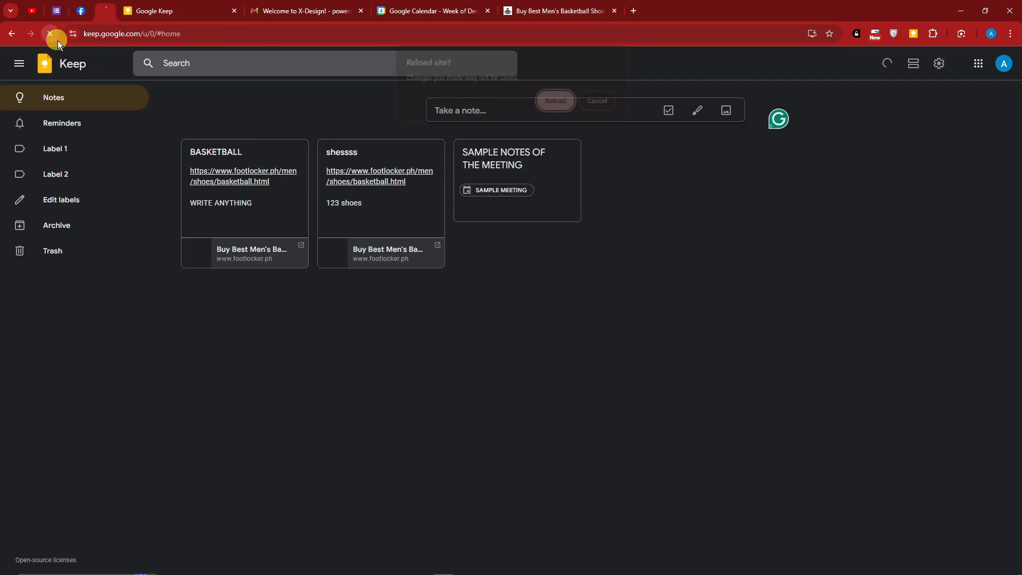
left_click(560, 102)
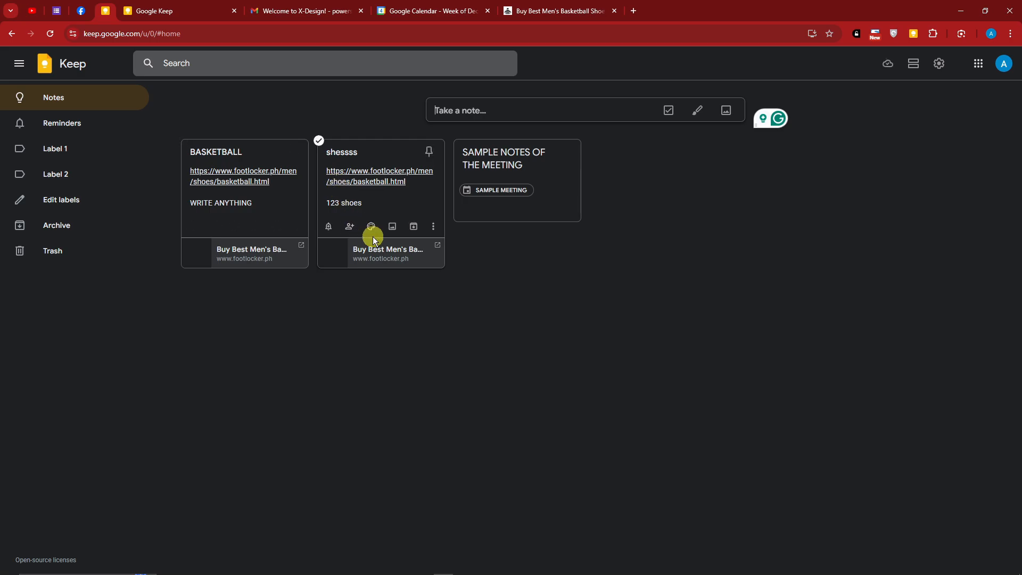
Step: Review Keep's settings, including the option to display rich link previews, and save the settings
left_click(944, 65)
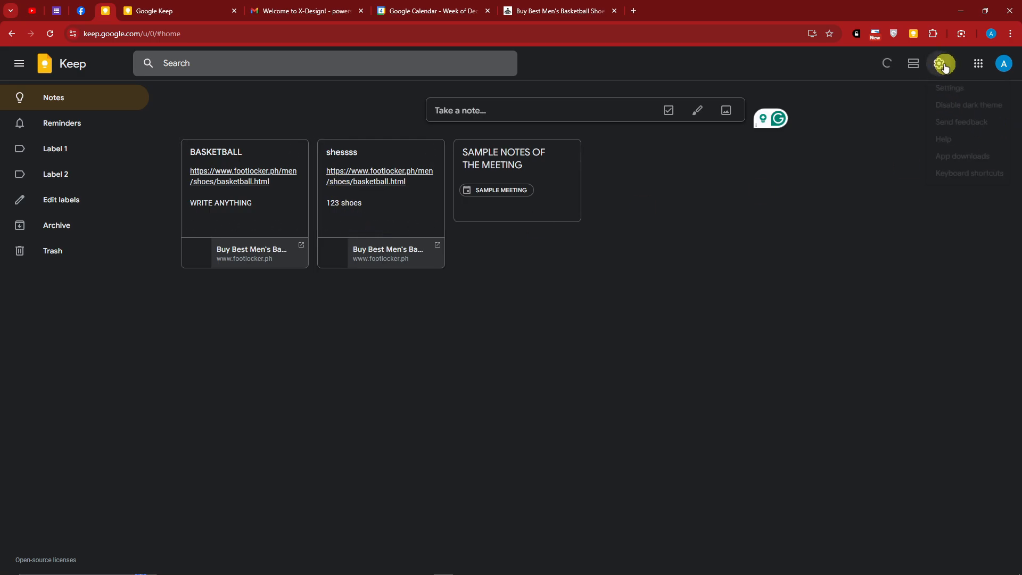
left_click(948, 88)
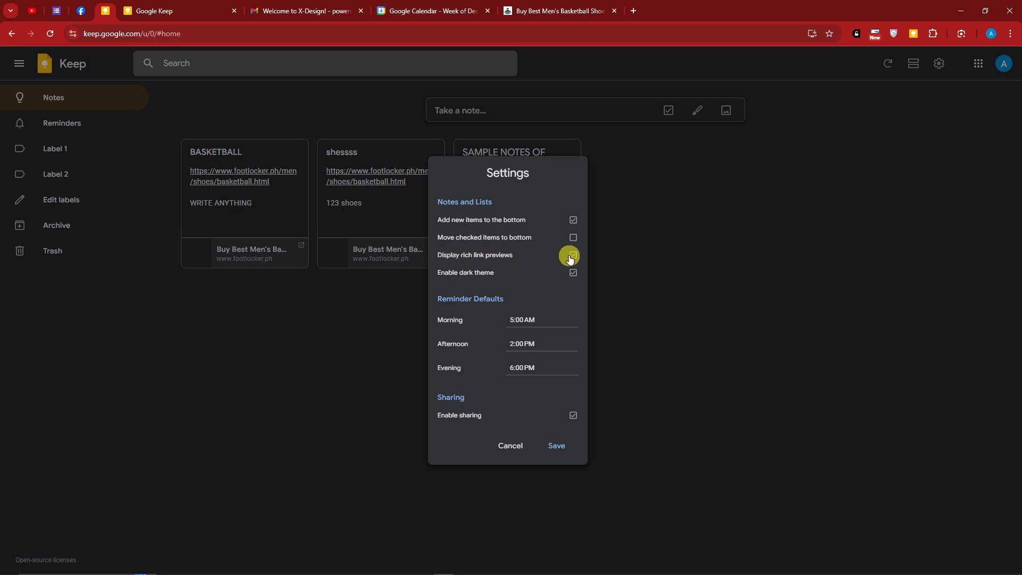
left_click(557, 452)
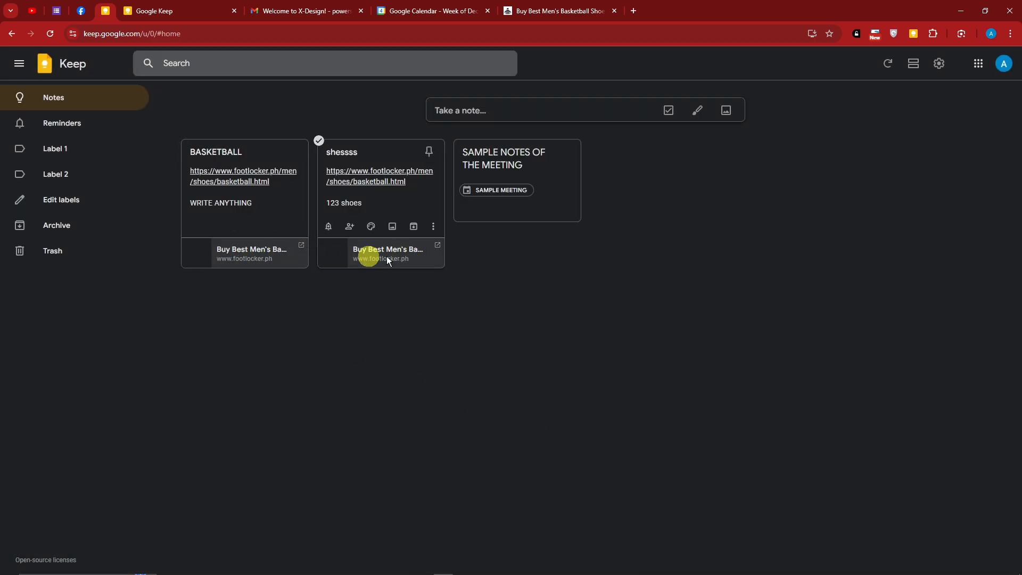
left_click(939, 63)
left_click(947, 88)
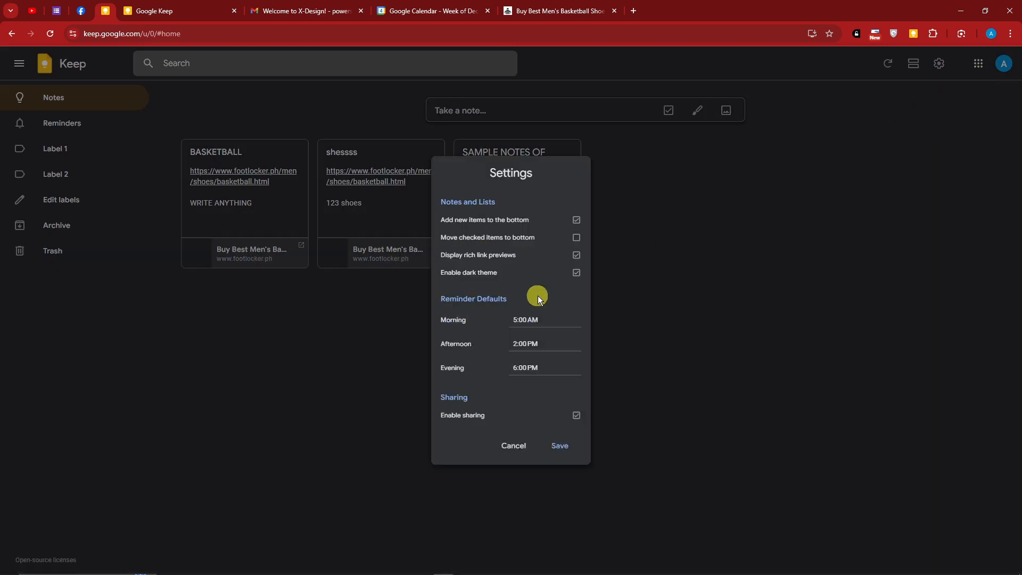
left_click(563, 447)
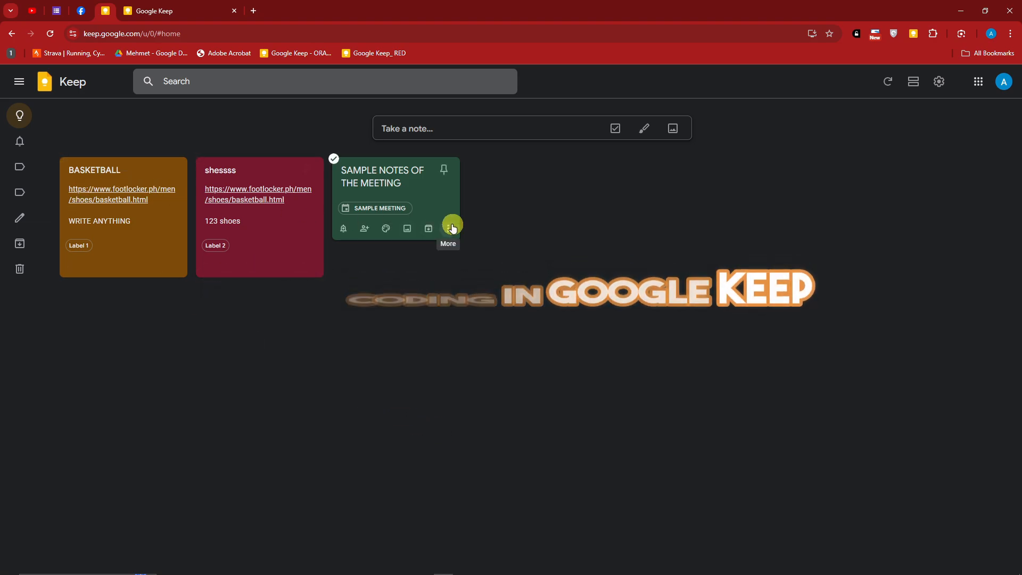
Step: Try a red illustrated background on the sample meeting note and remove the background image again
left_click(387, 230)
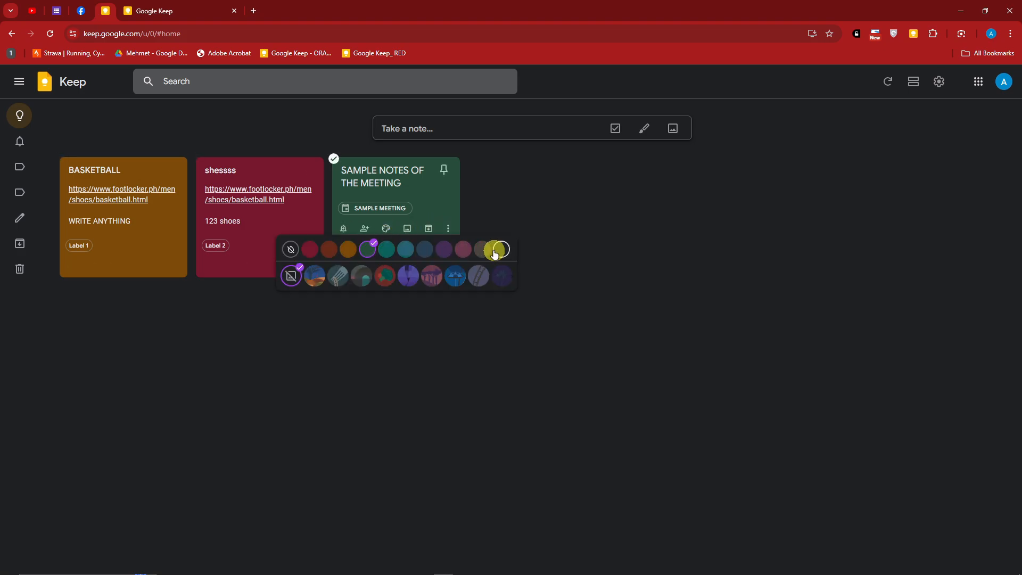
left_click(385, 275)
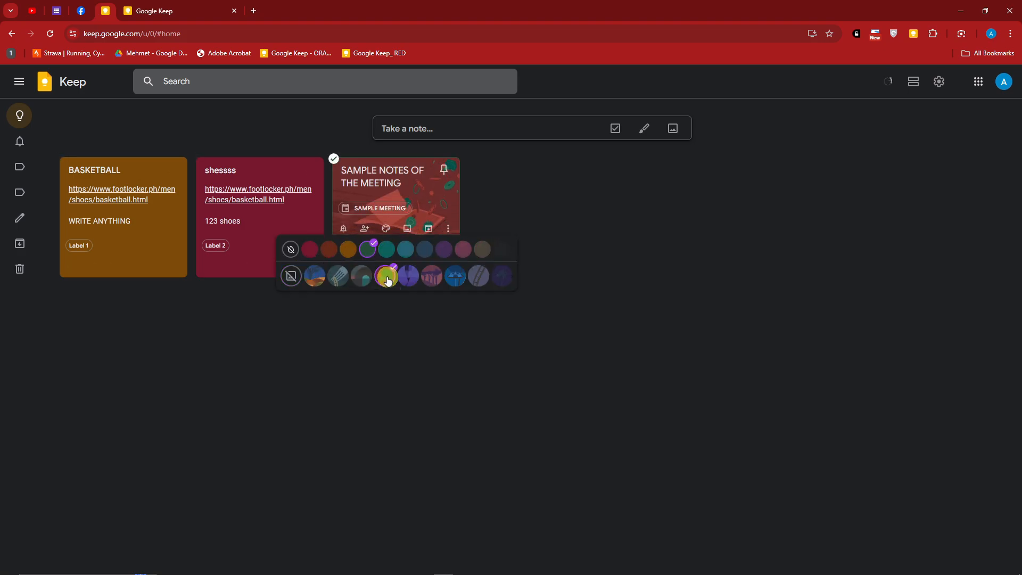
left_click(291, 276)
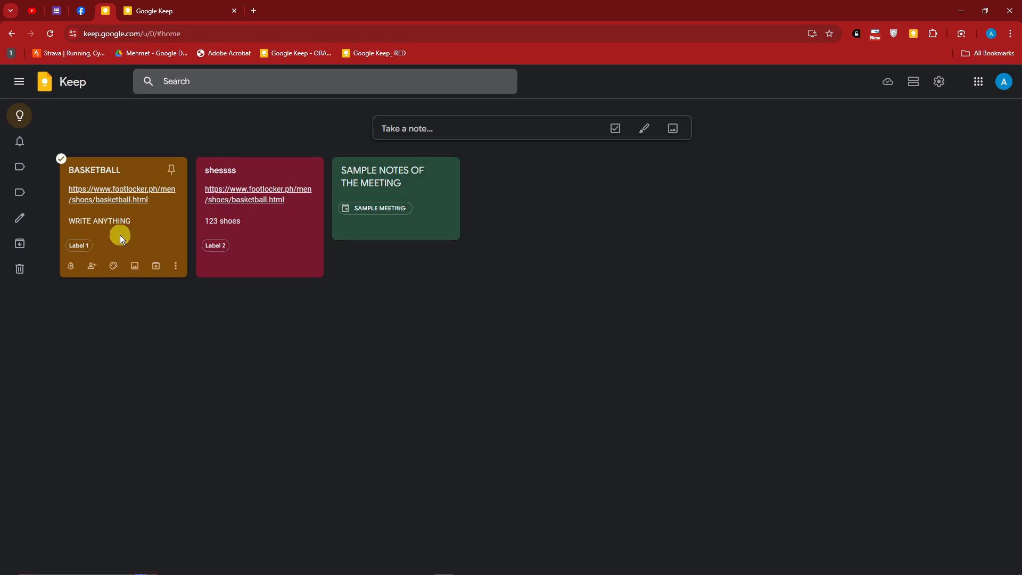
Step: View the notes filed under Label 1 and those filed under Label 2
left_click(20, 167)
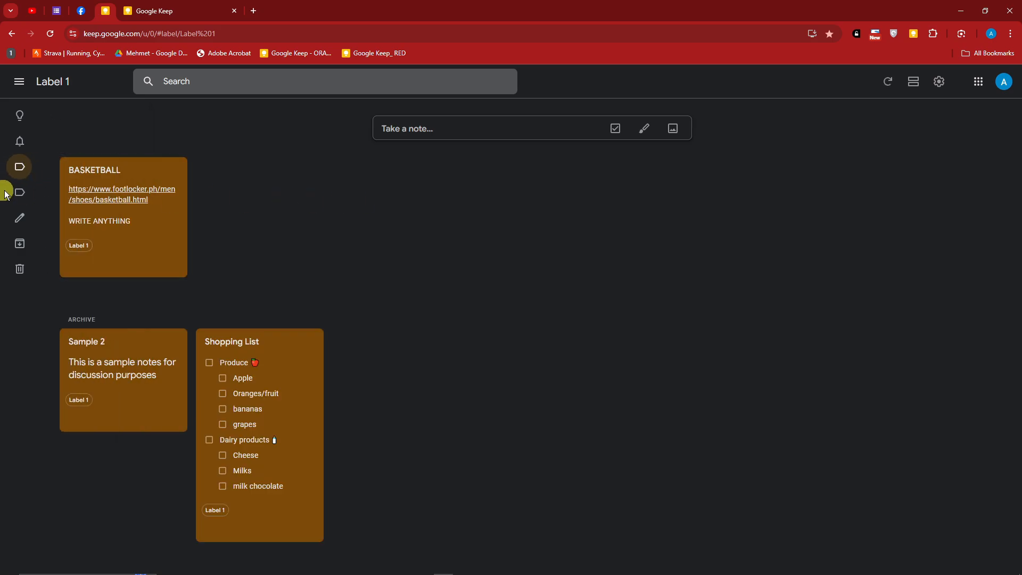
left_click(35, 196)
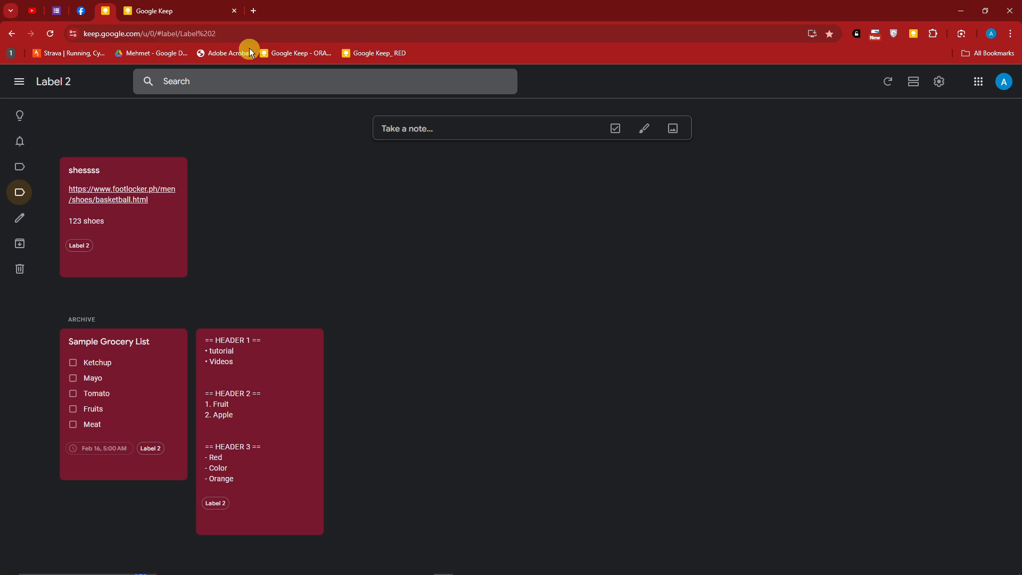
left_click(272, 28)
left_click(298, 30)
type("RED")
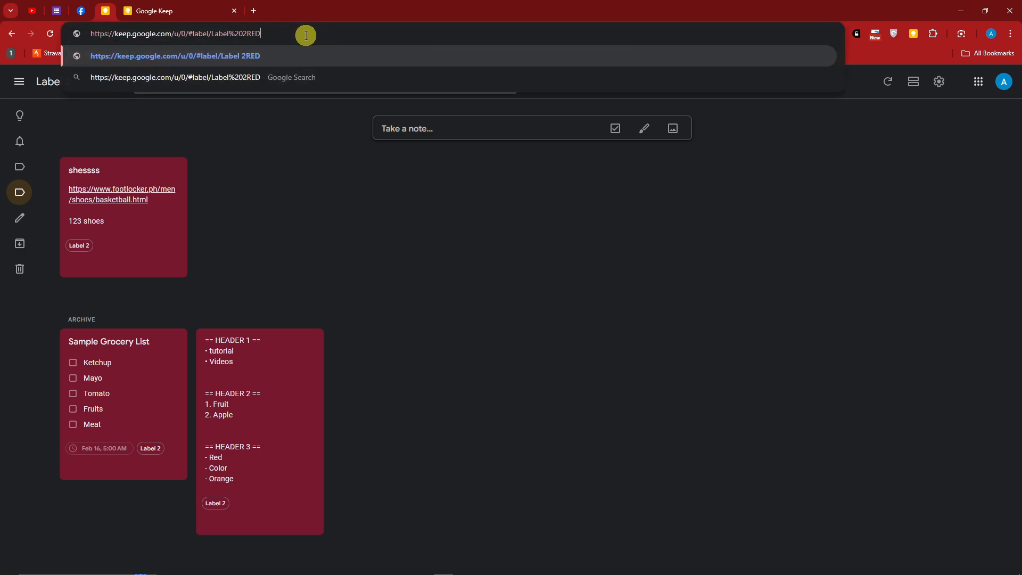
left_click_drag(275, 39, 240, 38)
left_click(302, 139)
key("BackSpace")
left_click(344, 154)
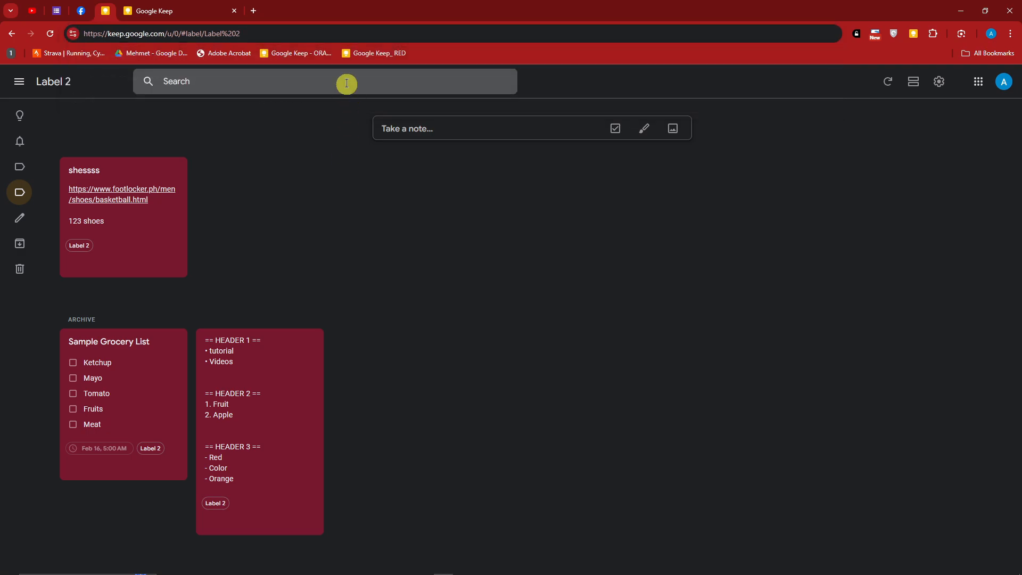
left_click(493, 34)
left_click(56, 33)
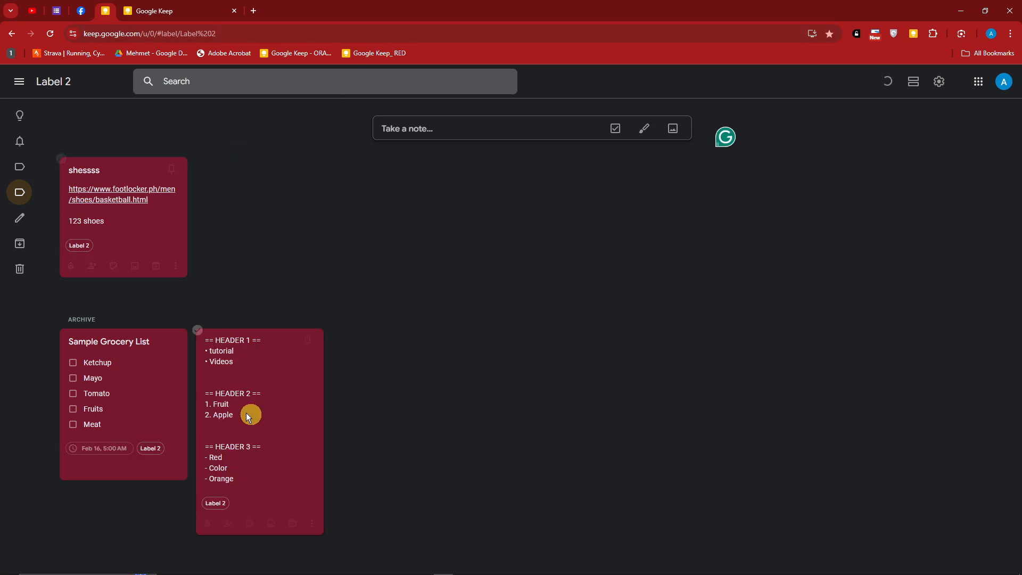
Step: Check the name of the bookmark saved for the Label 2 page and close its editor
left_click(830, 34)
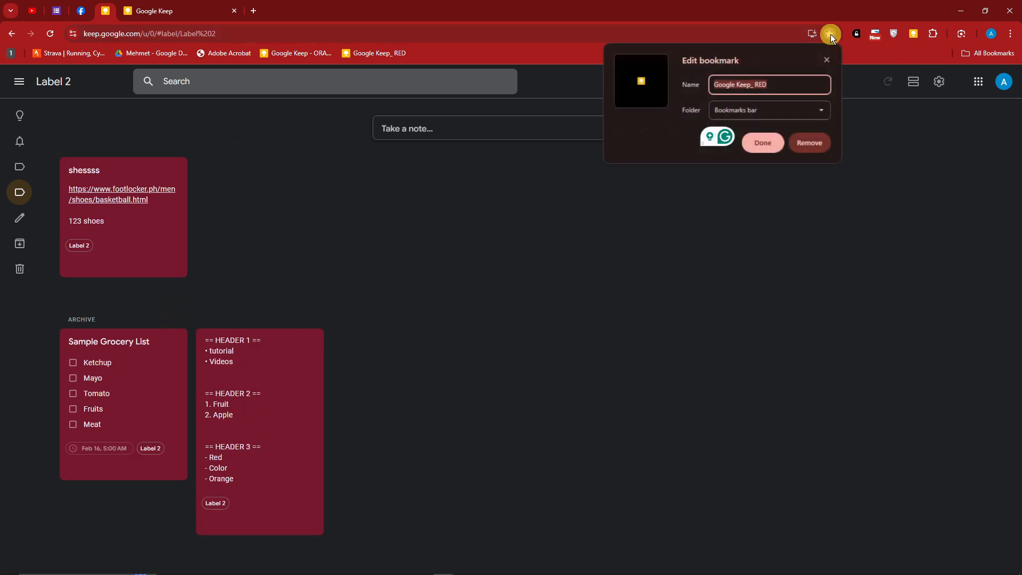
double_click(790, 83)
left_click(775, 84)
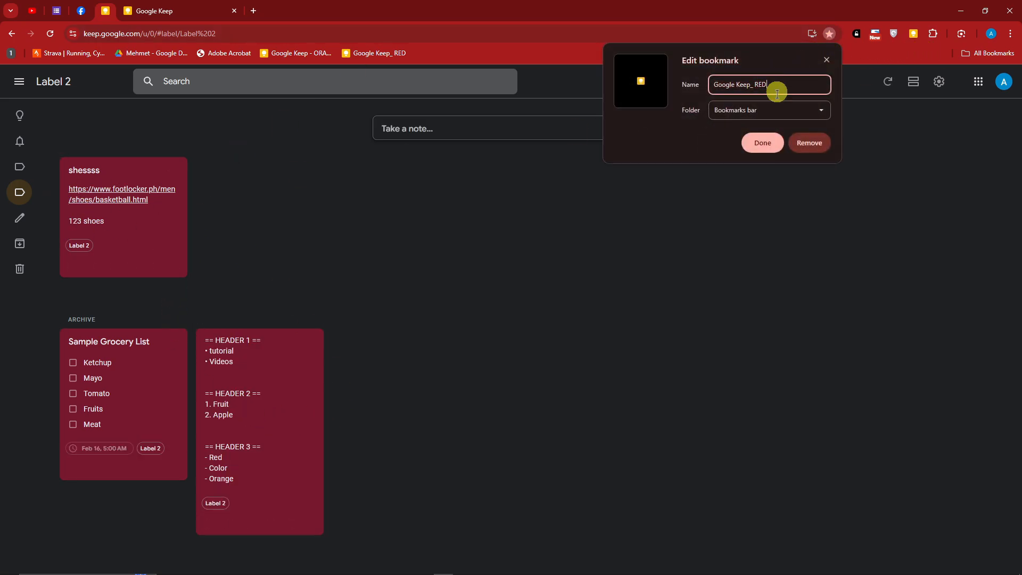
left_click(822, 177)
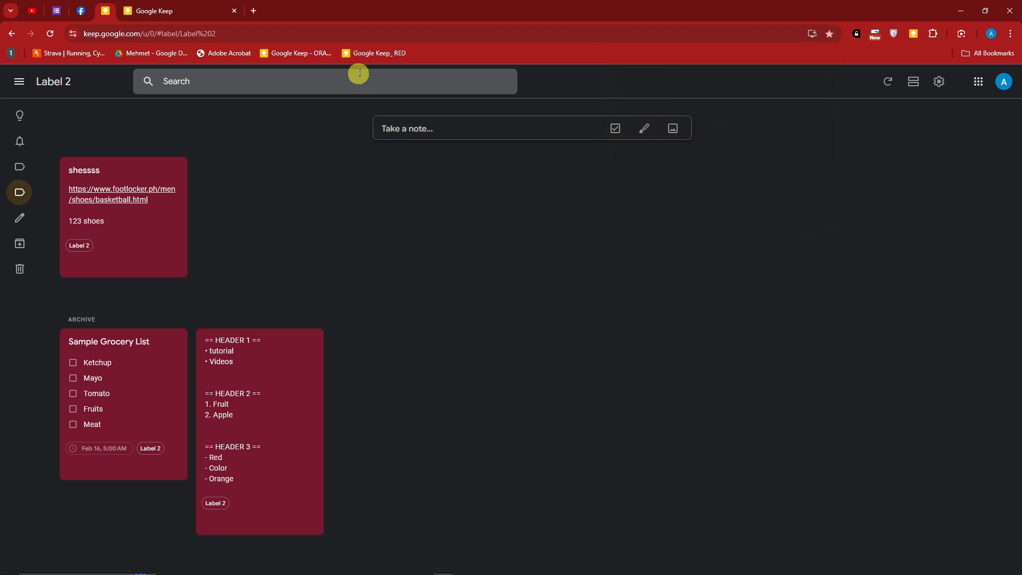
Step: Return to the main notes list, and open the red and orange Google Keep bookmarks to view their color-coded notes
left_click(24, 114)
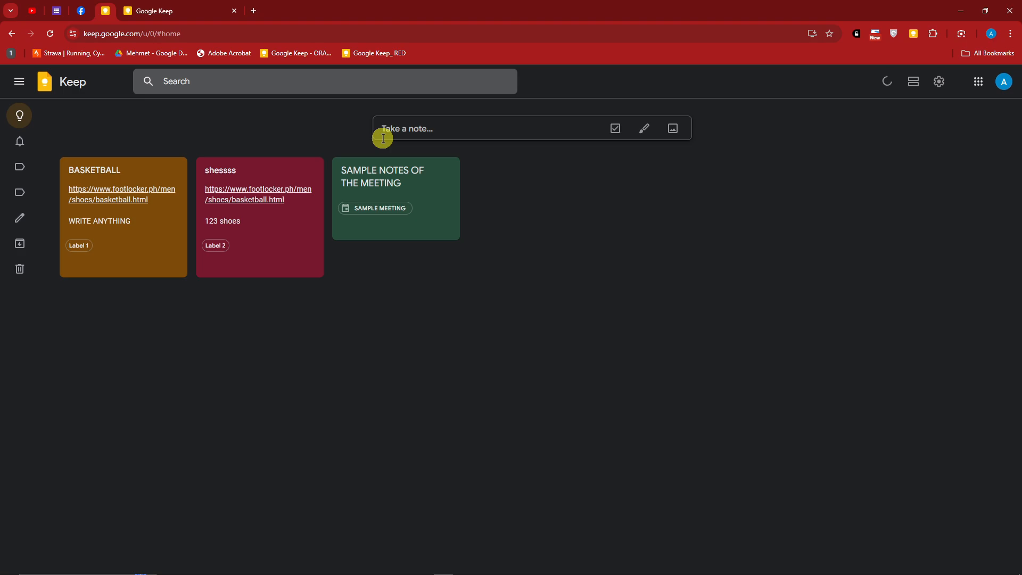
left_click(378, 54)
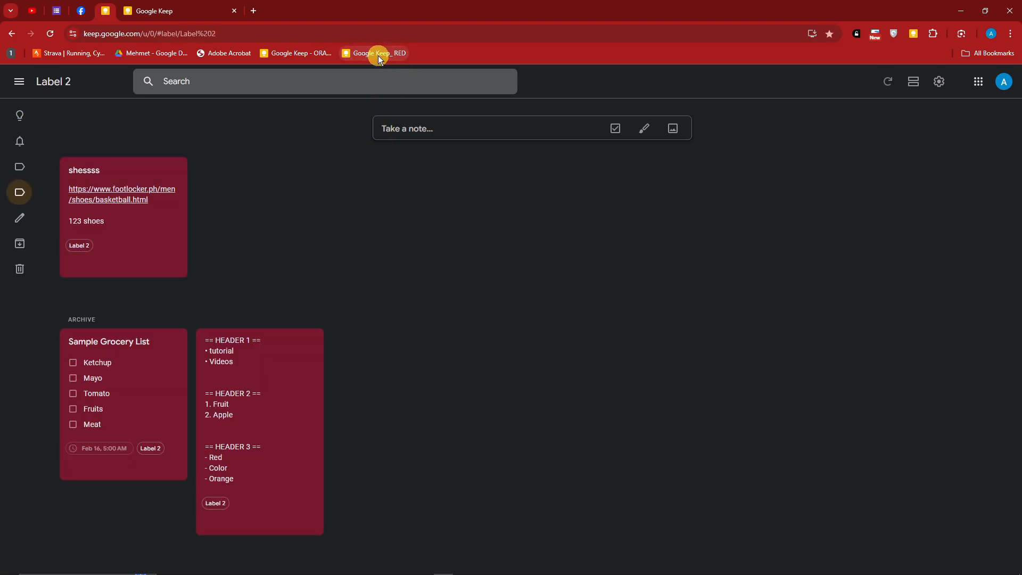
left_click(299, 56)
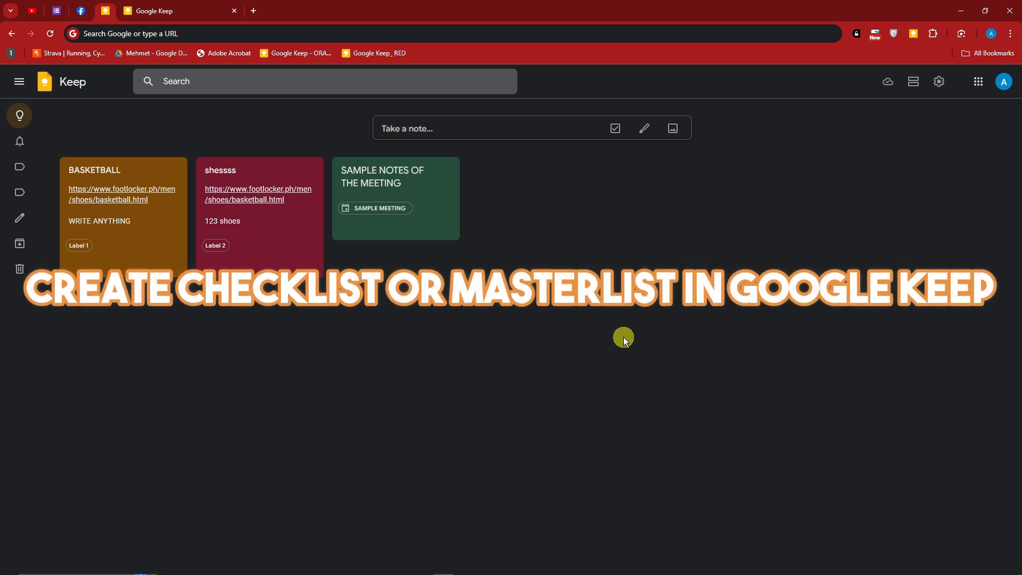
Step: Create a new checklist with the item "FRUITS" and an indented sub-item "Apple"
key("l")
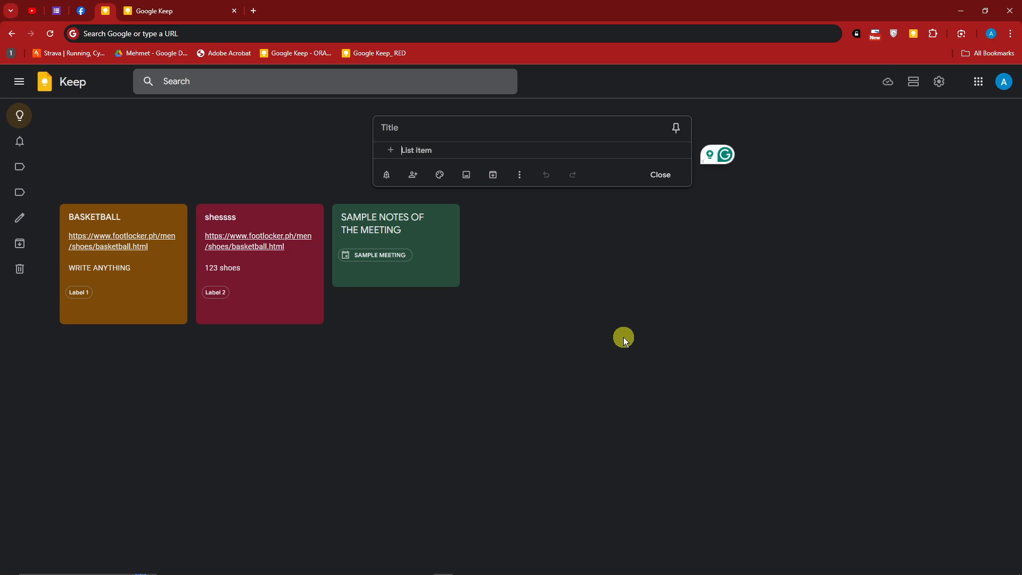
type("FRUIT")
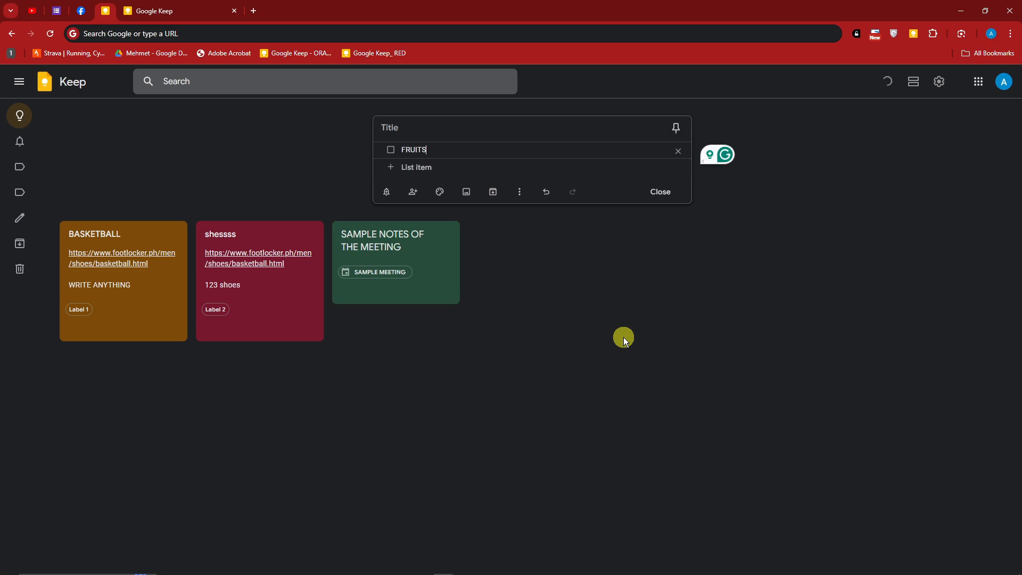
type("S")
key("Return")
type("Apple")
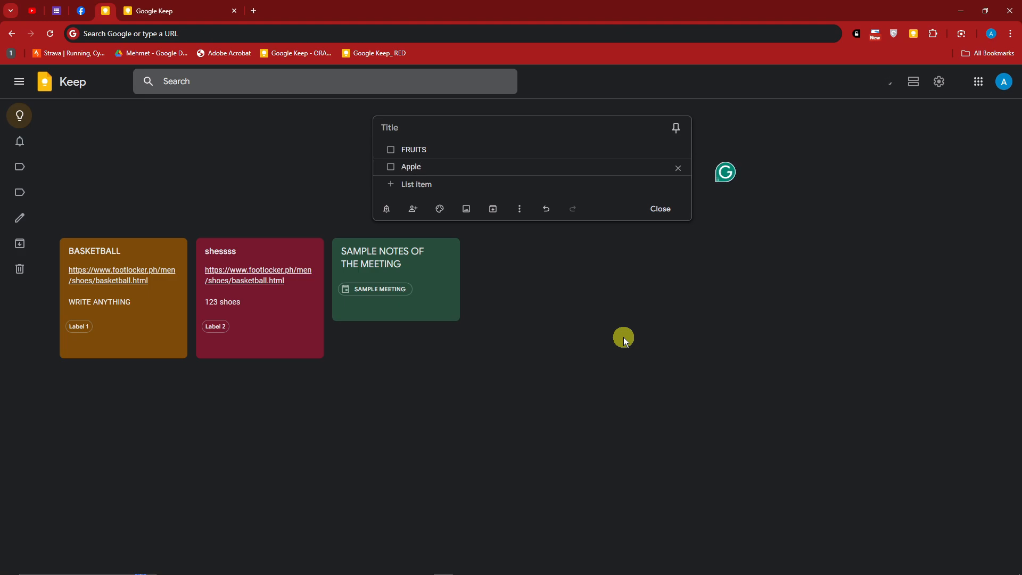
key("Tab")
Step: Switch to Notepad, change the shortcut text to "CTRL + []", and return to the Keep checklist
left_click(442, 567)
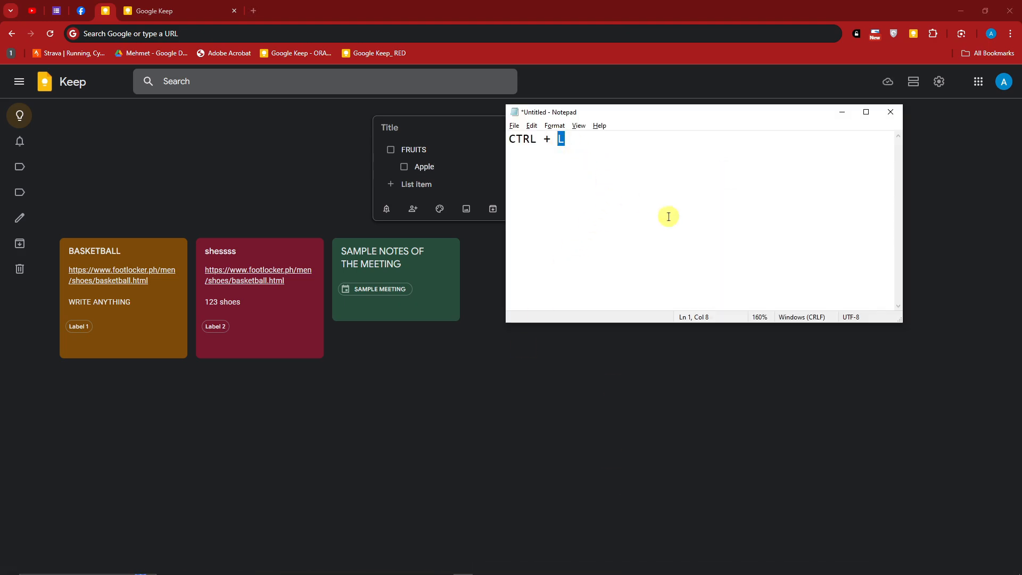
left_click(635, 191)
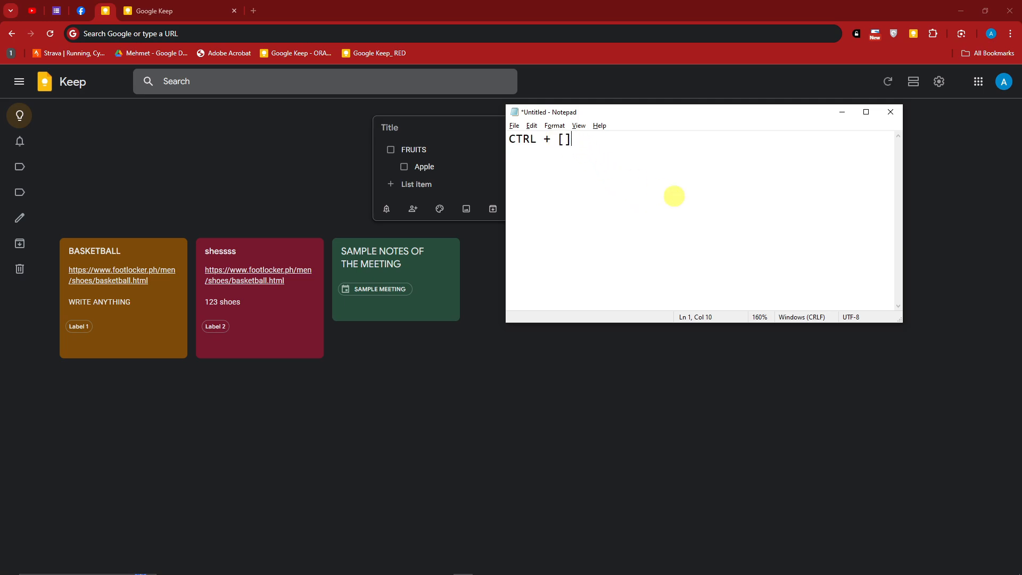
scroll(753, 172, "up", 9)
left_click(842, 112)
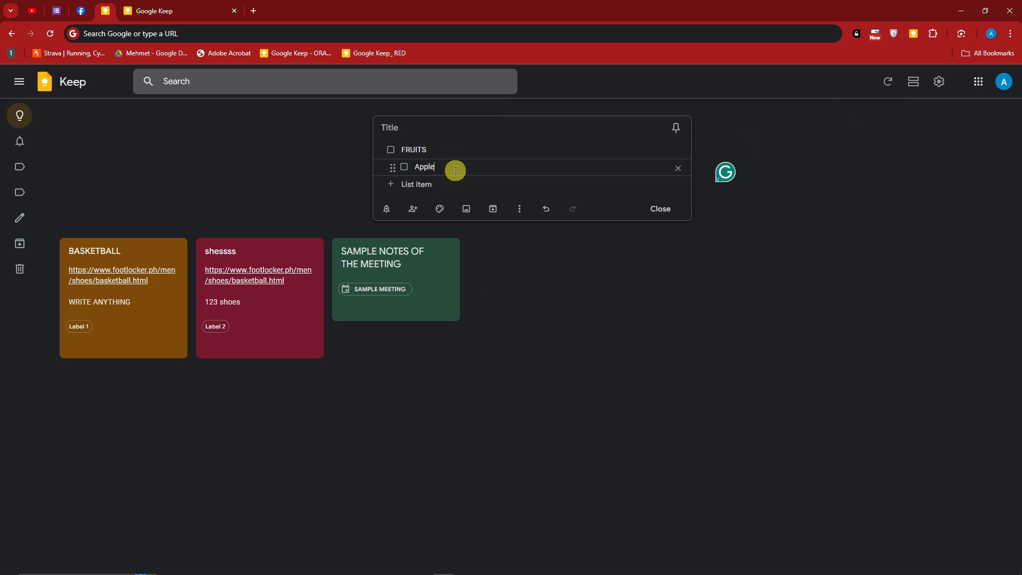
Step: Add an indented sub-item "Orange" under FRUITS and a new top-level item "VEGETABLES" to the checklist
key("Return")
type("Orange")
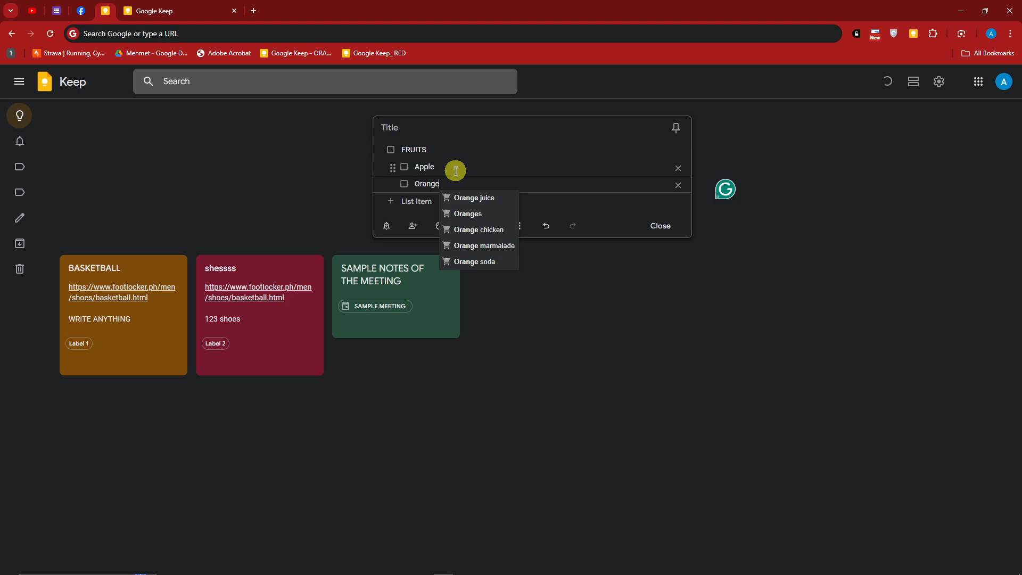
key("Return")
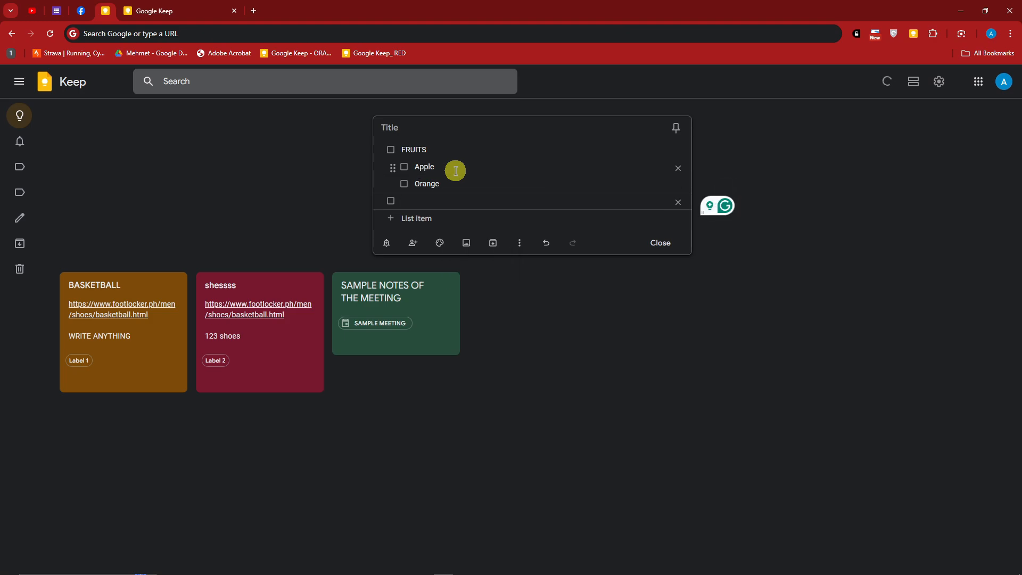
type("VEG")
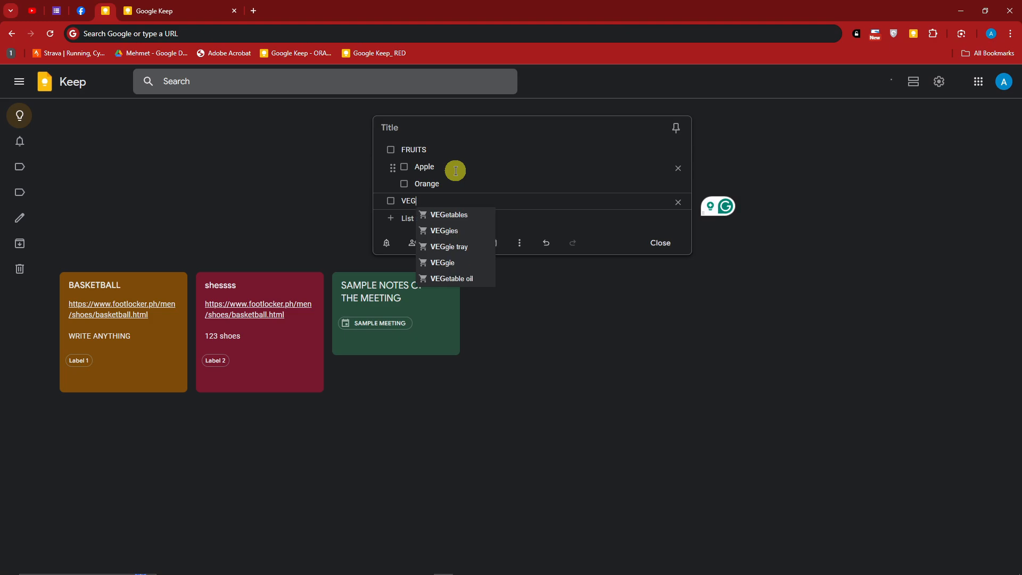
type("ETAB:E")
type("LES")
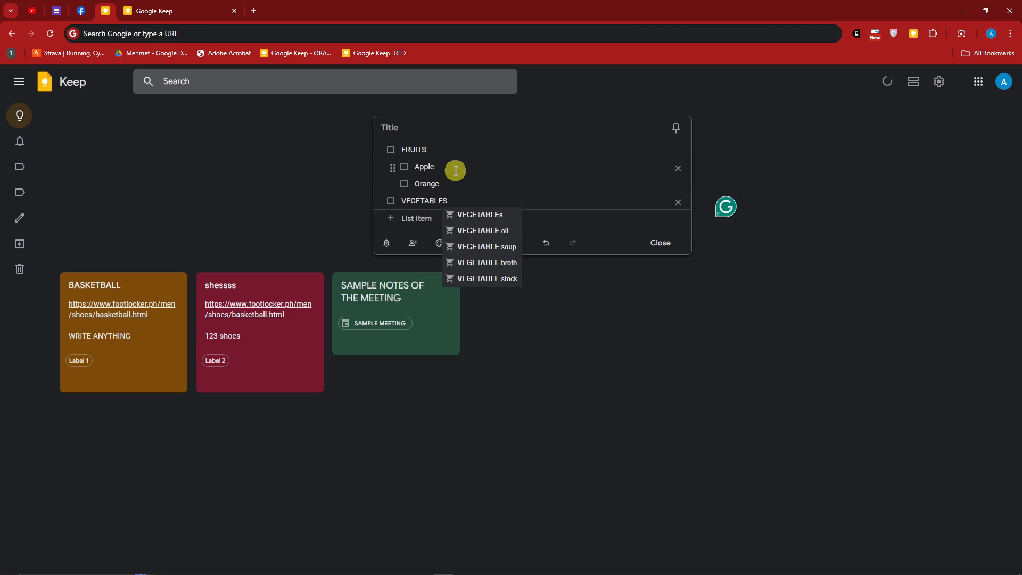
Step: Add the indented sub-items "BROCOLLI" and "CARROT" under the VEGETABLES item
key("Return")
type(")")
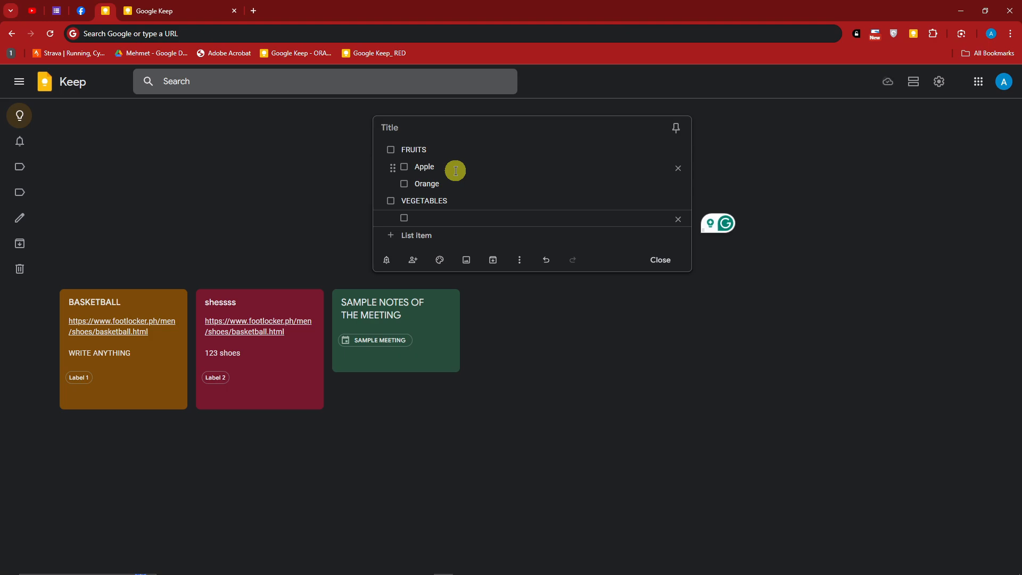
type("BRPCP:")
key("BackSpace")
key("BackSpace")
key("BackSpace")
type("OCOLLI")
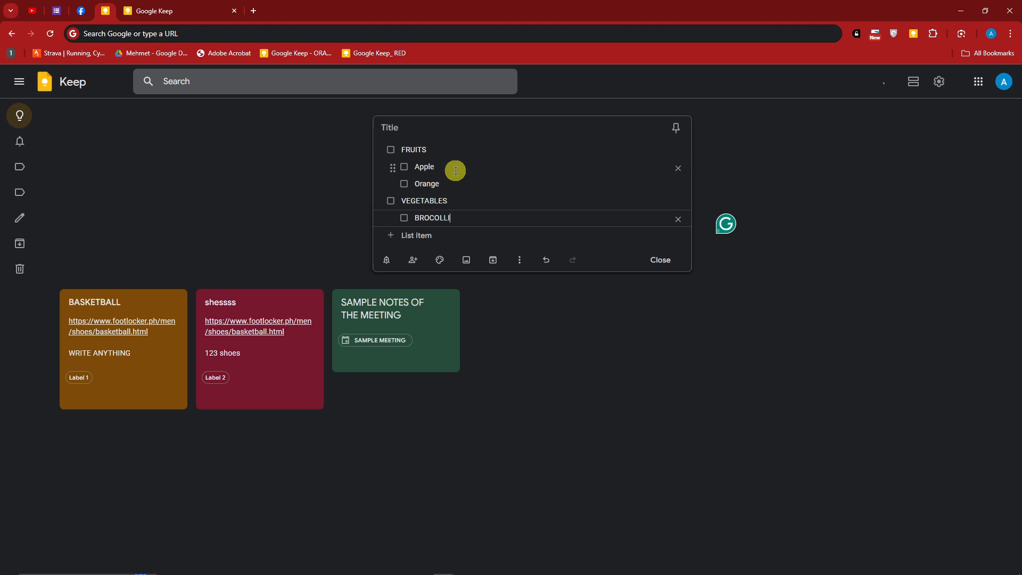
key("Return")
type("CARROT")
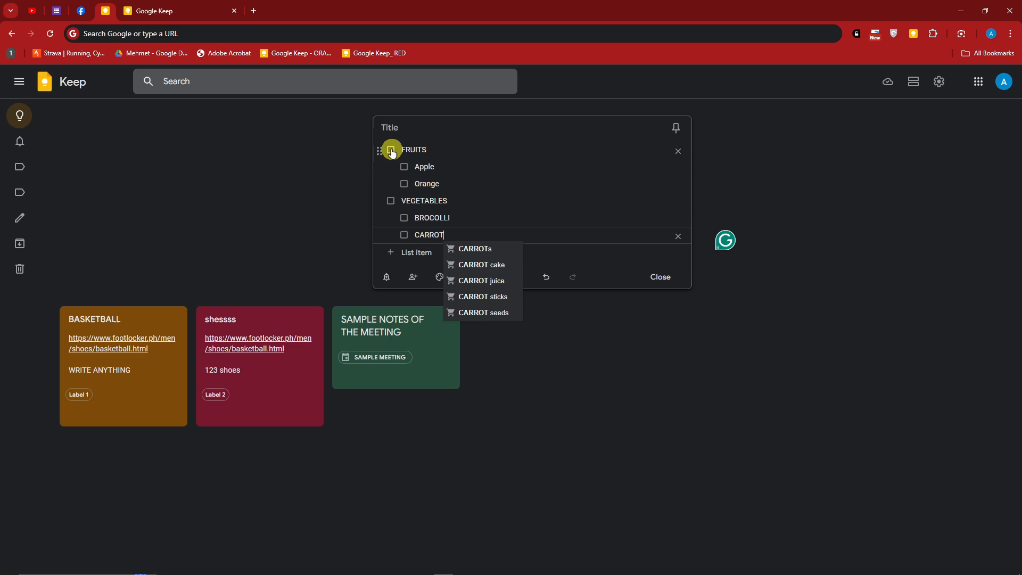
Step: Check and uncheck the FRUITS parent item, and do the same with the VEGETABLES parent item
left_click(392, 150)
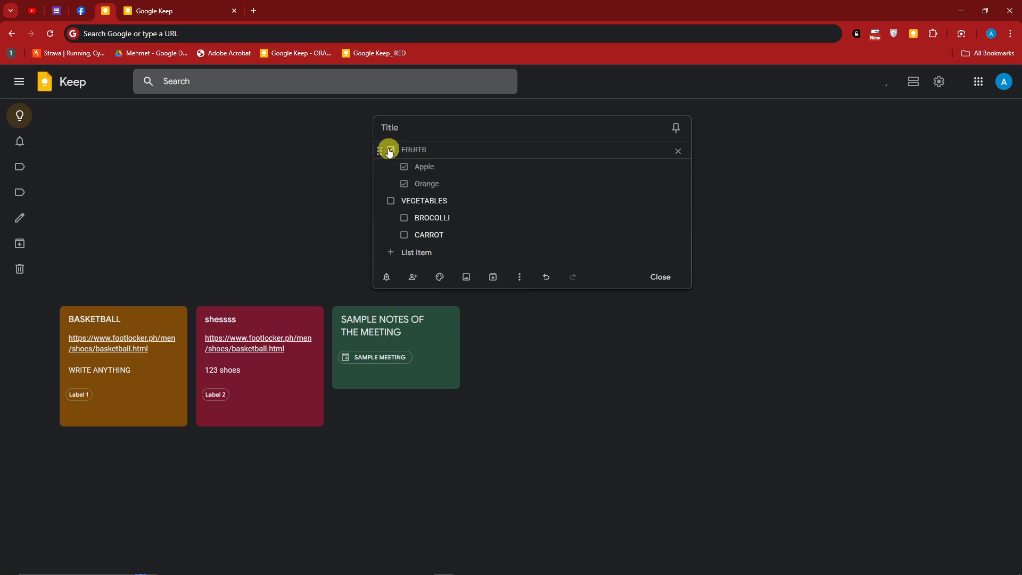
left_click(390, 150)
left_click(391, 201)
left_click(392, 201)
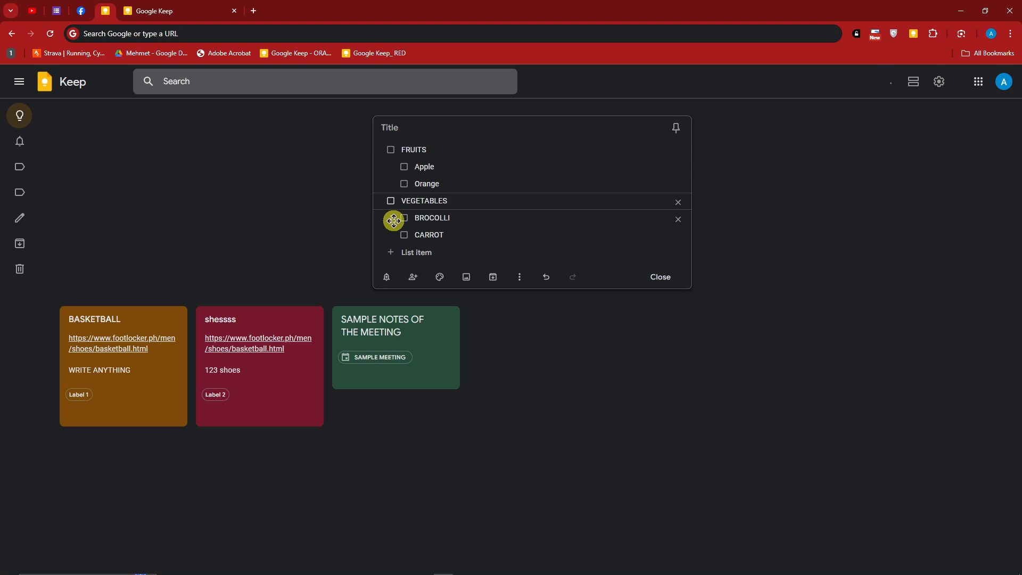
Step: Outdent BROCOLLI from VEGETABLES, check and uncheck VEGETABLES on its own, and nest BROCOLLI back under it
left_click_drag(394, 221, 367, 219)
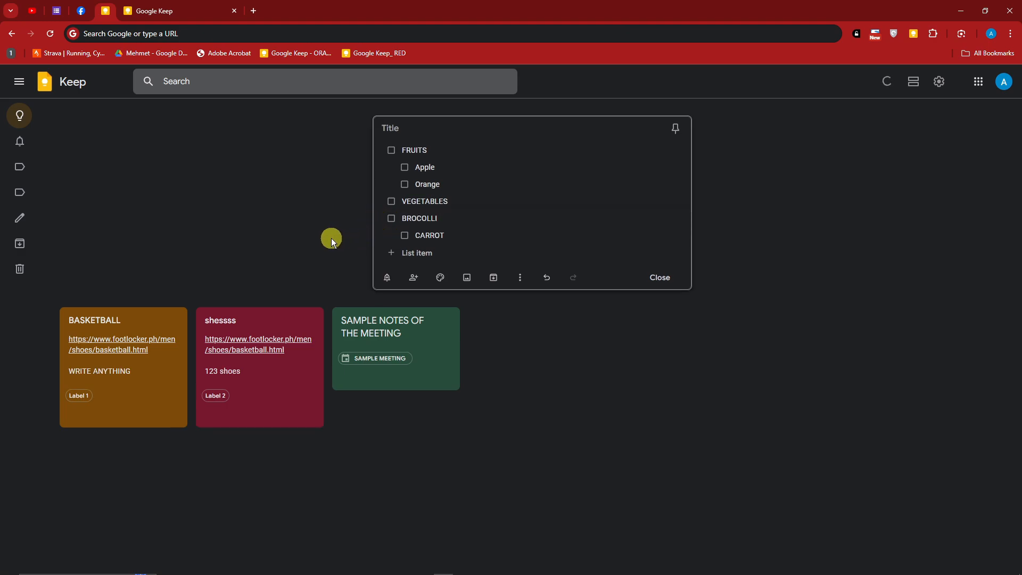
left_click(391, 203)
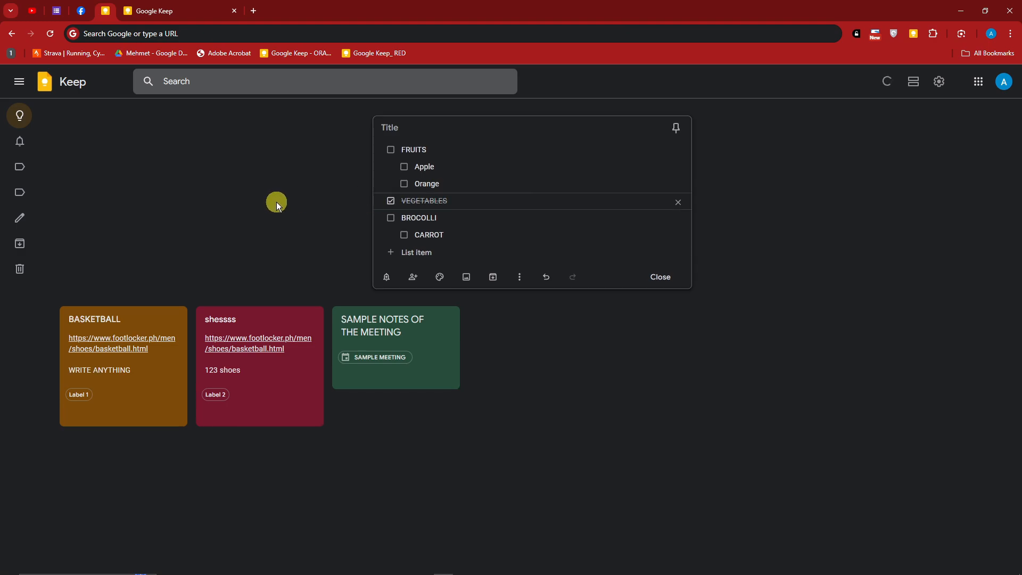
left_click(389, 200)
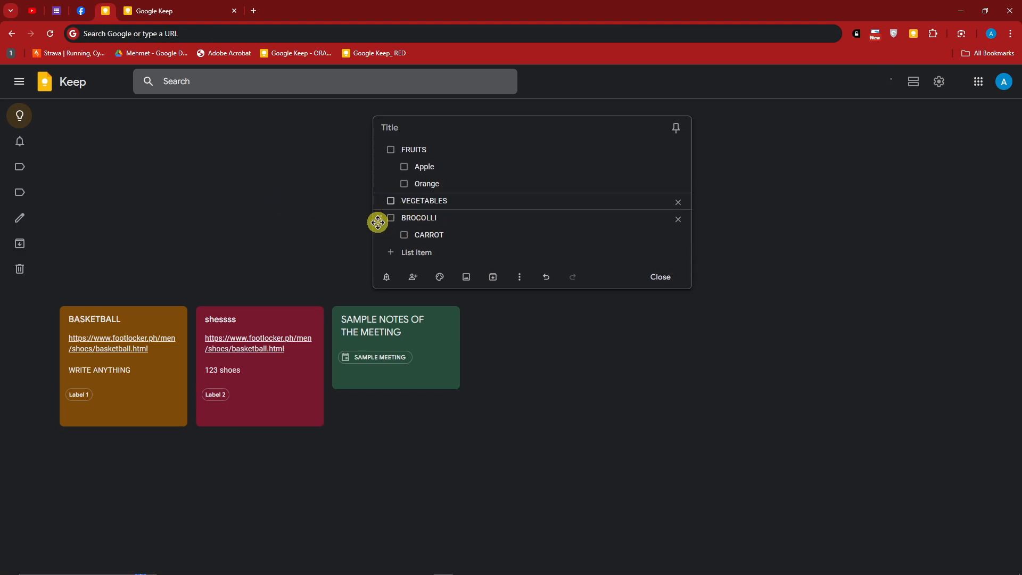
left_click_drag(379, 221, 388, 240)
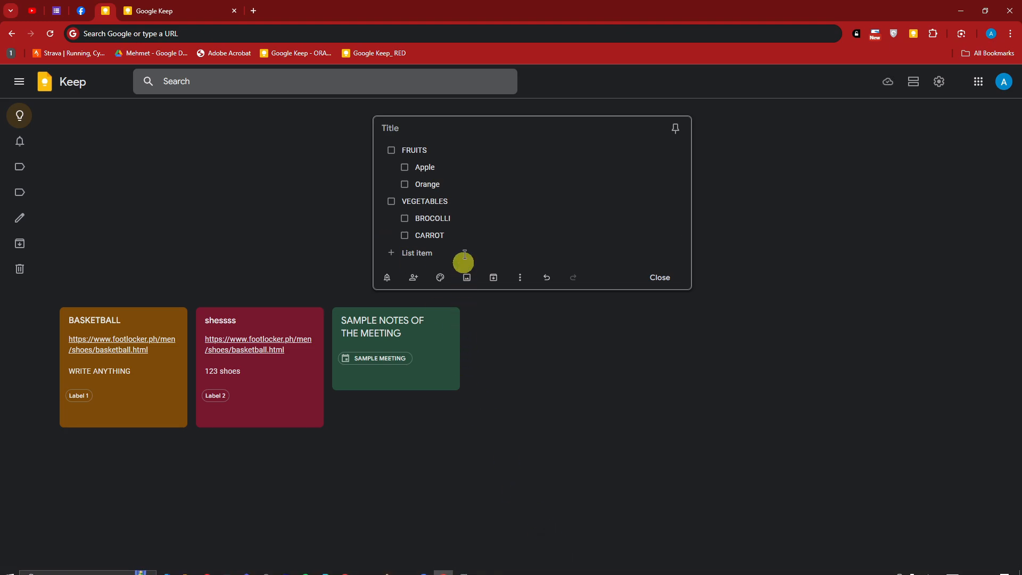
Step: Check off both the FRUITS and VEGETABLES groups, and uncheck all items of the checklist at once
left_click(390, 149)
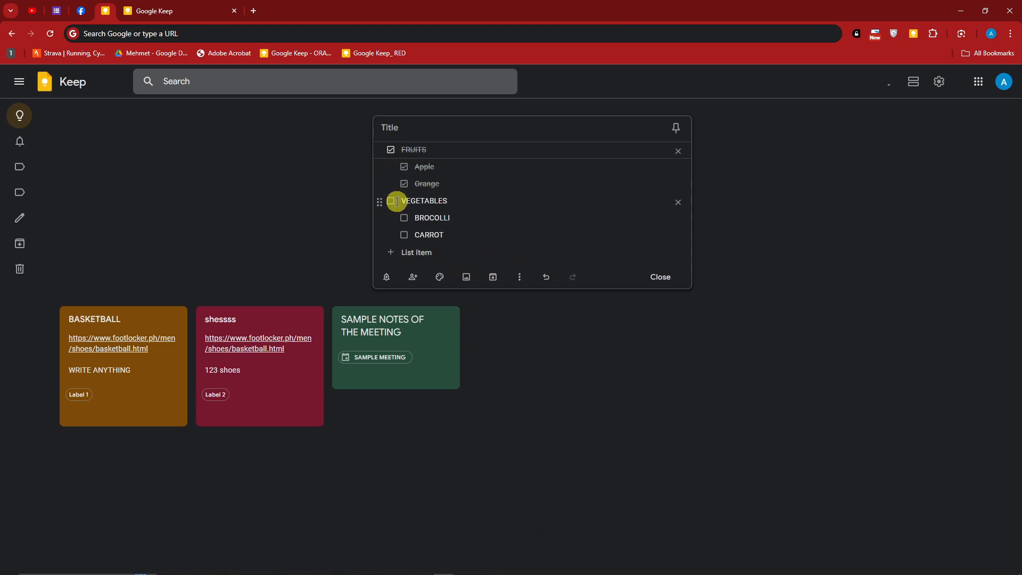
left_click(391, 201)
left_click(524, 282)
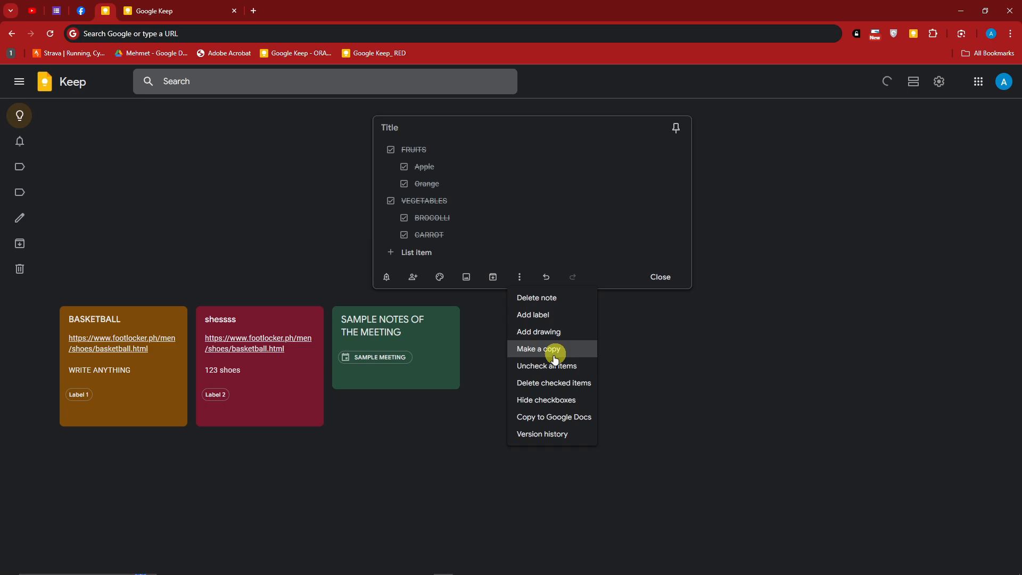
left_click(549, 365)
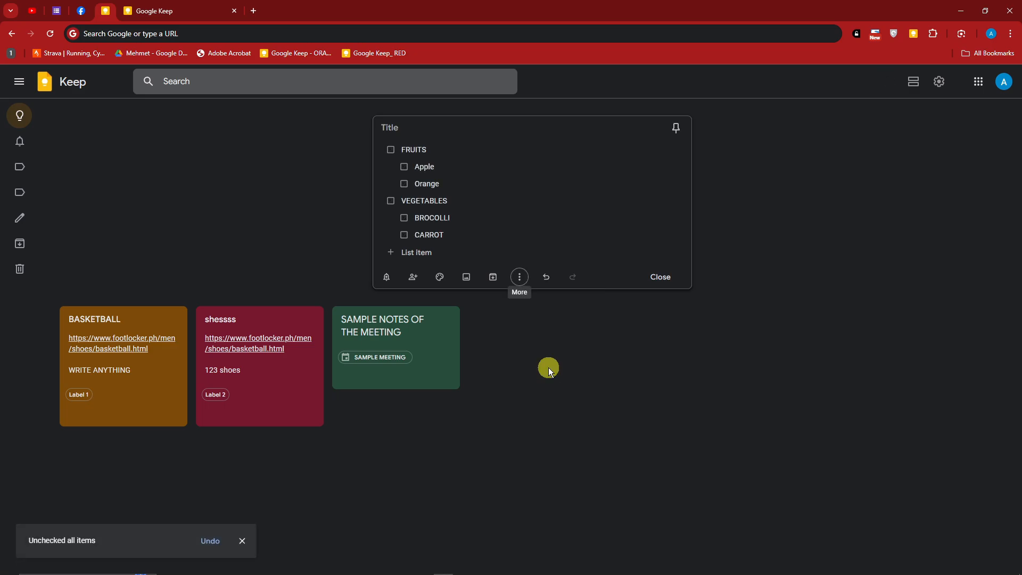
left_click(520, 277)
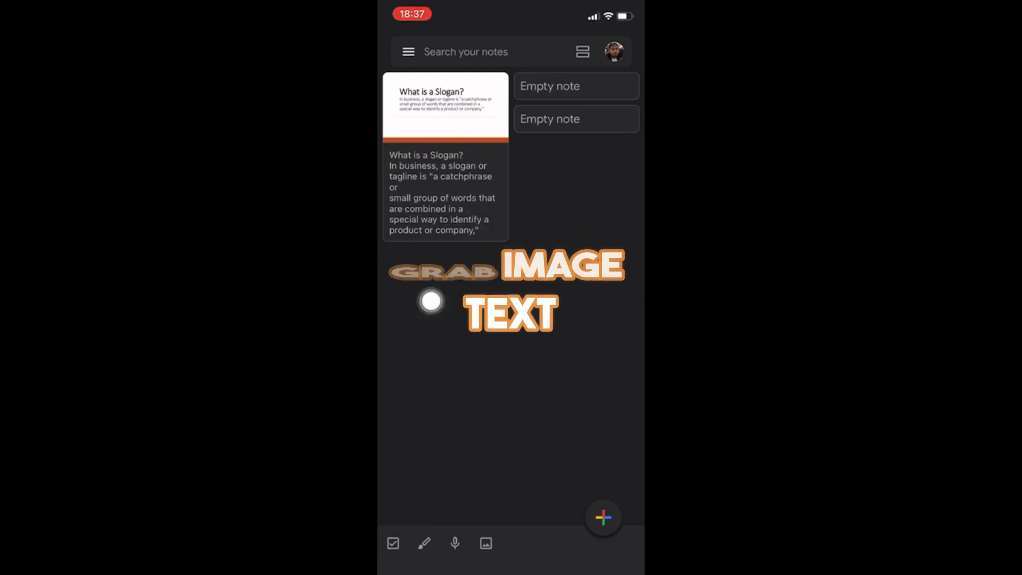
Step: In the Keep mobile app, create an image note from the "What is a Slogan?" photo and grab the image text into it
left_click(486, 542)
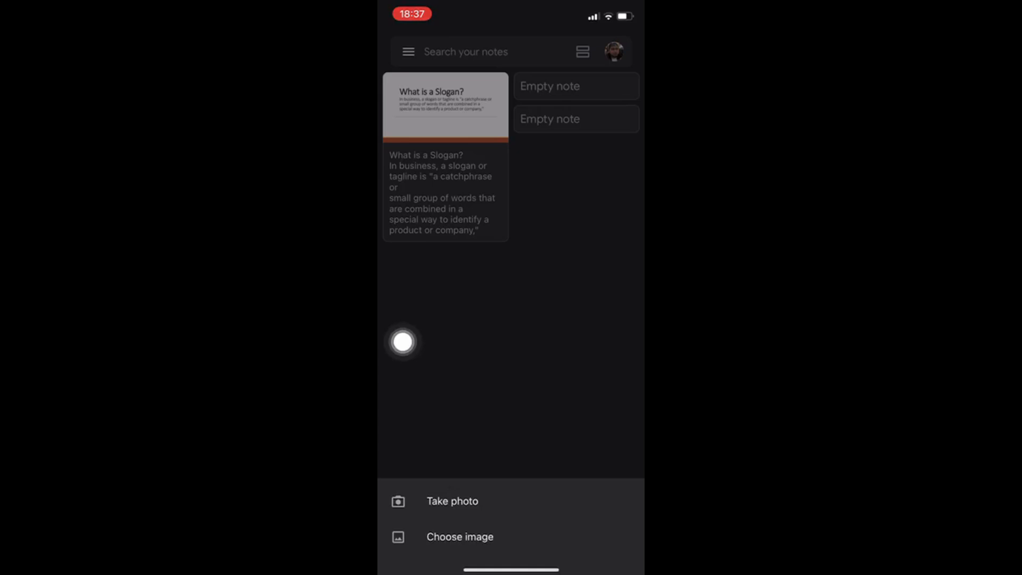
left_click(459, 537)
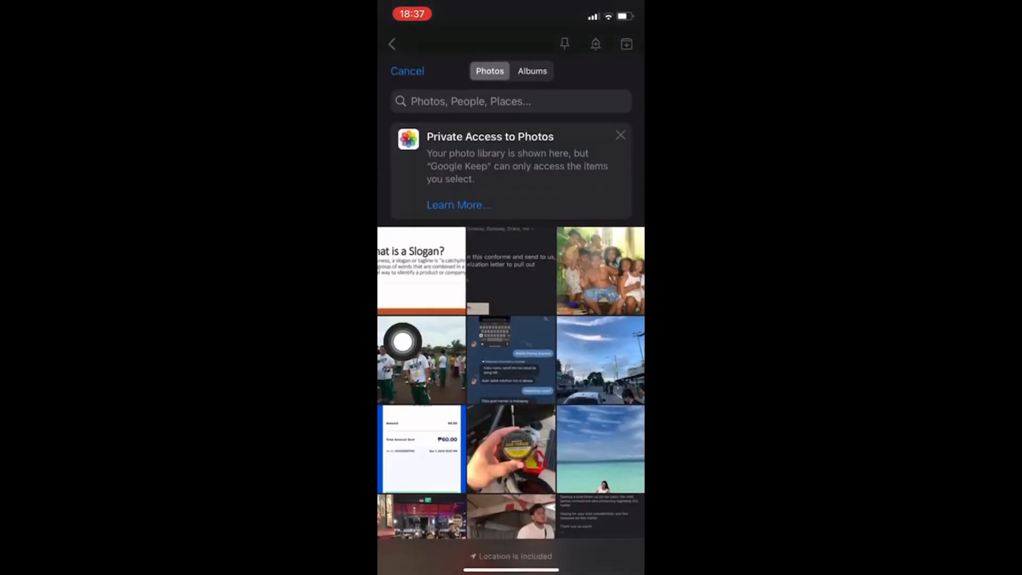
left_click(423, 251)
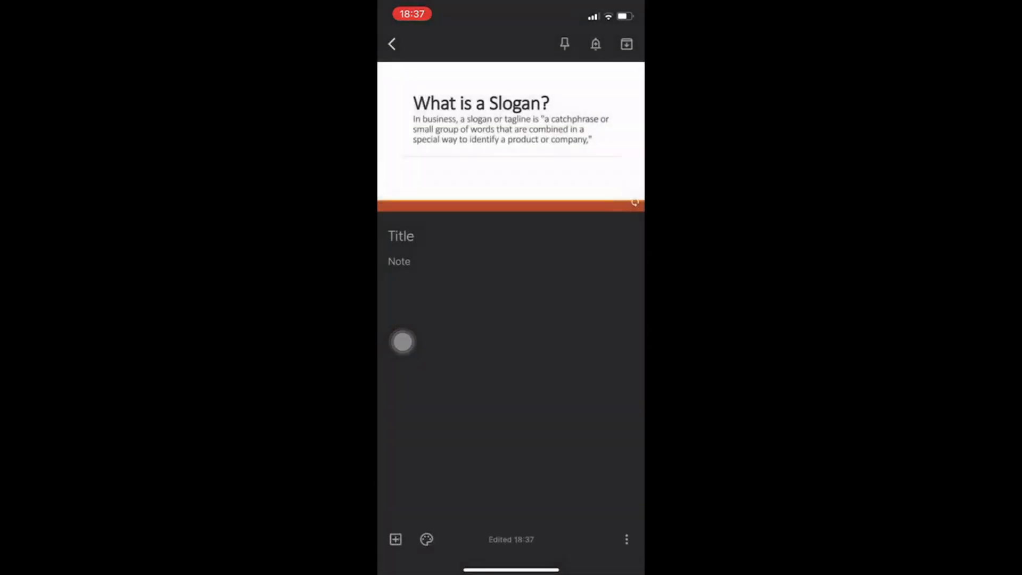
left_click(511, 136)
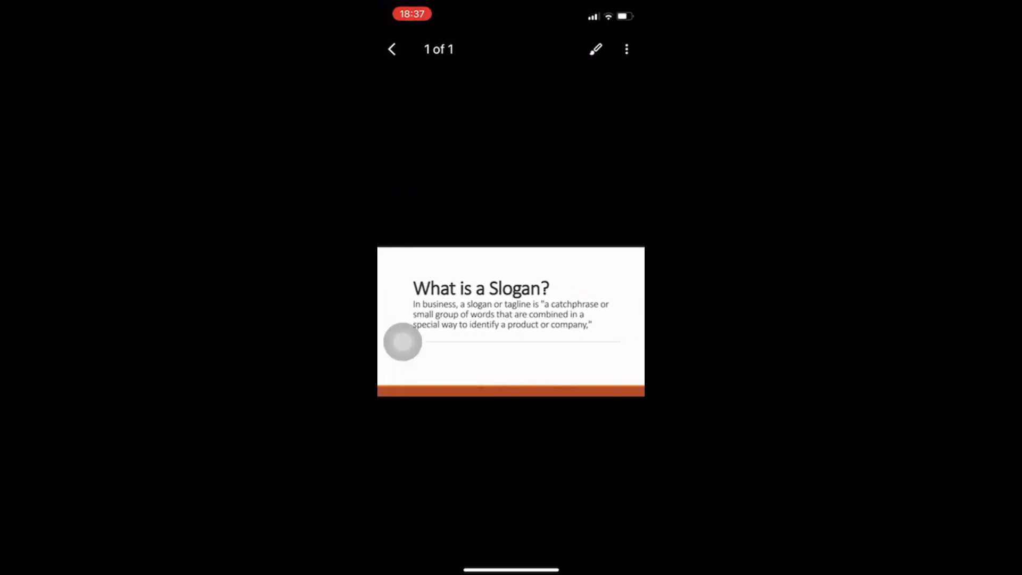
left_click(625, 50)
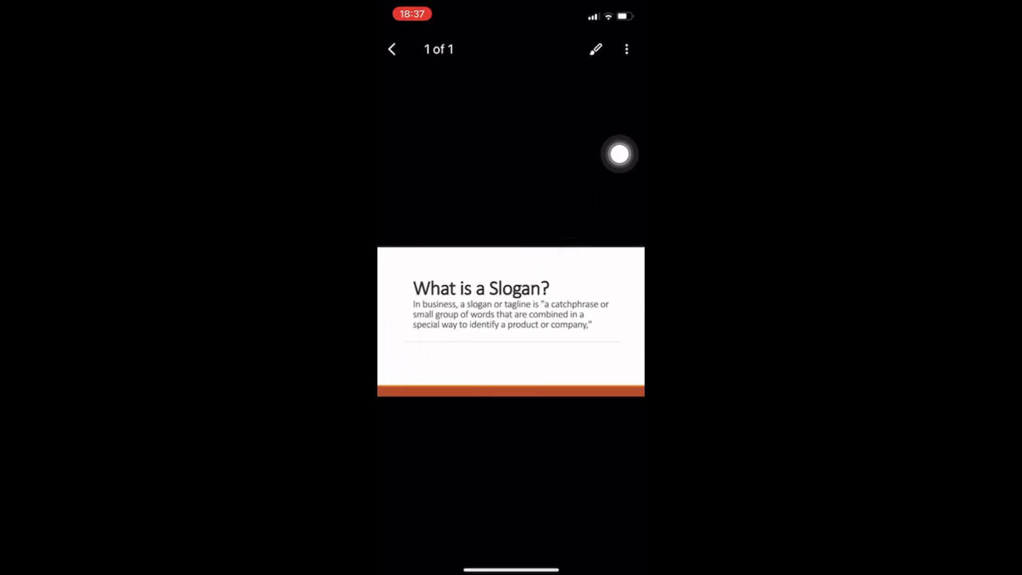
left_click(464, 465)
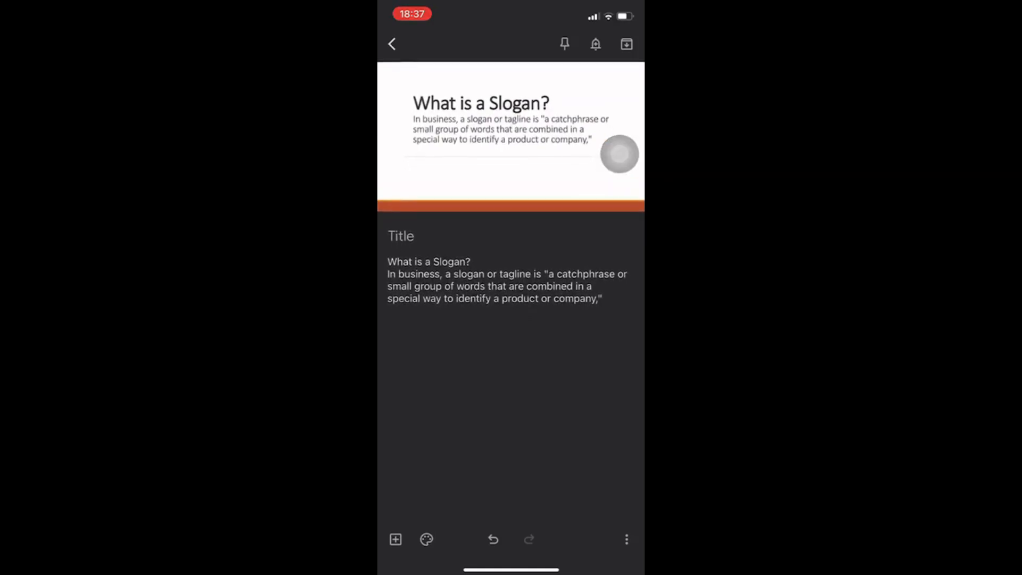
Step: Try out editing in the grabbed text and place the cursor at the end of its last line
left_click(431, 286)
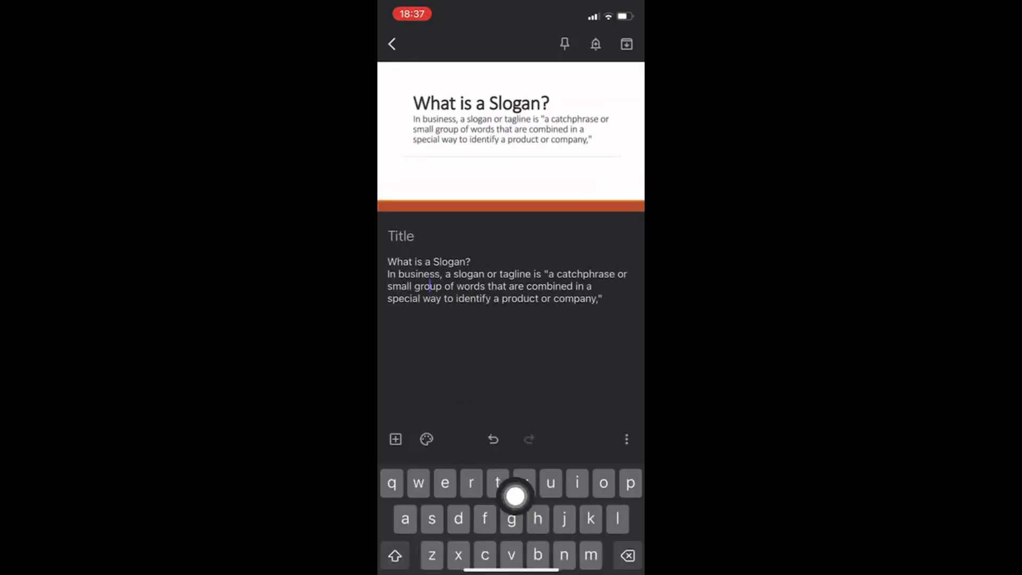
triple_click(431, 286)
left_click(602, 299)
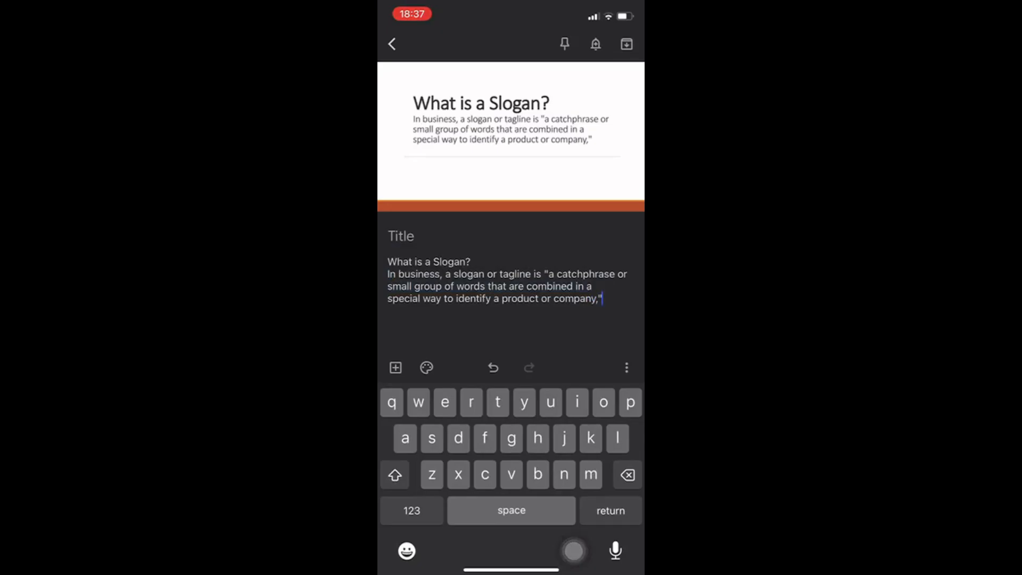
Step: Return to the notes list and archive one of the two "What is a Slogan?" image notes
left_click(392, 44)
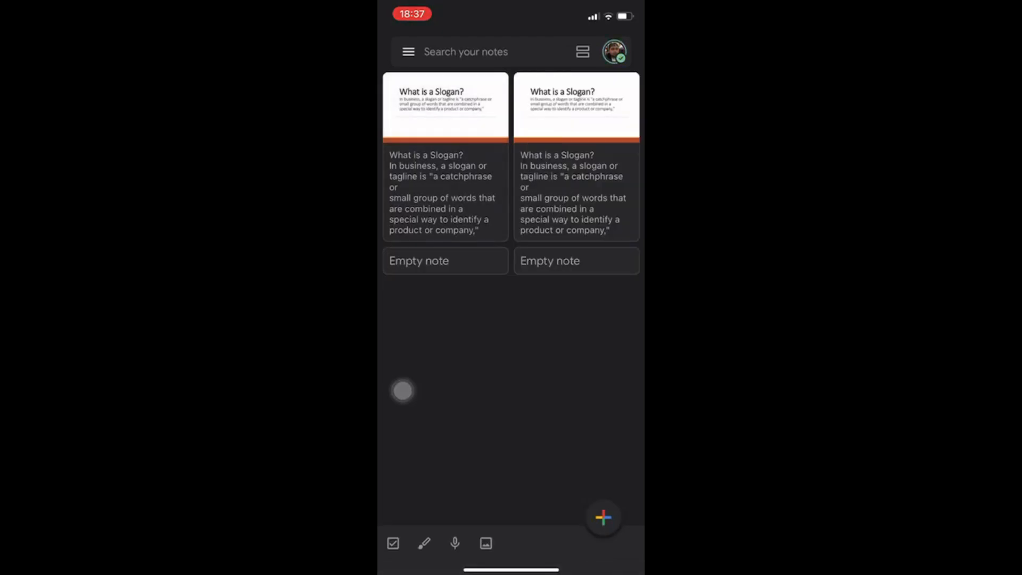
left_click(446, 192)
left_click(595, 49)
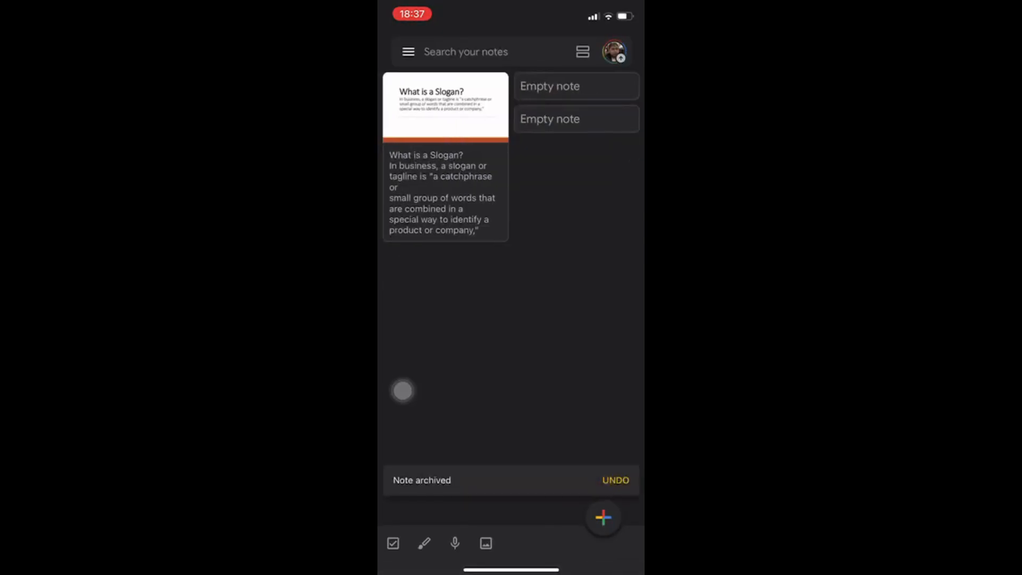
Step: Search the notes for "slogan" and return to the notes list
left_click(466, 51)
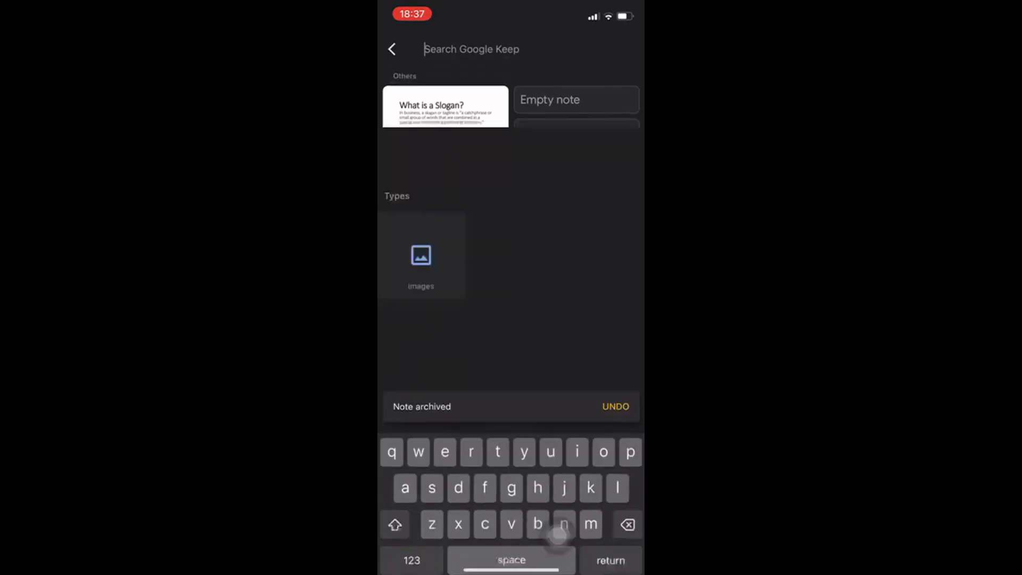
type("slogan")
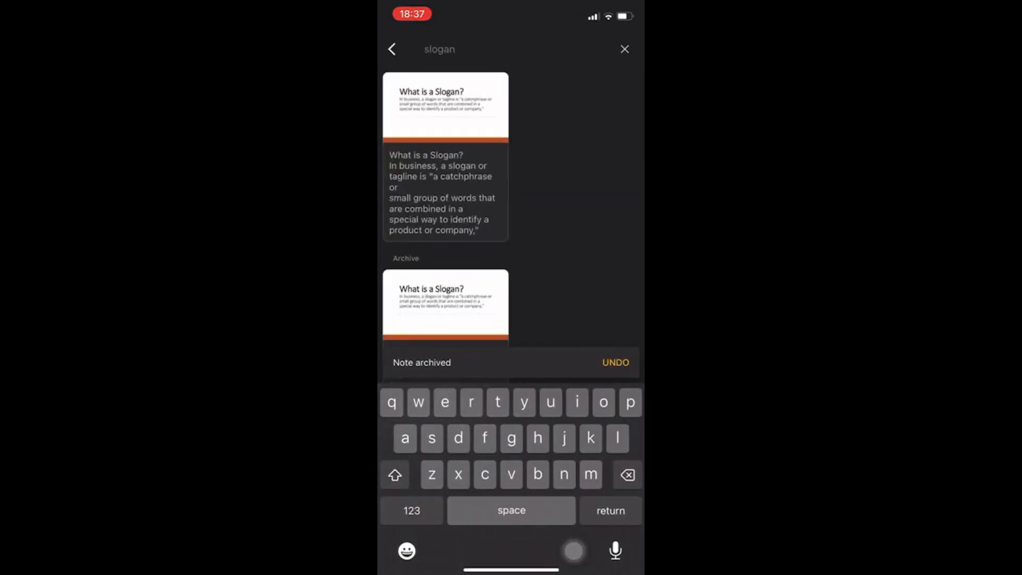
left_click(391, 49)
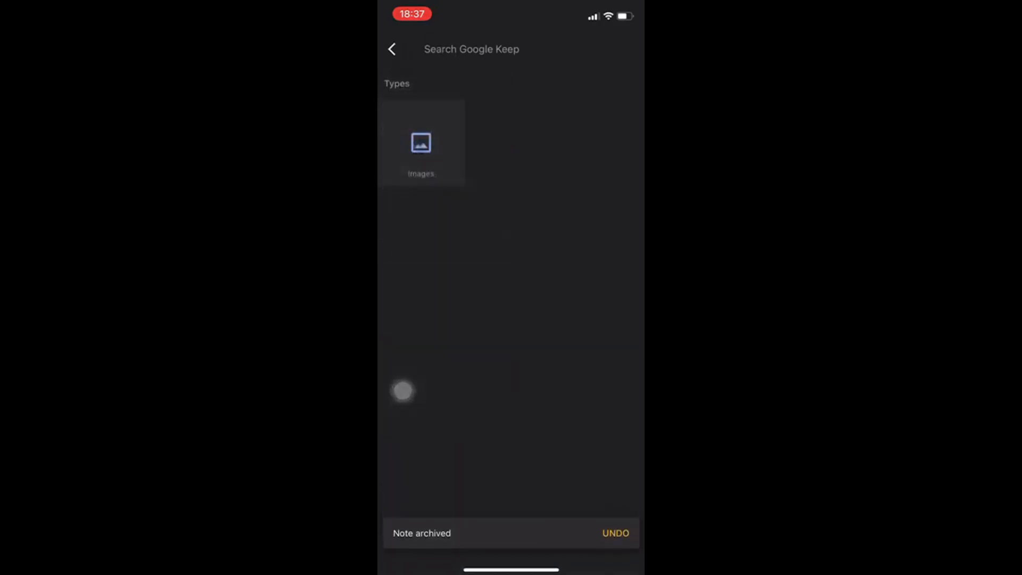
left_click(392, 49)
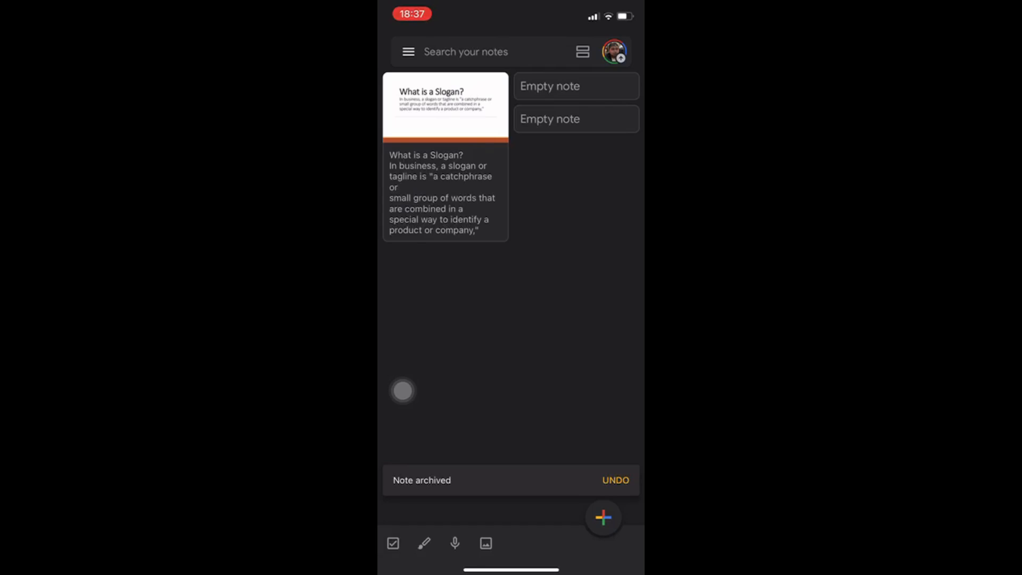
Step: Record a voice note saying "i'm going to speak here good morning good afternoon and good evening 1 2", and return to the notes list
scroll(511, 213, "down", 3)
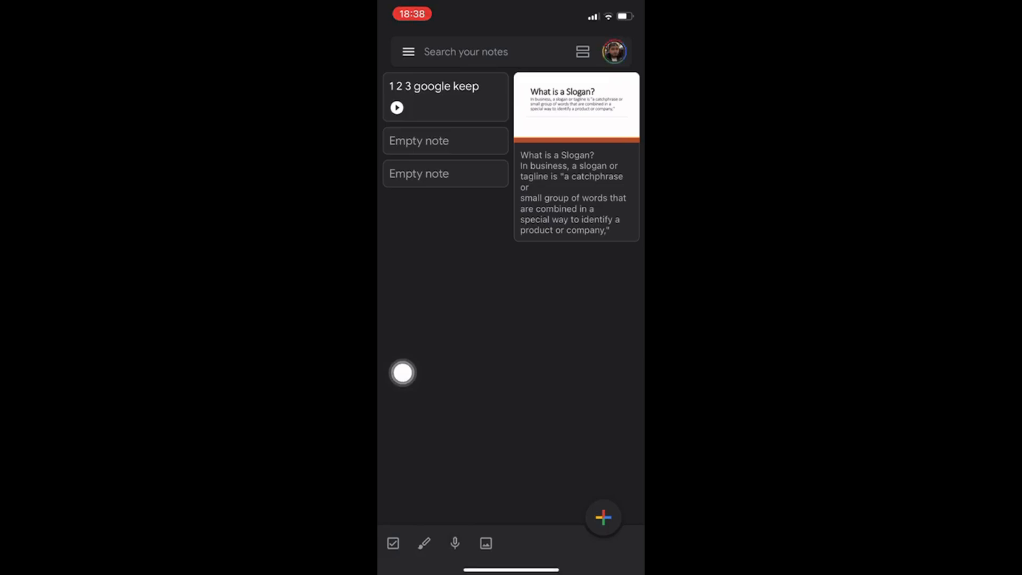
left_click(455, 543)
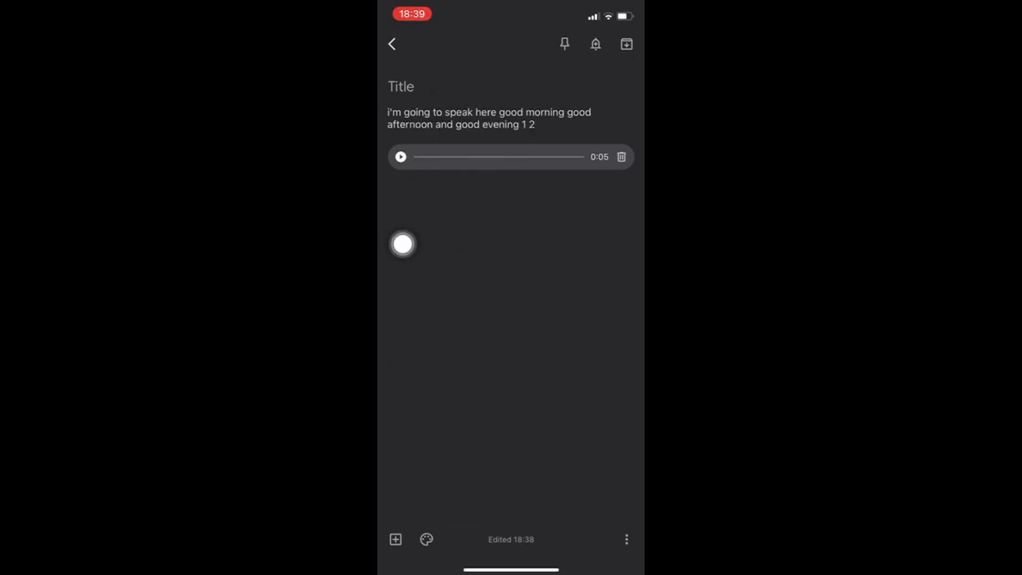
left_click(402, 288)
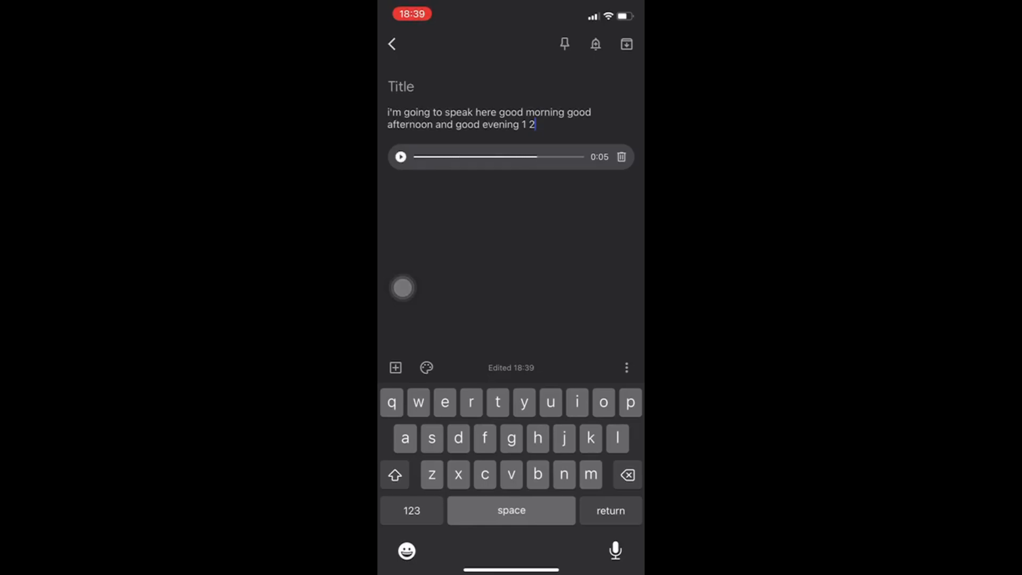
left_click(392, 44)
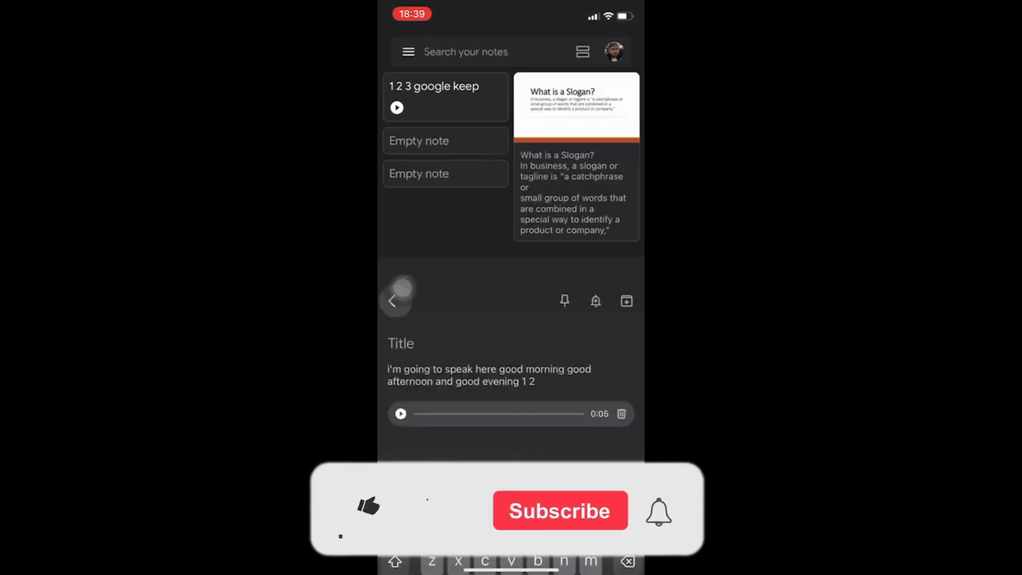